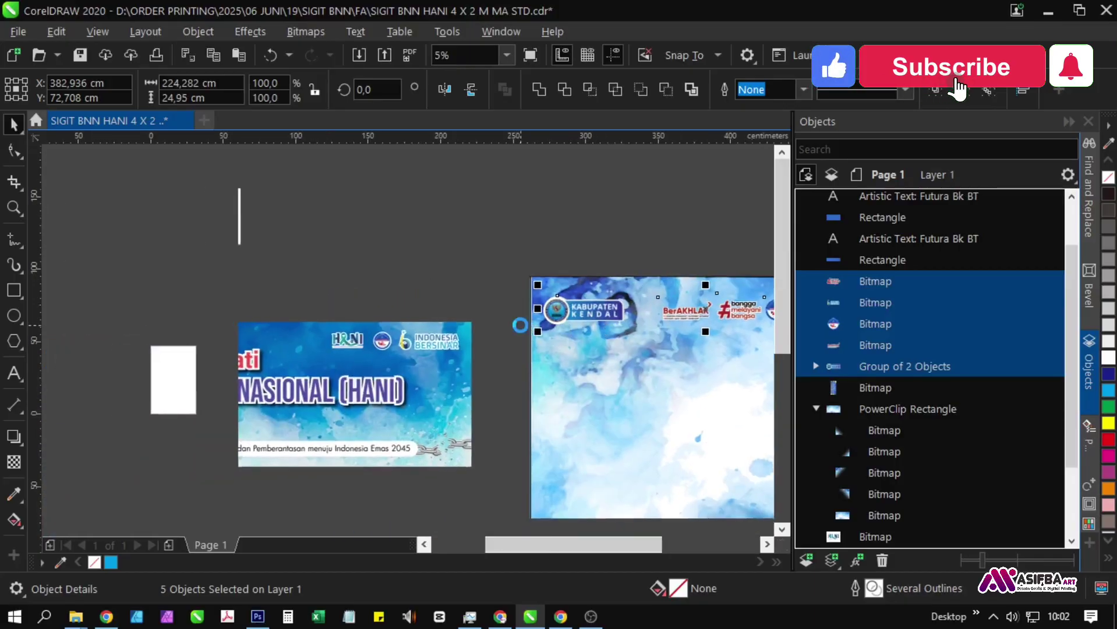
# Edit the background PowerClip's contents and shift the upper-left splash bitmap about 0.95 cm horizontally to the left.
pyautogui.scroll(2, 569, 320)
pyautogui.scroll(1, 576, 315)
pyautogui.moveTo(459, 293); pyautogui.dragTo(460, 271)
pyautogui.scroll(-1, 400, 298)
pyautogui.click(419, 351)
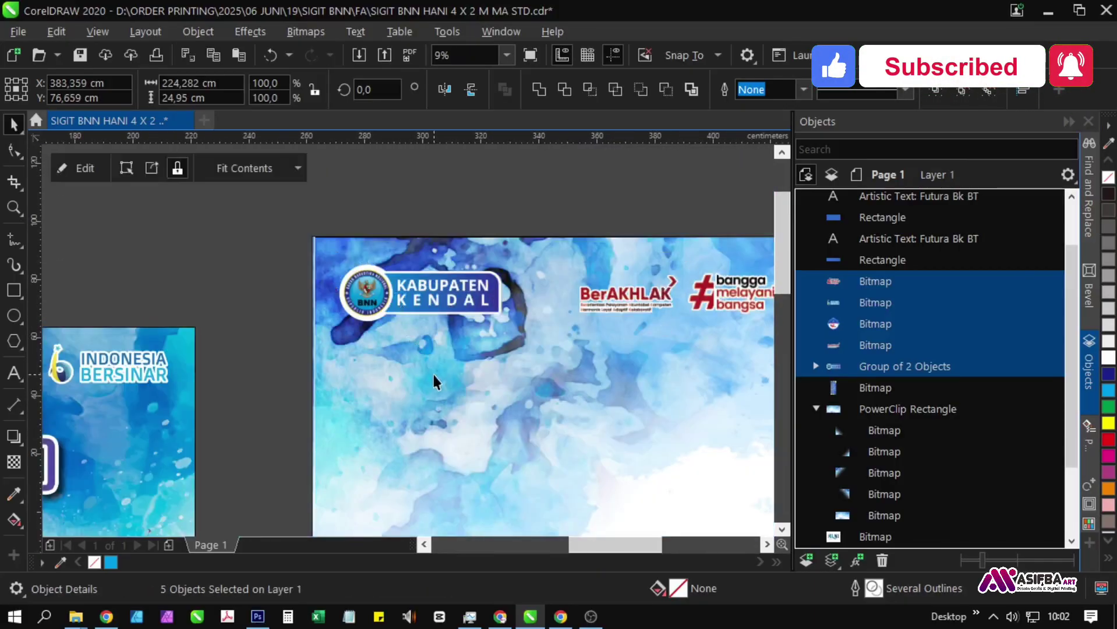
pyautogui.click(86, 169)
pyautogui.click(396, 309)
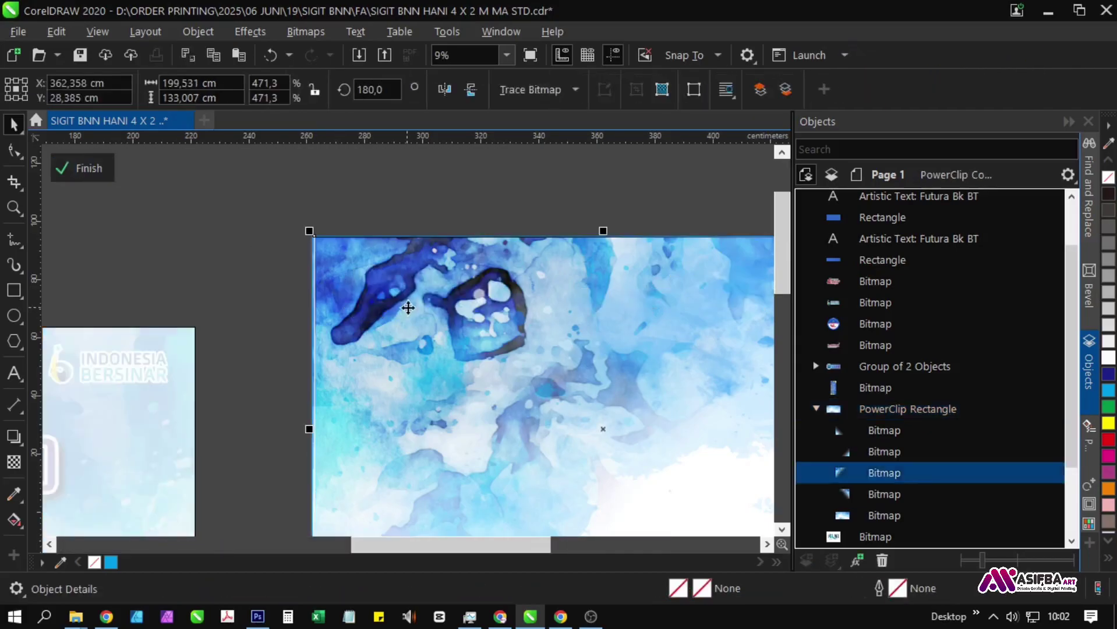
pyautogui.scroll(3, 396, 309)
pyautogui.scroll(3, 347, 265)
pyautogui.moveTo(349, 261); pyautogui.dragTo(232, 323)
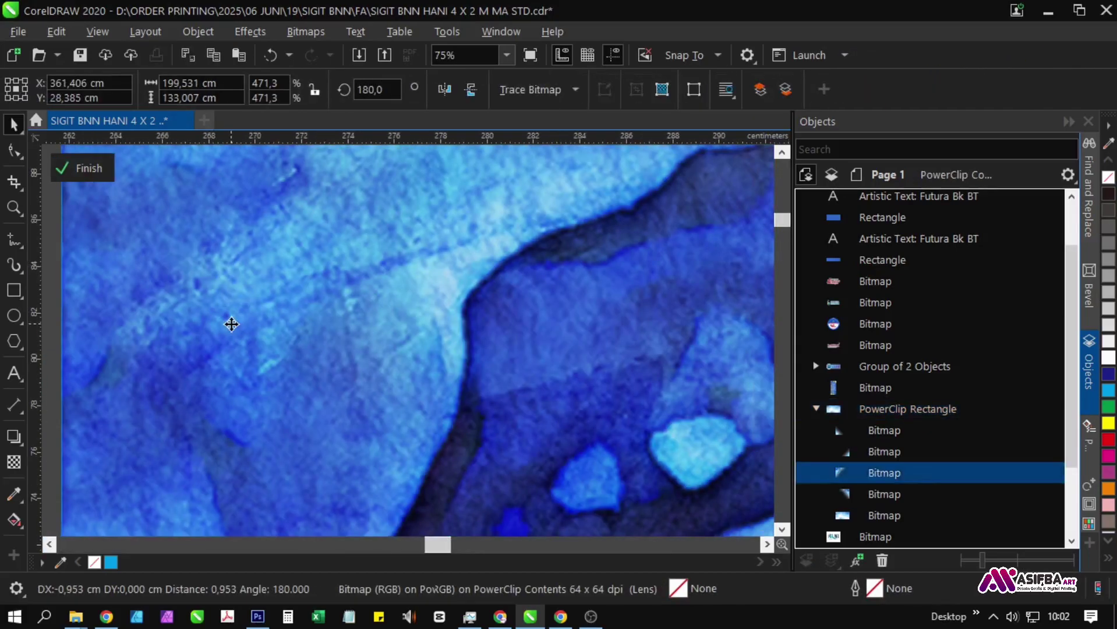
# Shift the upper-right splash bitmap inside the PowerClip about 1.06 cm horizontally to the right and finish editing the contents.
pyautogui.scroll(-10, 232, 324)
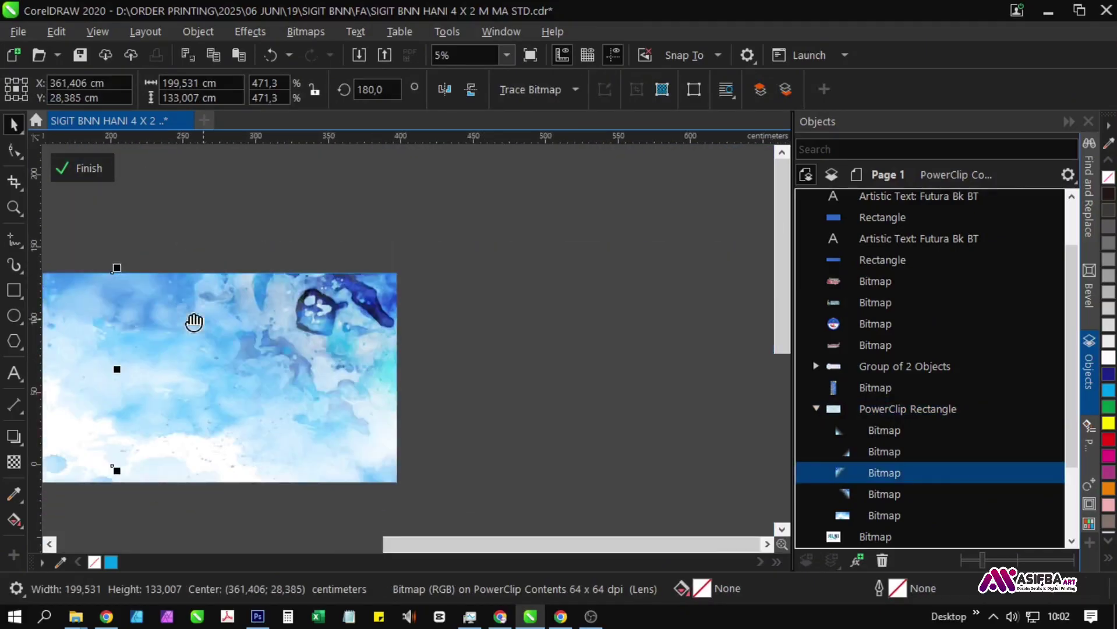
pyautogui.click(360, 310)
pyautogui.scroll(5, 361, 303)
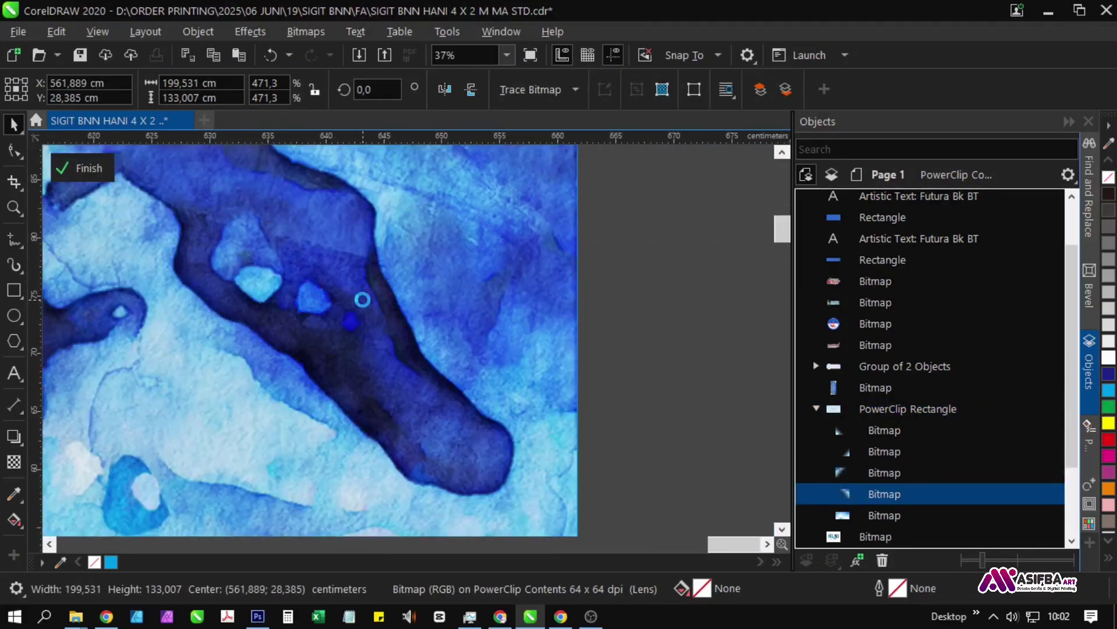
pyautogui.scroll(-5, 364, 305)
pyautogui.click(88, 169)
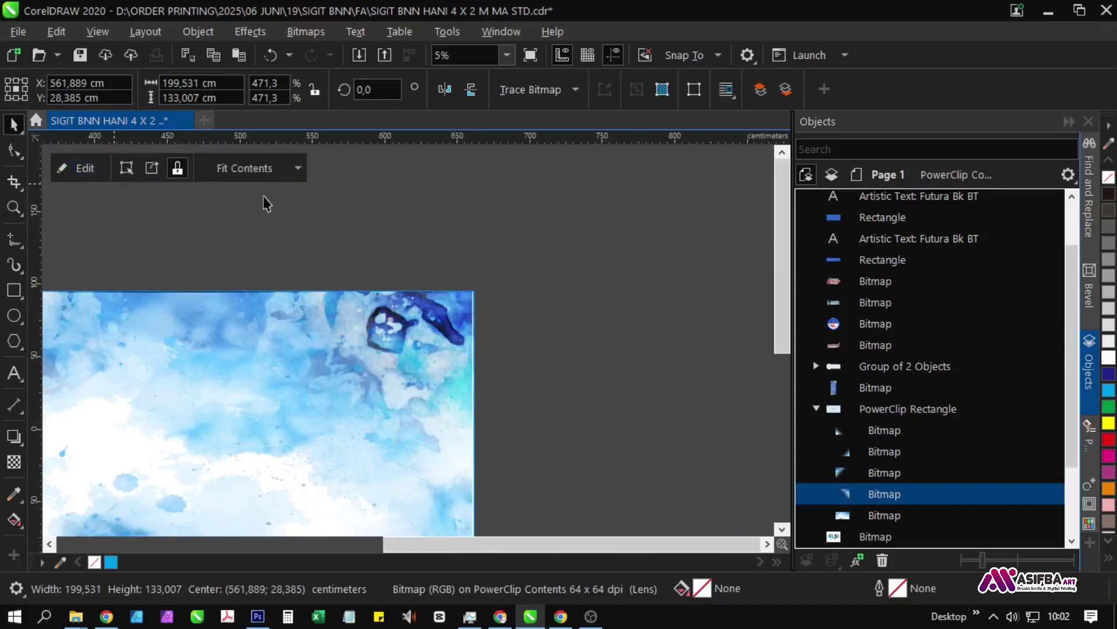
pyautogui.click(522, 305)
pyautogui.moveTo(471, 344); pyautogui.dragTo(514, 312)
pyautogui.doubleClick(494, 305)
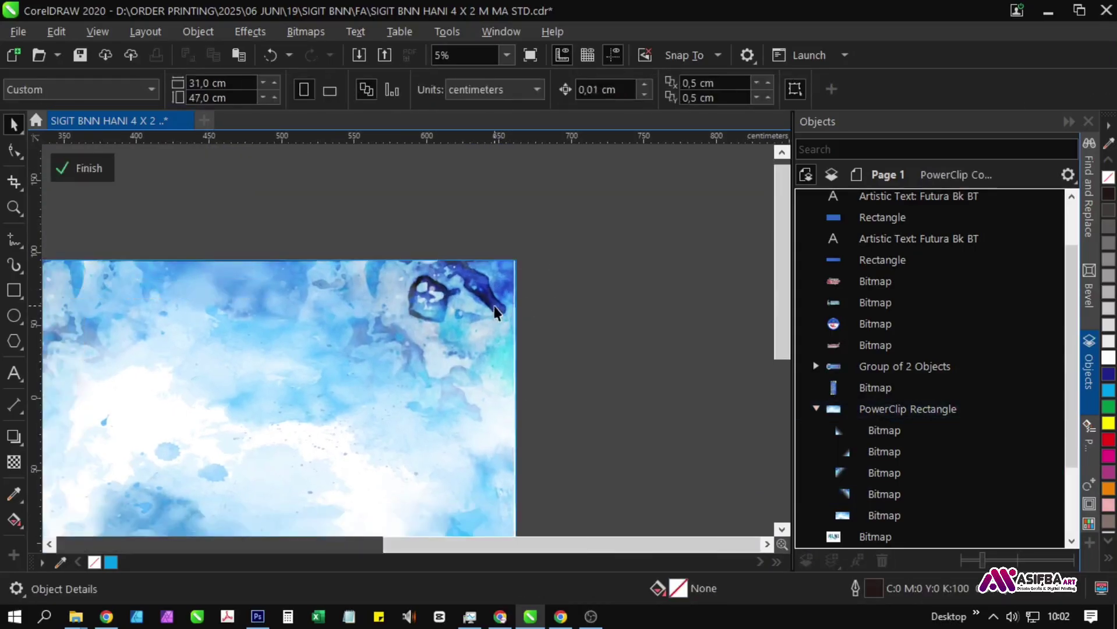
pyautogui.click(493, 305)
pyautogui.scroll(5, 533, 330)
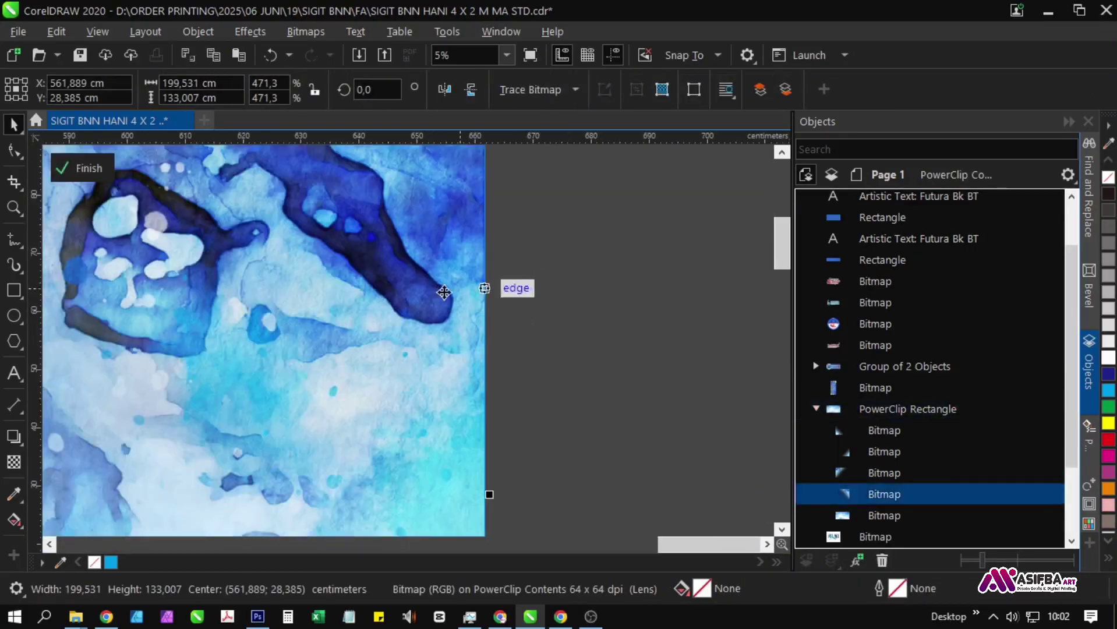
pyautogui.moveTo(408, 309); pyautogui.dragTo(420, 309)
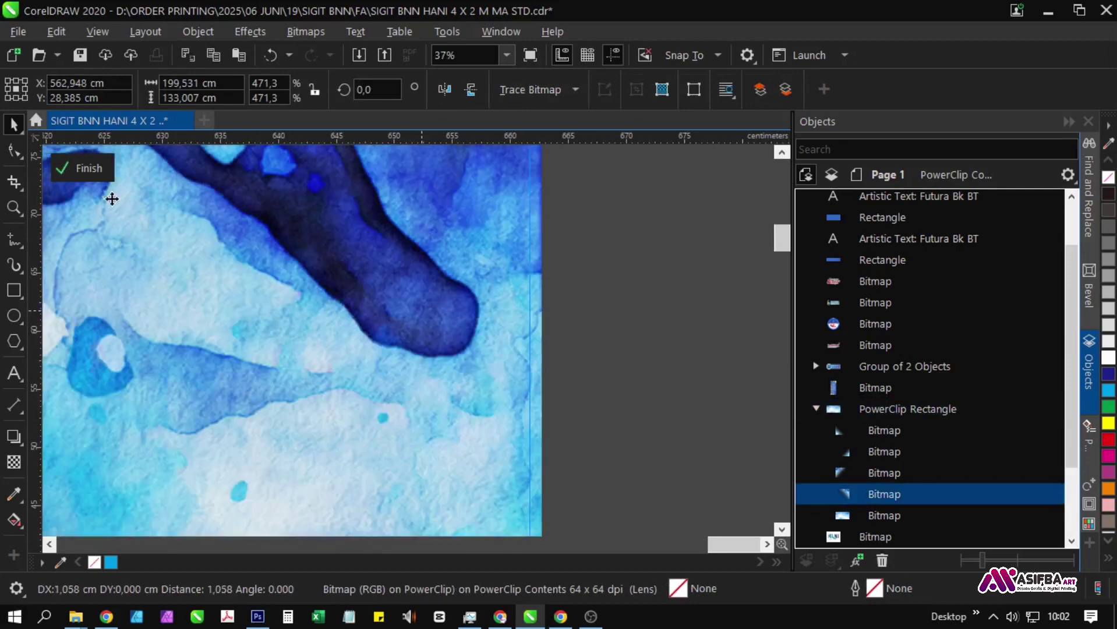
pyautogui.click(87, 168)
# Deselect the background frame and save the banner document.
pyautogui.click(694, 305)
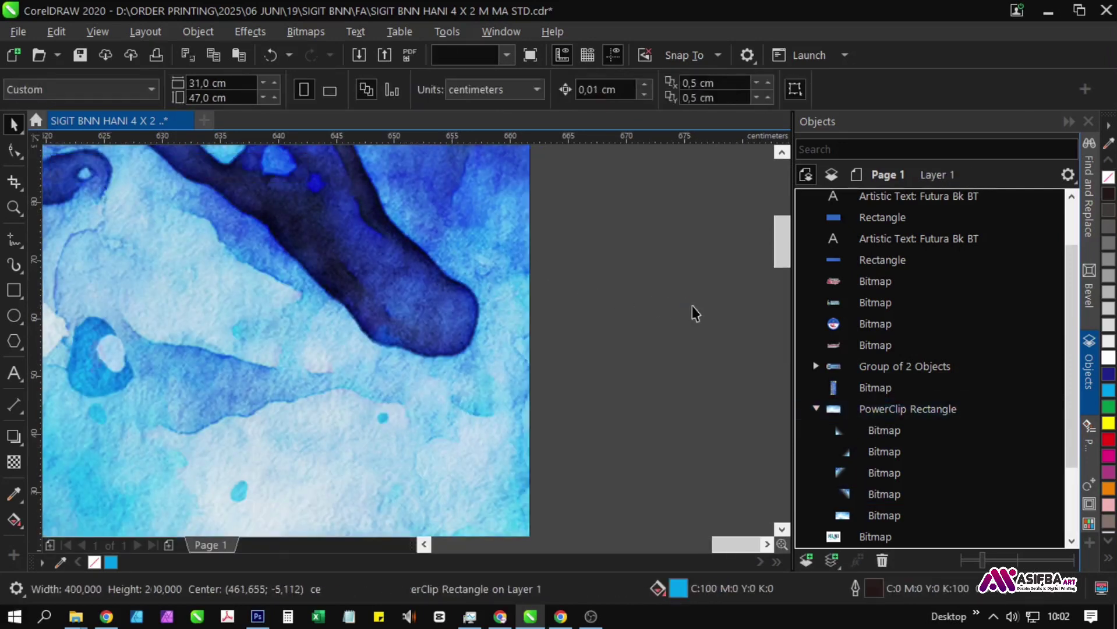
pyautogui.scroll(-5, 692, 305)
pyautogui.moveTo(536, 419); pyautogui.dragTo(550, 366)
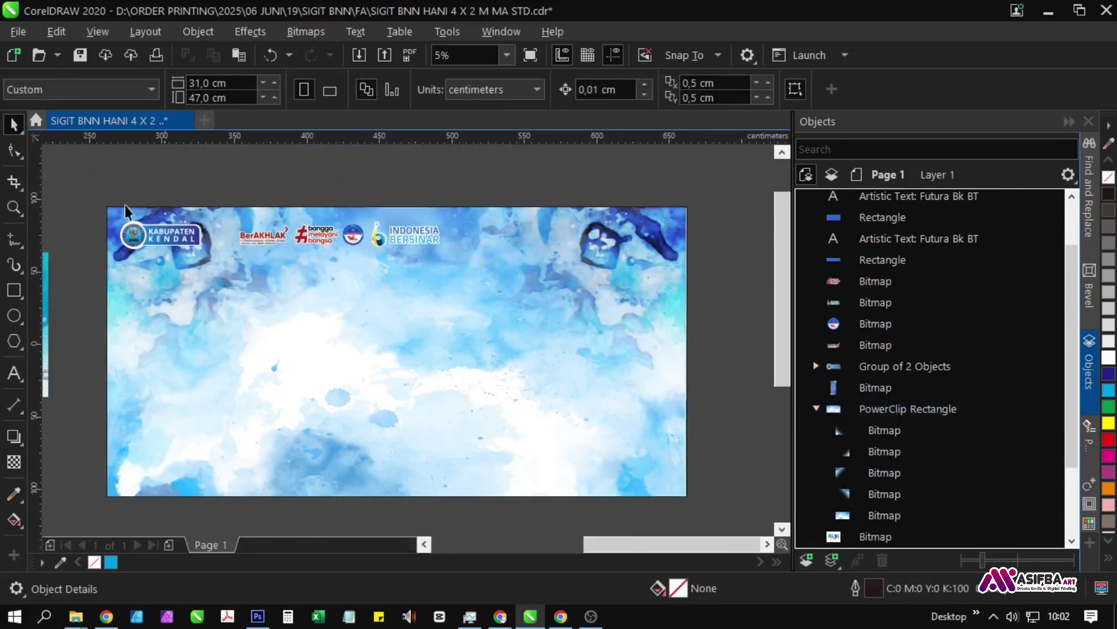
pyautogui.click(87, 55)
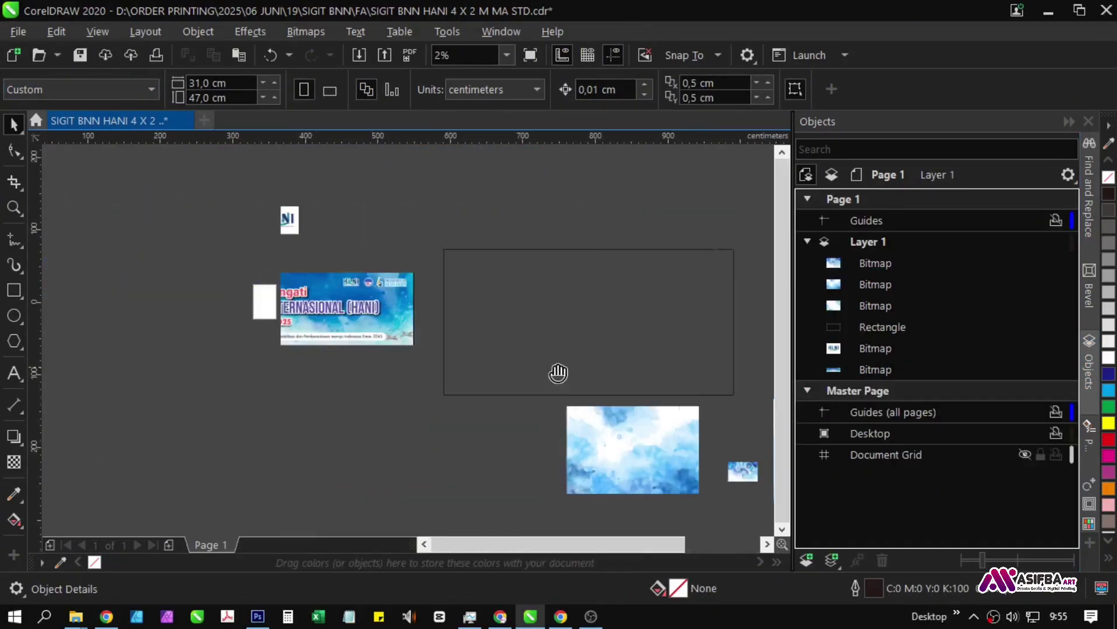
# PowerClip the blue cloud bitmap below the empty 400 × 200 cm rectangle into it and make it fill the frame.
pyautogui.scroll(3, 306, 315)
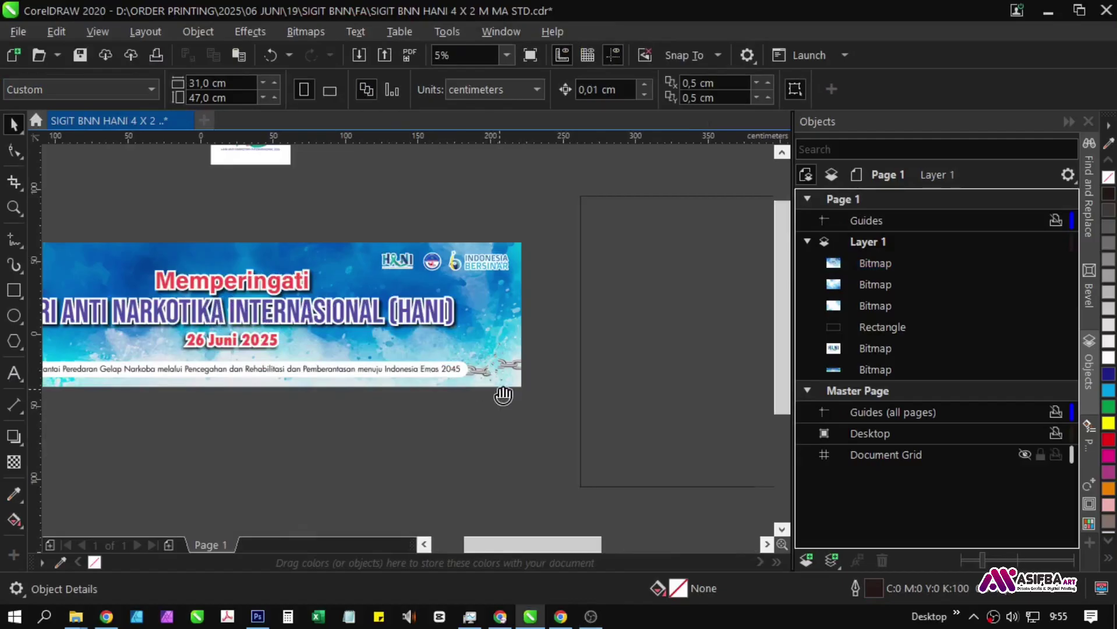
pyautogui.scroll(-2, 503, 395)
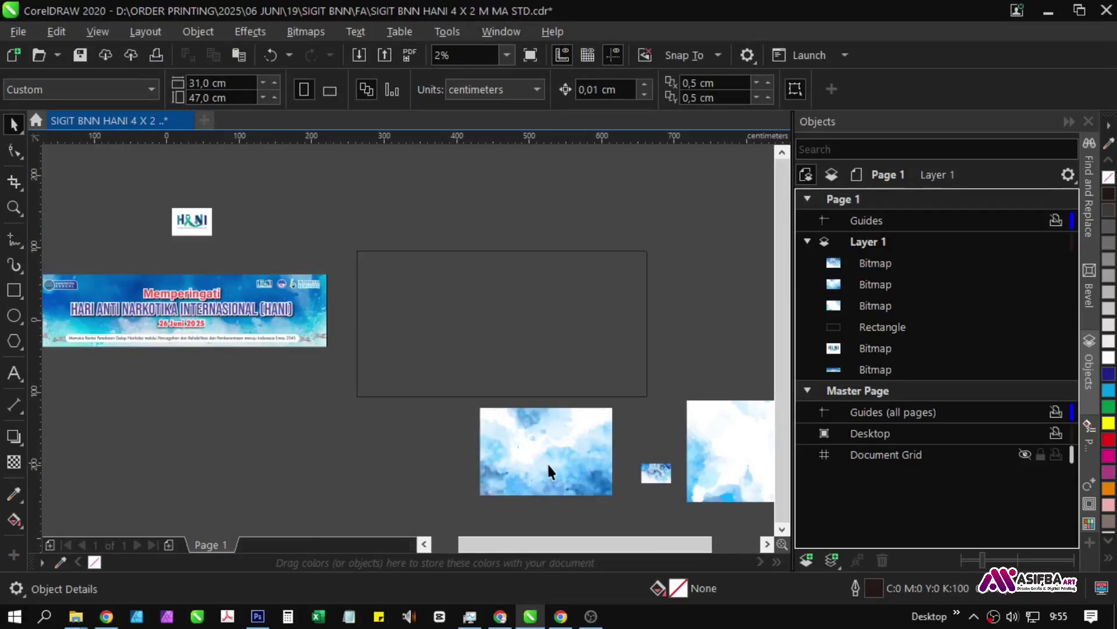
pyautogui.click(527, 457)
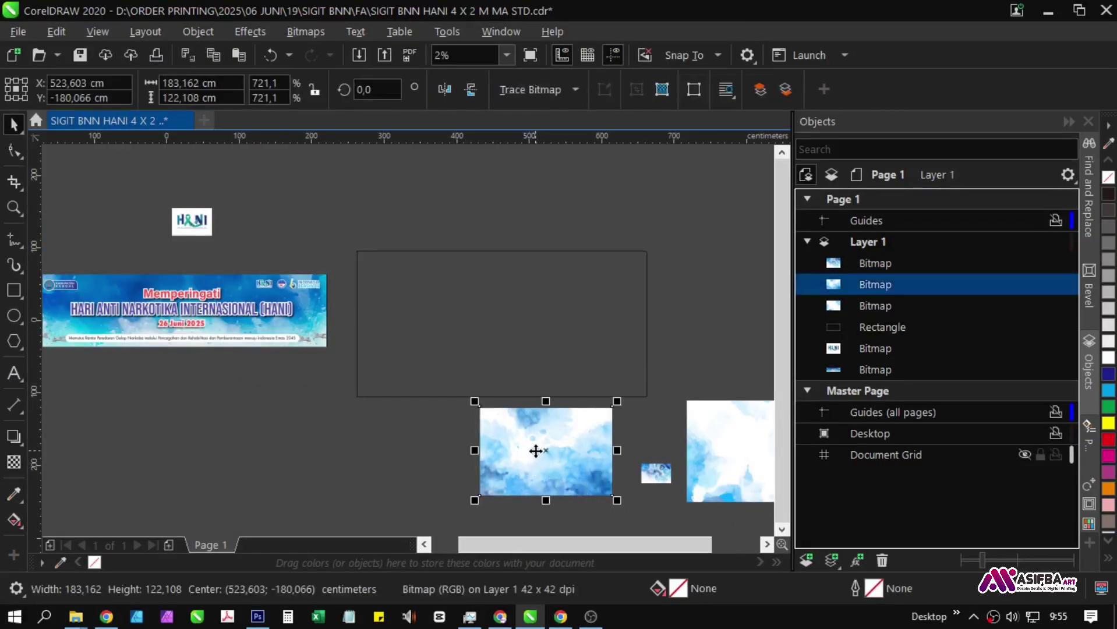
pyautogui.hscroll(2, 534, 451)
pyautogui.rightClick(470, 448)
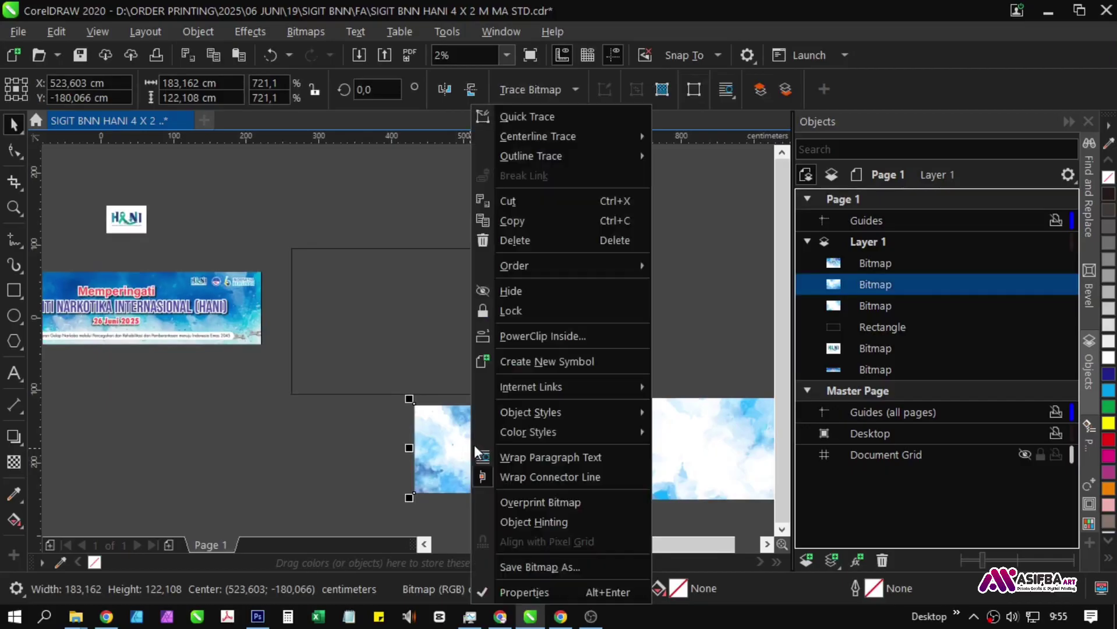
pyautogui.click(521, 337)
pyautogui.click(420, 323)
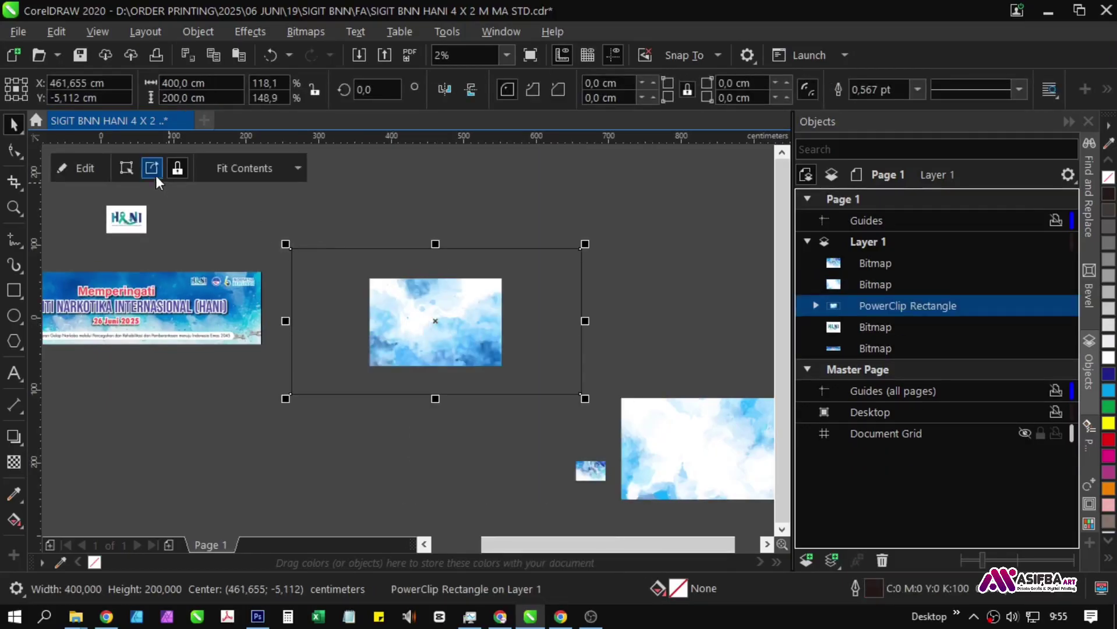
pyautogui.click(240, 169)
pyautogui.click(267, 249)
pyautogui.click(344, 489)
pyautogui.moveTo(293, 452); pyautogui.dragTo(291, 419)
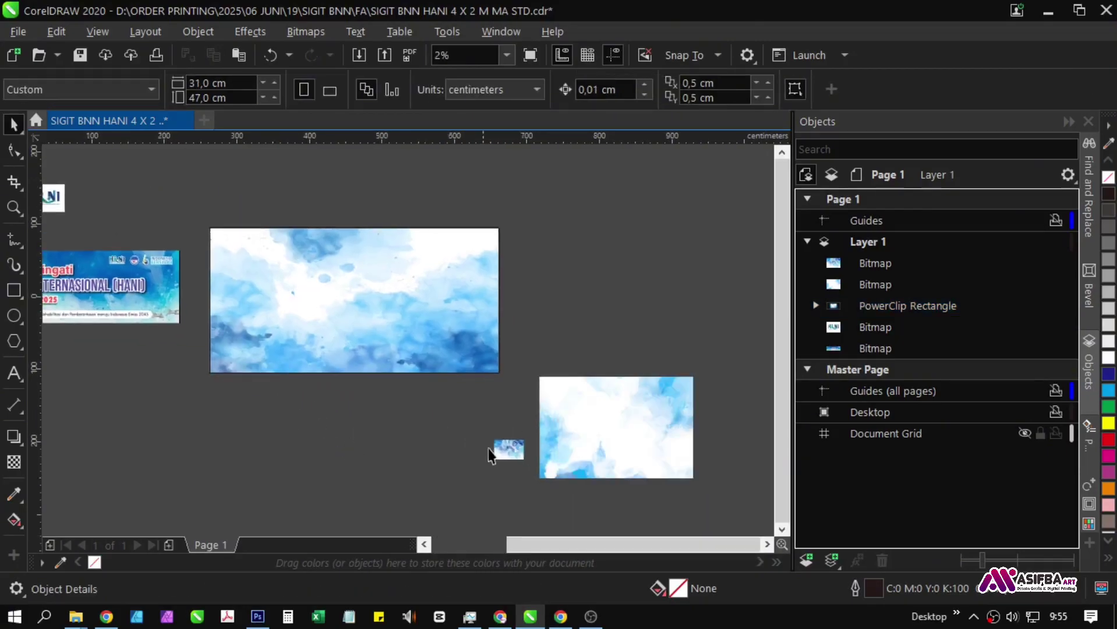
# Mirror the cloud-filled PowerClip rectangle vertically so its darker blue area lies along the upper edge.
pyautogui.click(510, 455)
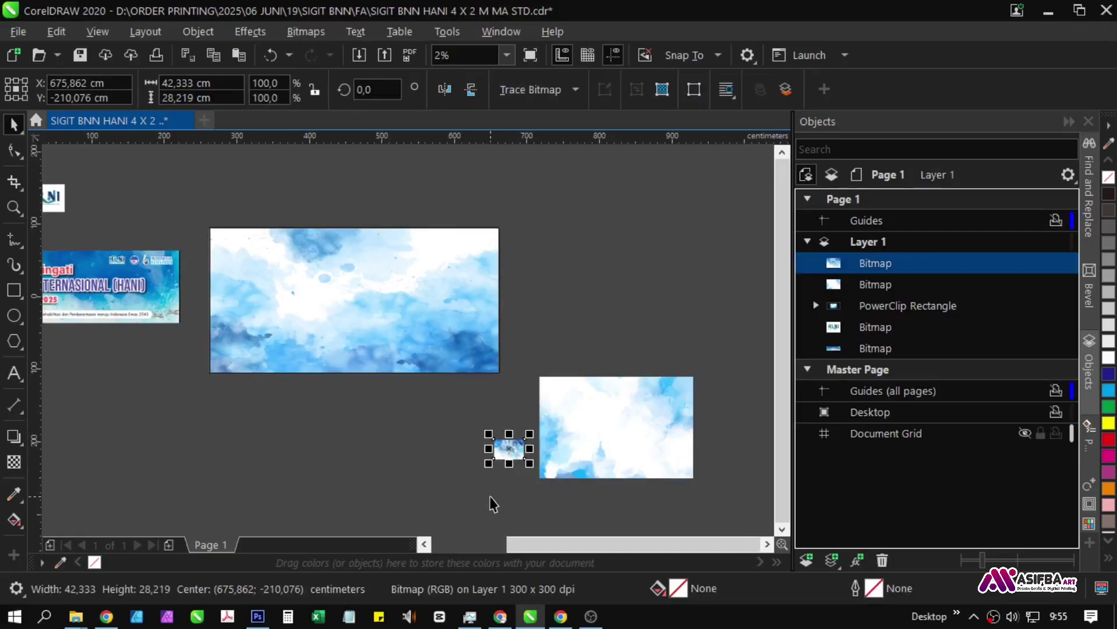
pyautogui.click(421, 341)
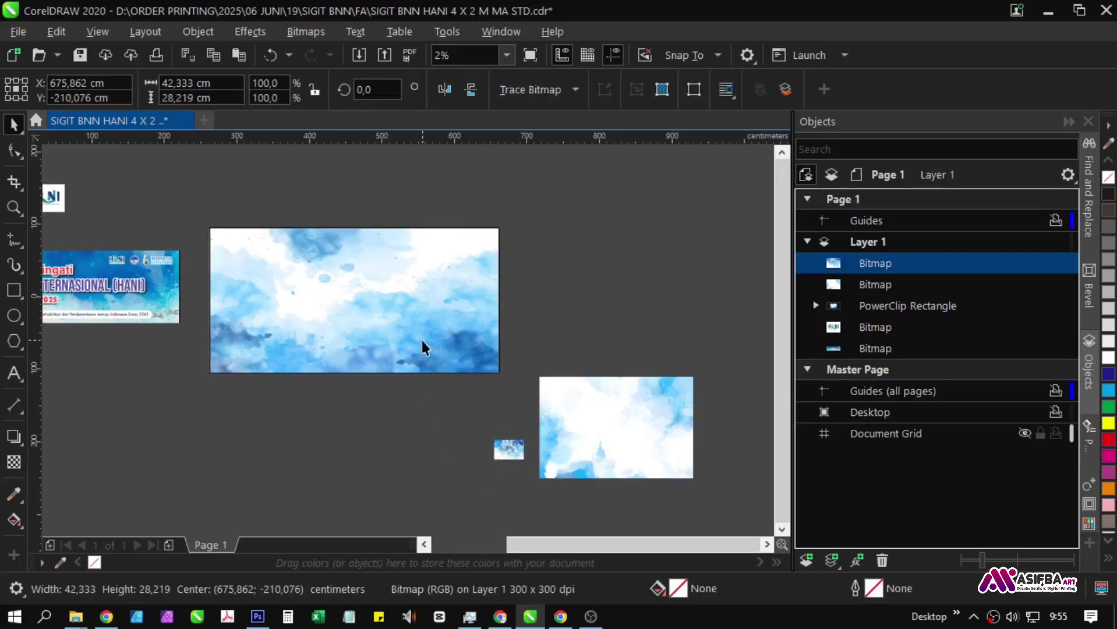
pyautogui.click(466, 96)
pyautogui.click(591, 225)
# Move the small splash bitmap onto the background frame and enlarge it to about 199.5 × 133 cm.
pyautogui.moveTo(253, 291); pyautogui.dragTo(467, 311)
pyautogui.moveTo(598, 374); pyautogui.dragTo(331, 333)
pyautogui.moveTo(457, 434); pyautogui.dragTo(432, 398)
pyautogui.scroll(2, 181, 237)
pyautogui.moveTo(366, 343); pyautogui.dragTo(361, 314)
# Align the enlarged splash bitmap with the right and top edges of the PowerClip rectangle.
pyautogui.keyDown('shift'); pyautogui.click(494, 412); pyautogui.keyUp('shift')
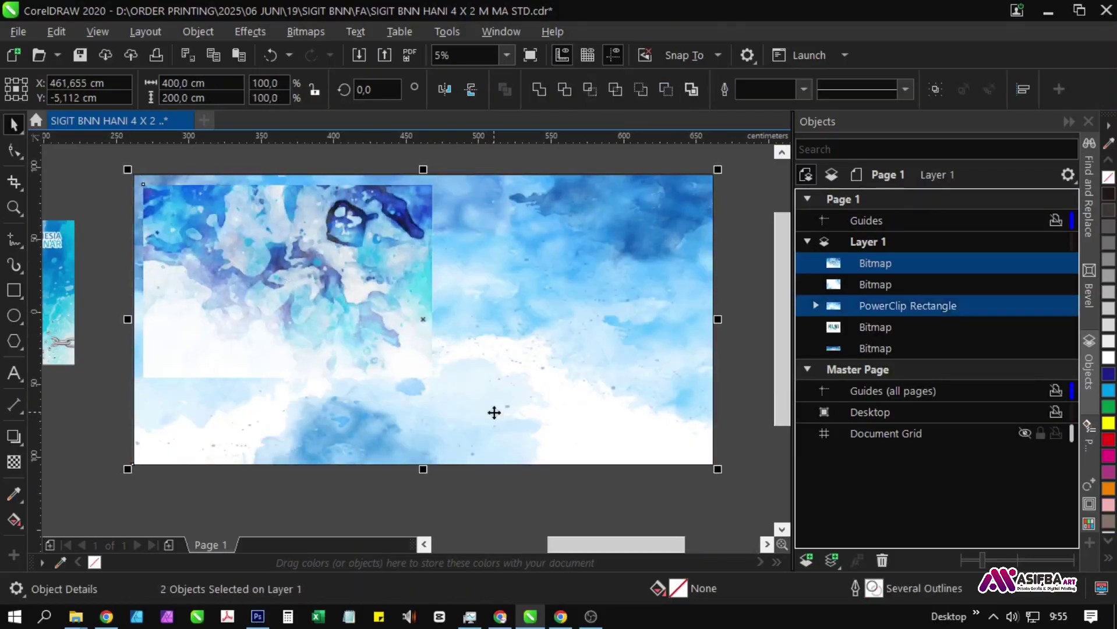
pyautogui.press('r')
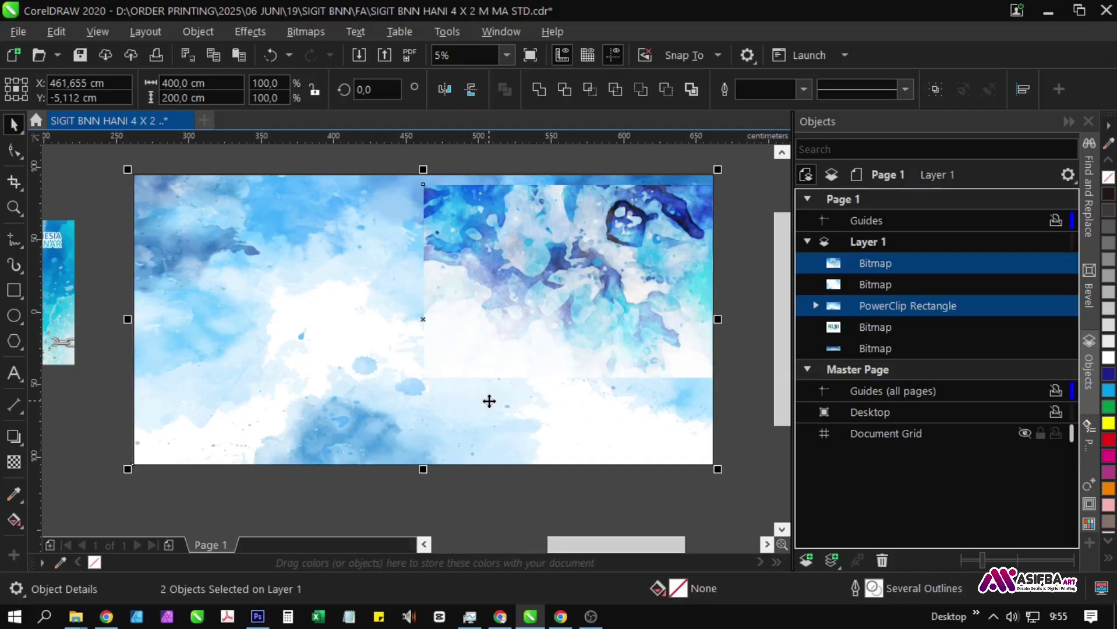
pyautogui.hscroll(2, 501, 364)
# Apply a linear transparency to the splash bitmap, fading from its dark upper-right splash toward the lower left.
pyautogui.click(502, 296)
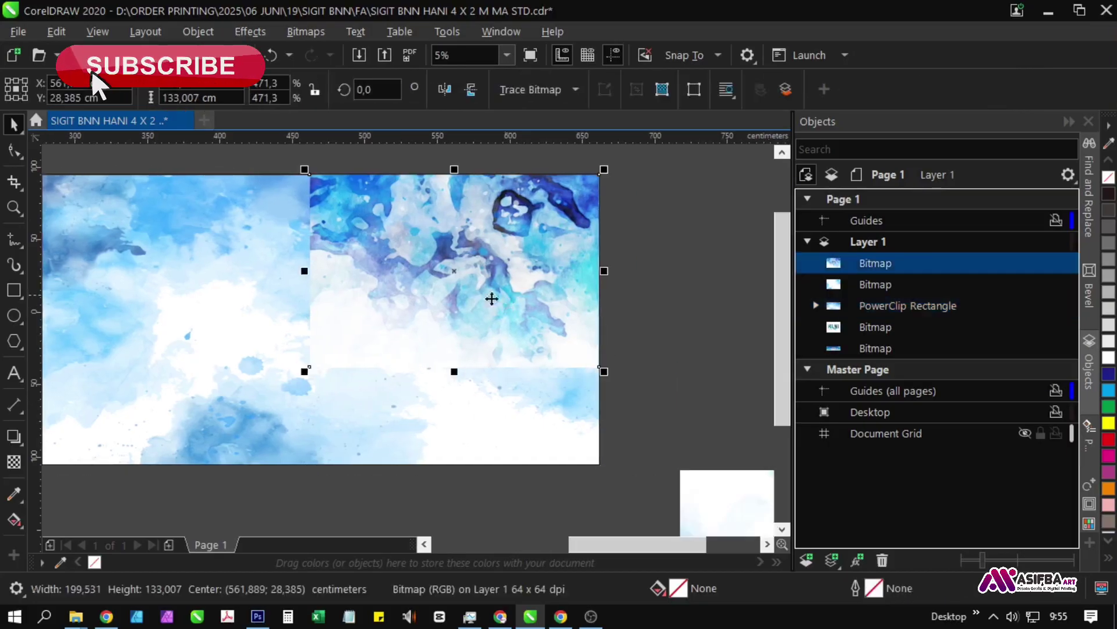
pyautogui.click(14, 462)
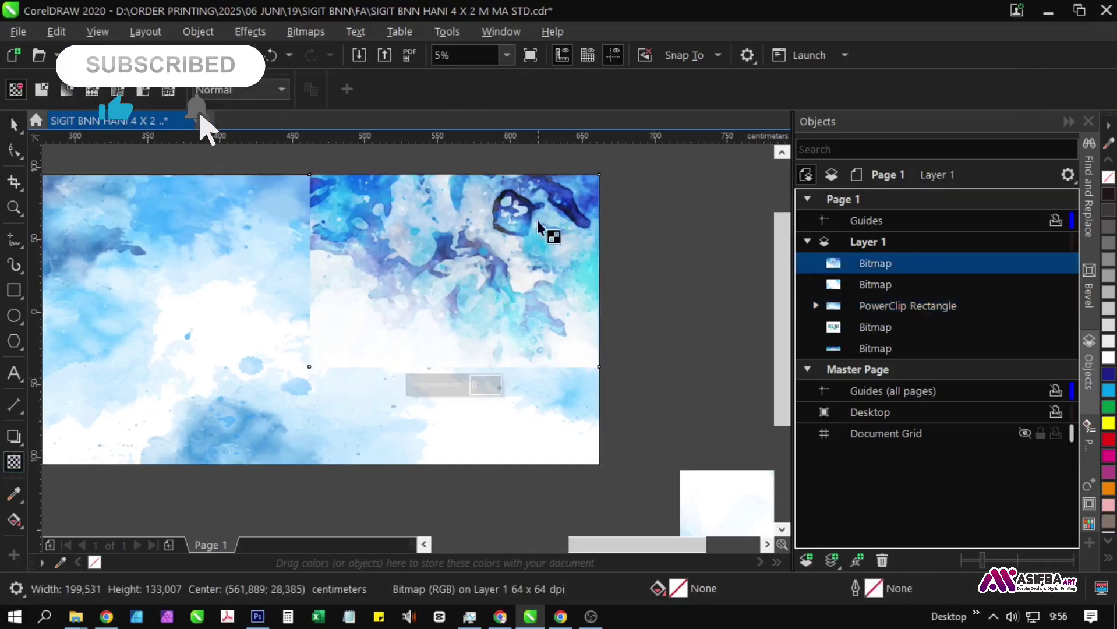
pyautogui.moveTo(518, 210); pyautogui.dragTo(436, 340)
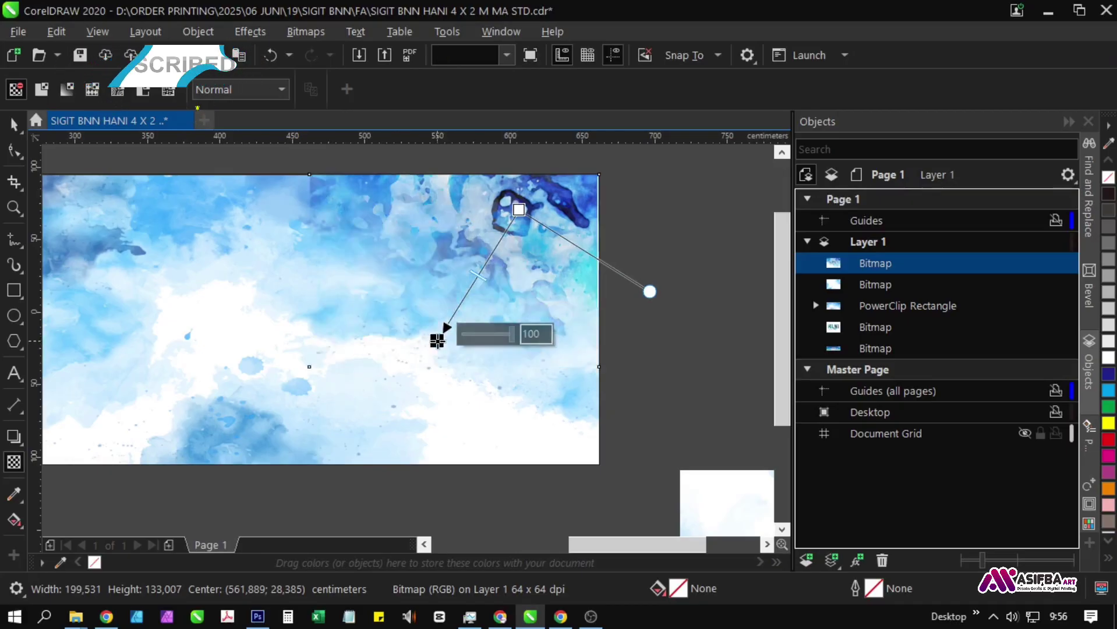
pyautogui.moveTo(518, 208); pyautogui.dragTo(501, 235)
pyautogui.moveTo(438, 341); pyautogui.dragTo(426, 315)
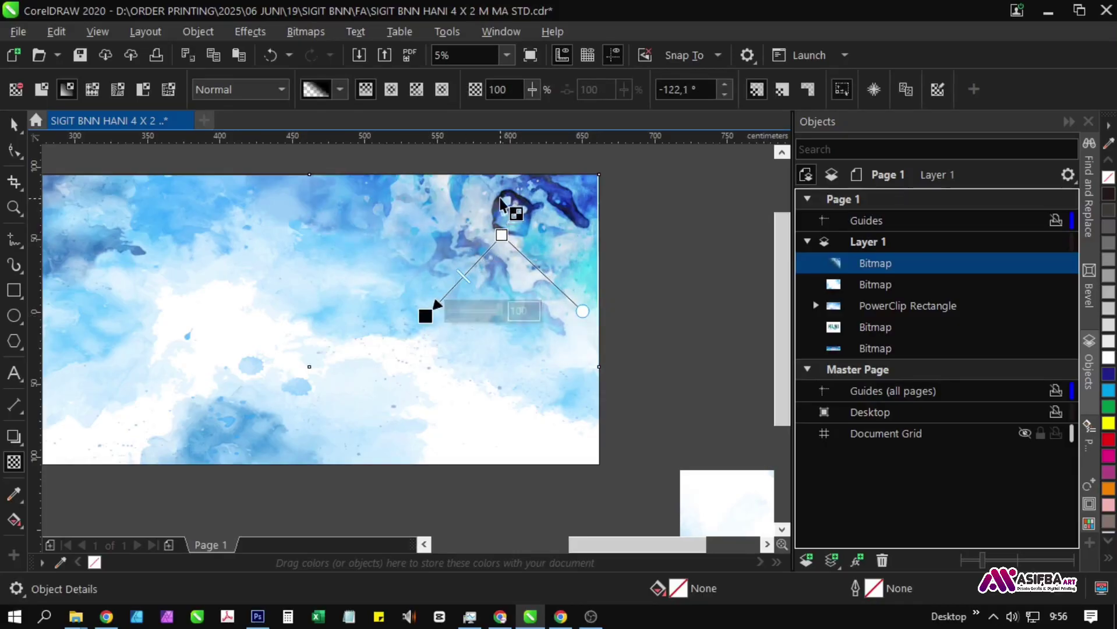
# Refine the fade's start beside the dark splash and its end point, angling the transparency at about -124°.
pyautogui.scroll(2, 501, 203)
pyautogui.moveTo(506, 271); pyautogui.dragTo(521, 250)
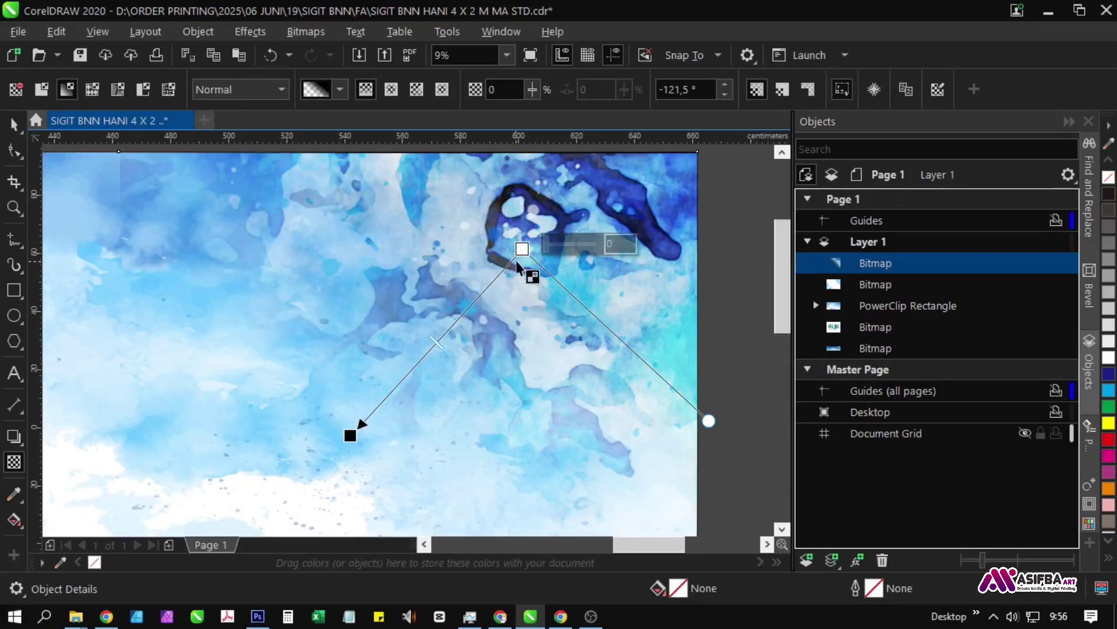
pyautogui.moveTo(523, 246); pyautogui.dragTo(544, 244)
pyautogui.scroll(-2, 417, 271)
pyautogui.moveTo(385, 349); pyautogui.dragTo(394, 340)
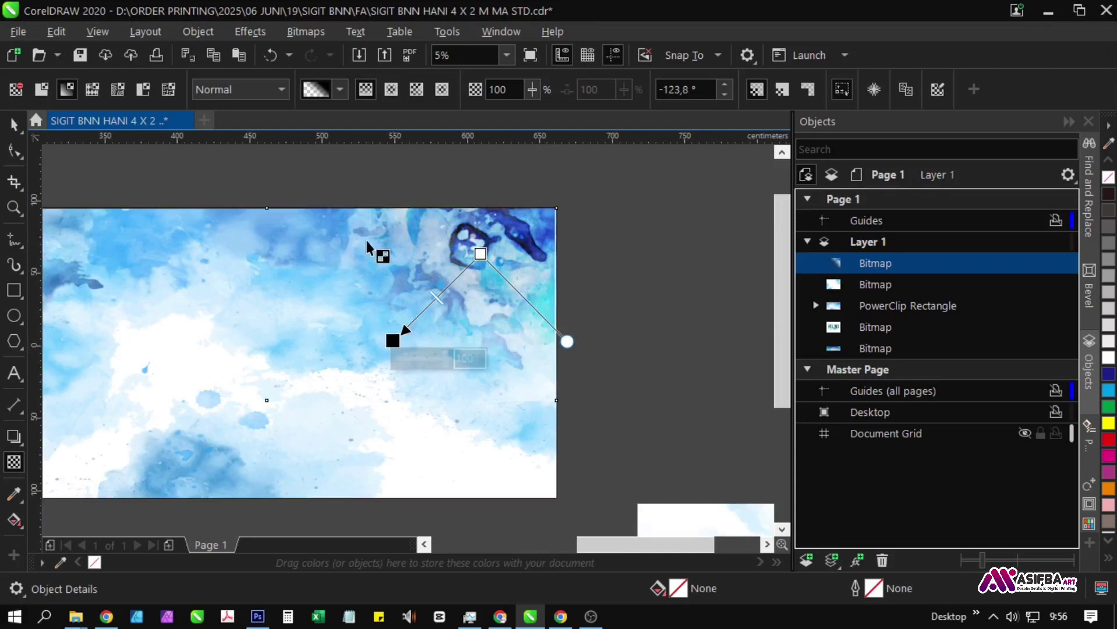
# Create a horizontally mirrored copy of the faded splash bitmap in the frame's upper-left corner.
pyautogui.scroll(-1, 367, 240)
pyautogui.press('space')
pyautogui.click(524, 264)
pyautogui.moveTo(427, 260); pyautogui.dragTo(537, 243)
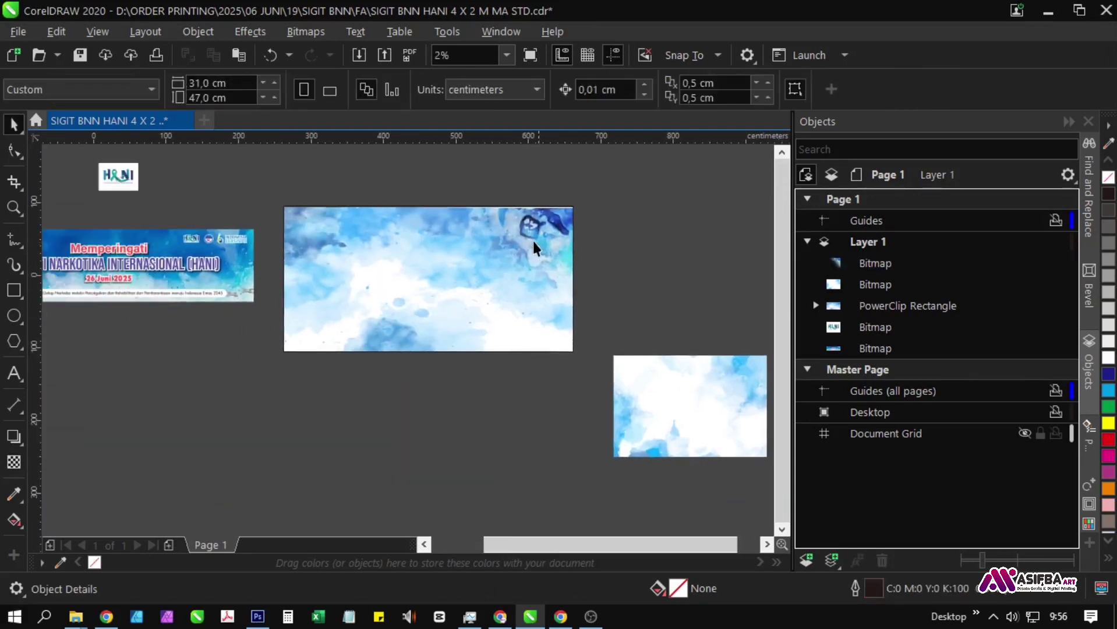
pyautogui.click(536, 244)
pyautogui.moveTo(578, 254); pyautogui.dragTo(405, 261)
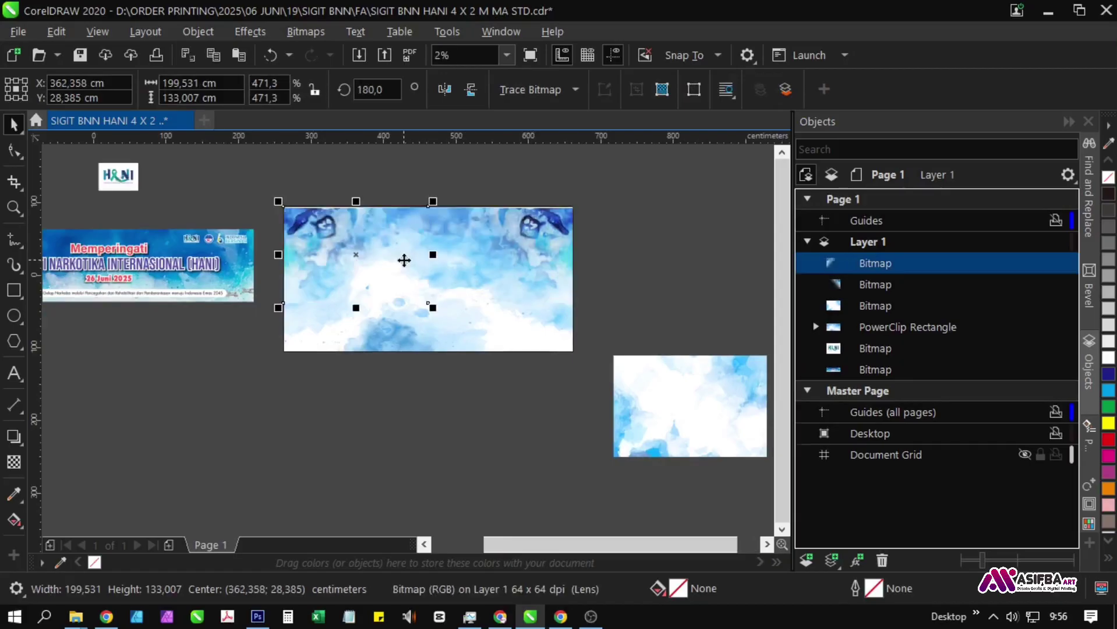
pyautogui.click(469, 375)
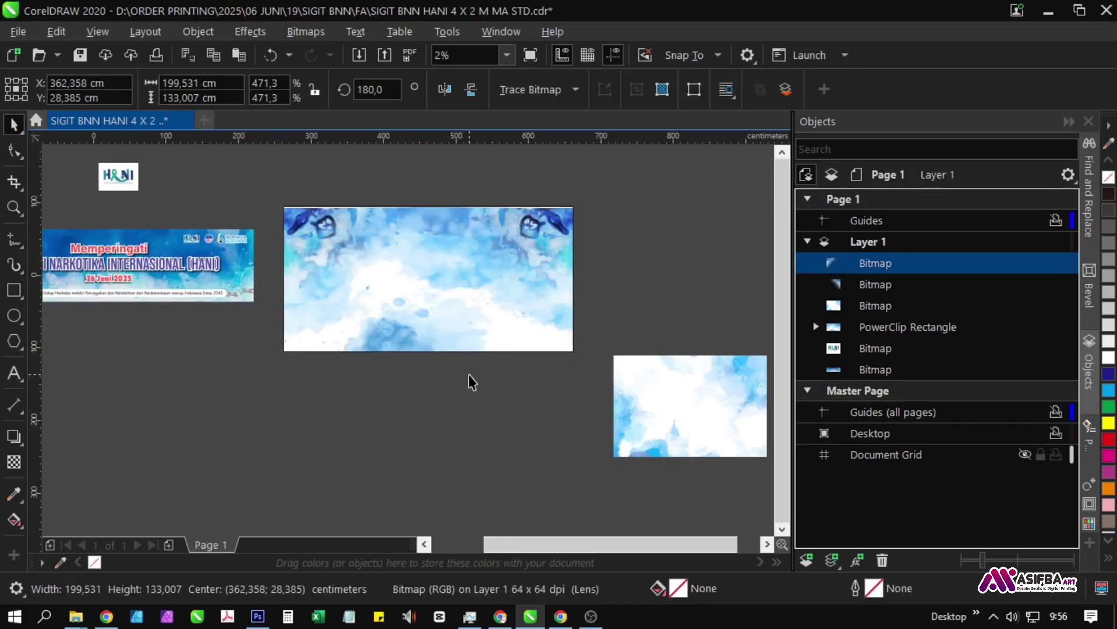
# PowerClip both corner splash bitmaps together inside the cloud background rectangle.
pyautogui.click(514, 253)
pyautogui.keyDown('shift'); pyautogui.click(323, 248); pyautogui.keyUp('shift')
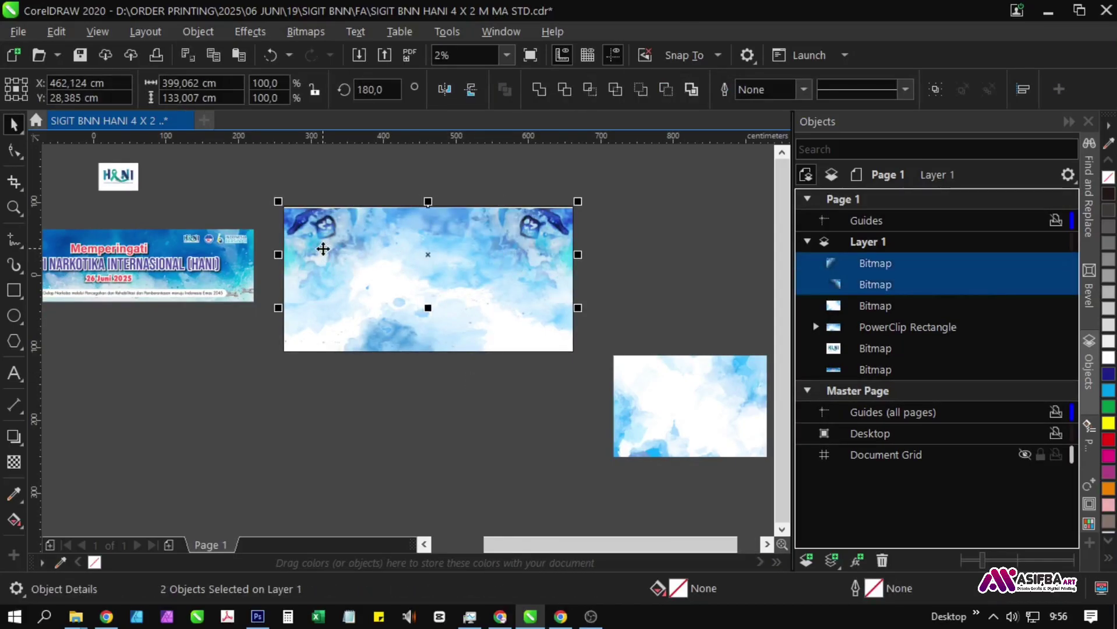
pyautogui.rightClick(323, 248)
pyautogui.click(389, 343)
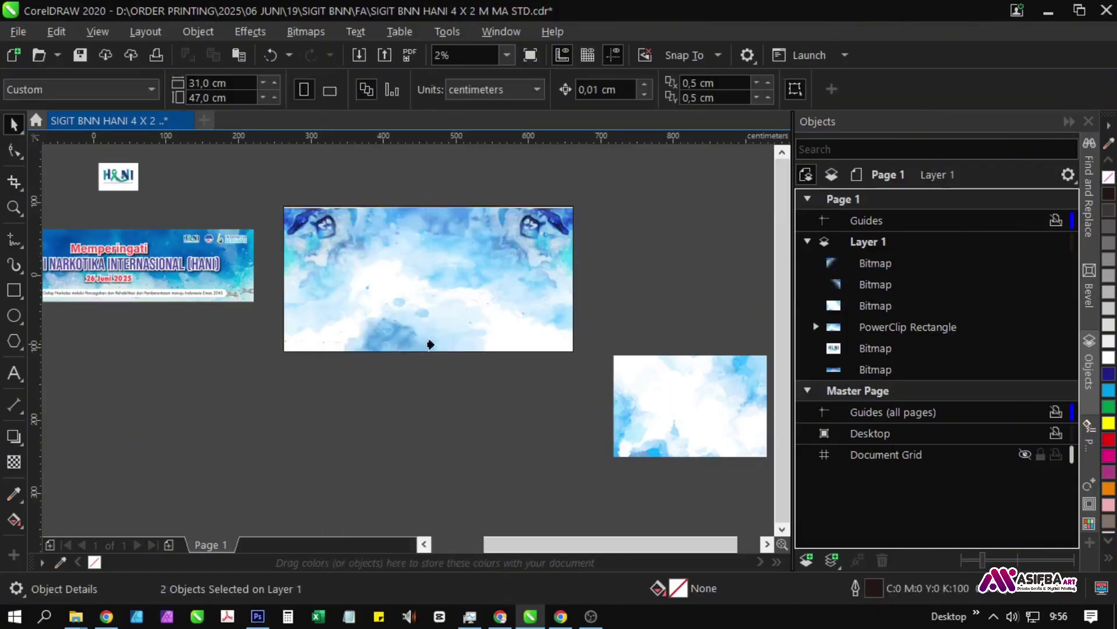
pyautogui.click(449, 344)
pyautogui.click(438, 402)
pyautogui.moveTo(292, 399); pyautogui.dragTo(486, 389)
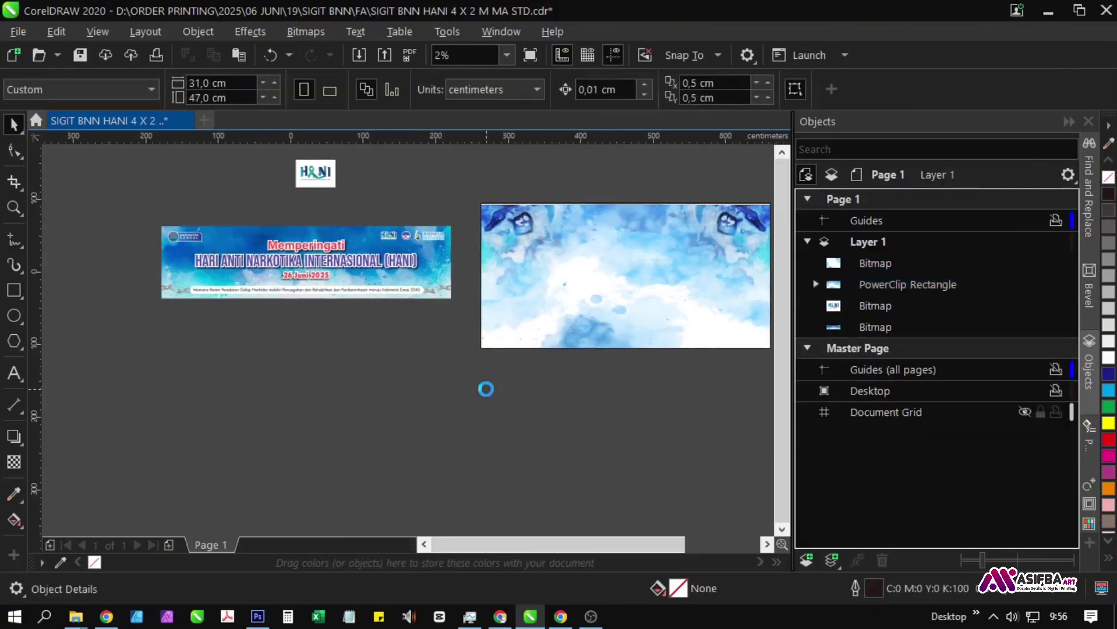
pyautogui.scroll(2, 276, 300)
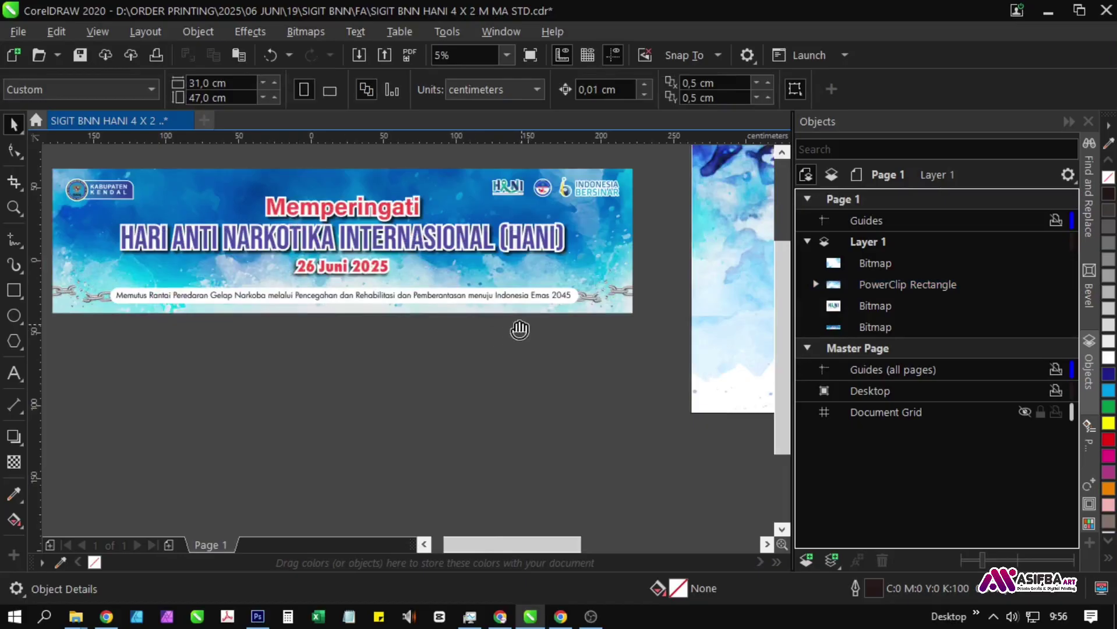
# Place a copy of the pale blue-and-white watercolor bitmap over the lower part of the background frame.
pyautogui.moveTo(526, 330); pyautogui.dragTo(215, 308)
pyautogui.scroll(-2, 215, 306)
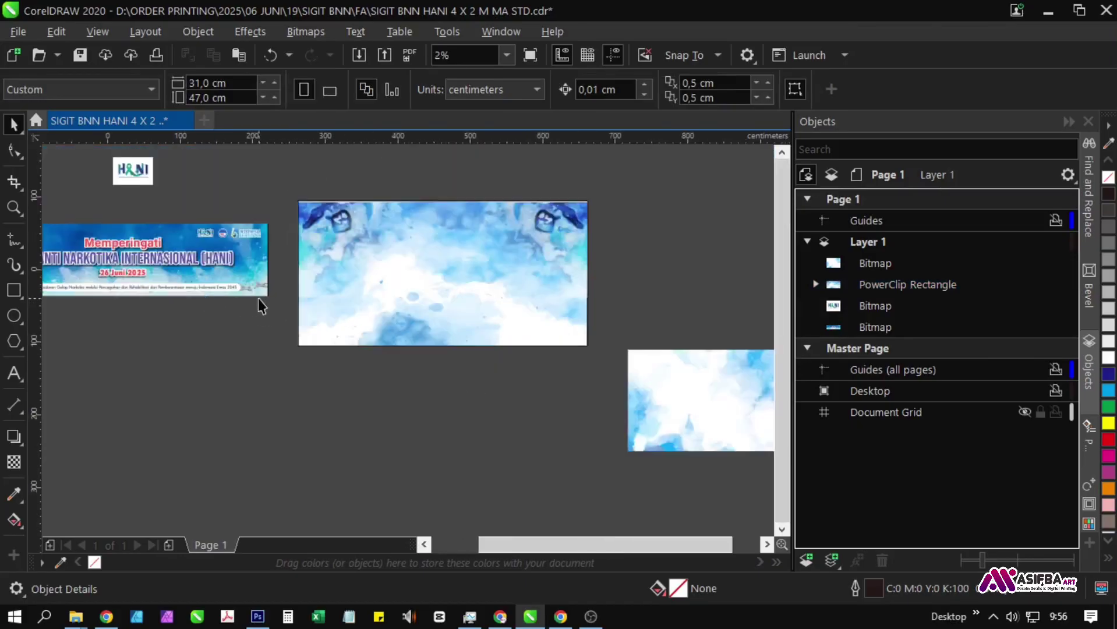
pyautogui.moveTo(441, 356); pyautogui.dragTo(170, 309)
pyautogui.scroll(2, 411, 376)
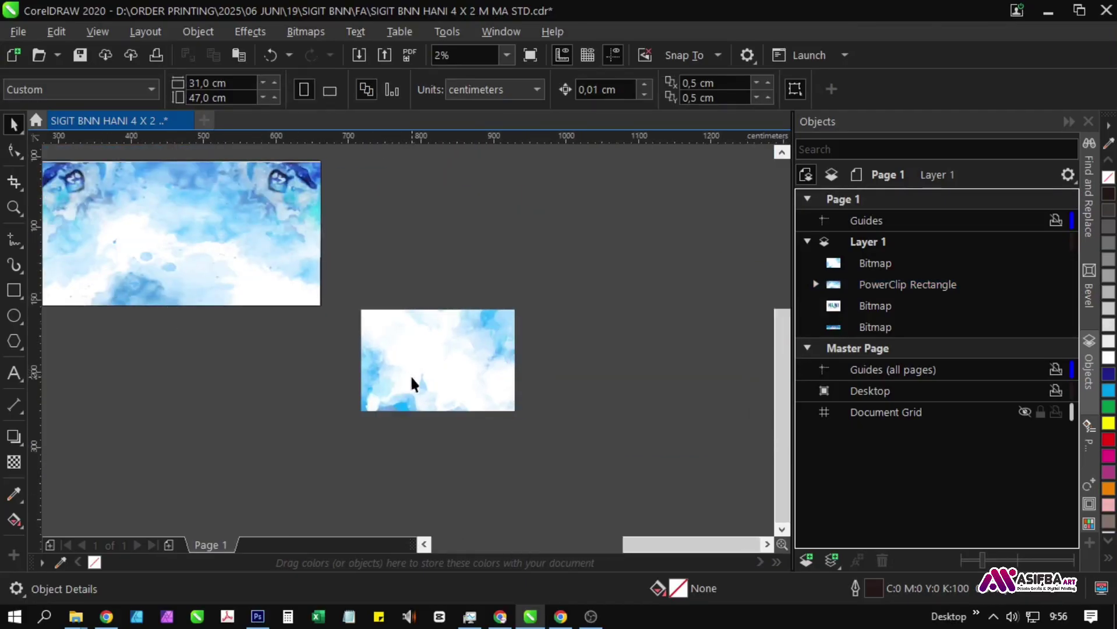
pyautogui.moveTo(478, 386)
pyautogui.mouseDown()
pyautogui.moveTo(377, 396)
pyautogui.moveTo(566, 409)
pyautogui.moveTo(468, 393)
pyautogui.mouseUp()
pyautogui.scroll(-1, 376, 396)
pyautogui.scroll(-1, 565, 412)
pyautogui.click(573, 404)
pyautogui.scroll(1, 529, 401)
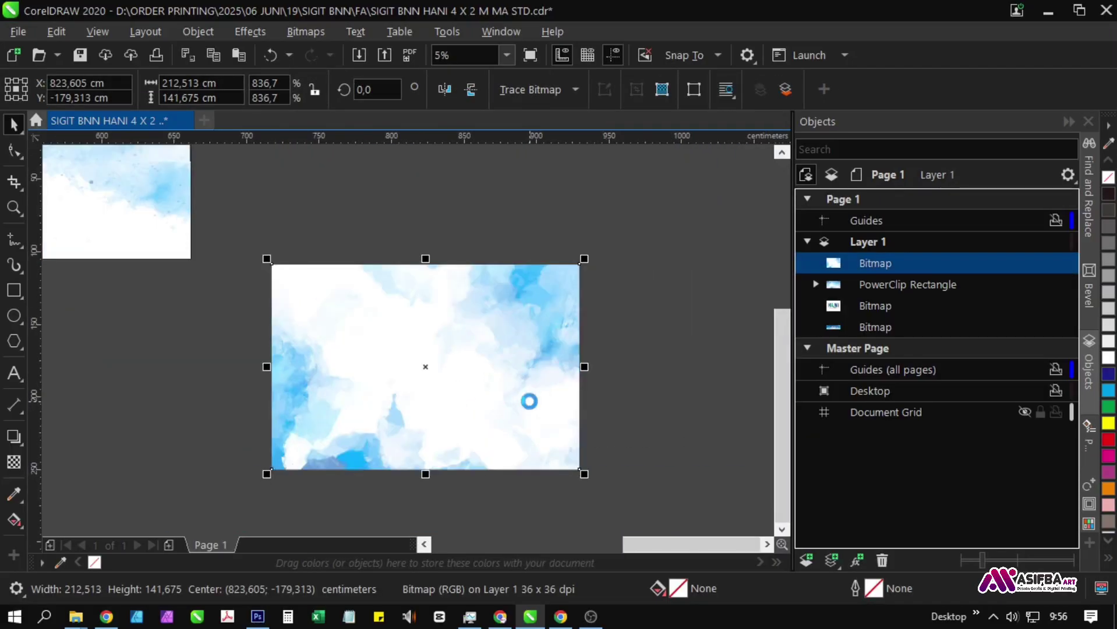
pyautogui.moveTo(307, 412); pyautogui.dragTo(479, 428)
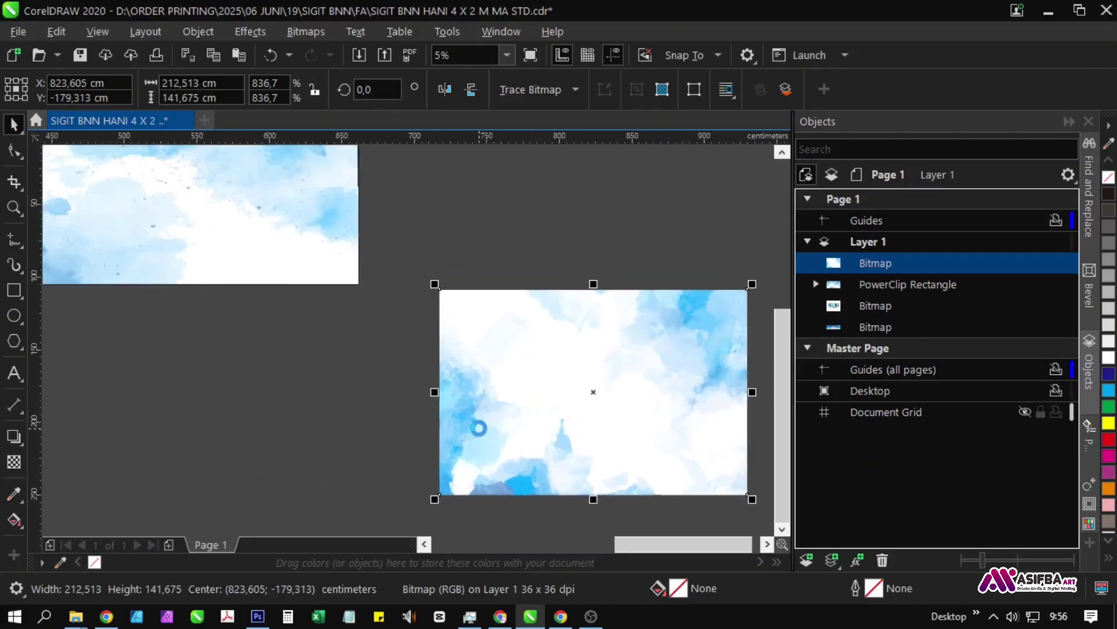
pyautogui.scroll(-1, 554, 426)
pyautogui.moveTo(554, 424); pyautogui.dragTo(291, 306)
# Align the copied watercolor bitmap to the left and bottom edges of the background frame.
pyautogui.keyDown('shift'); pyautogui.click(196, 322); pyautogui.keyUp('shift')
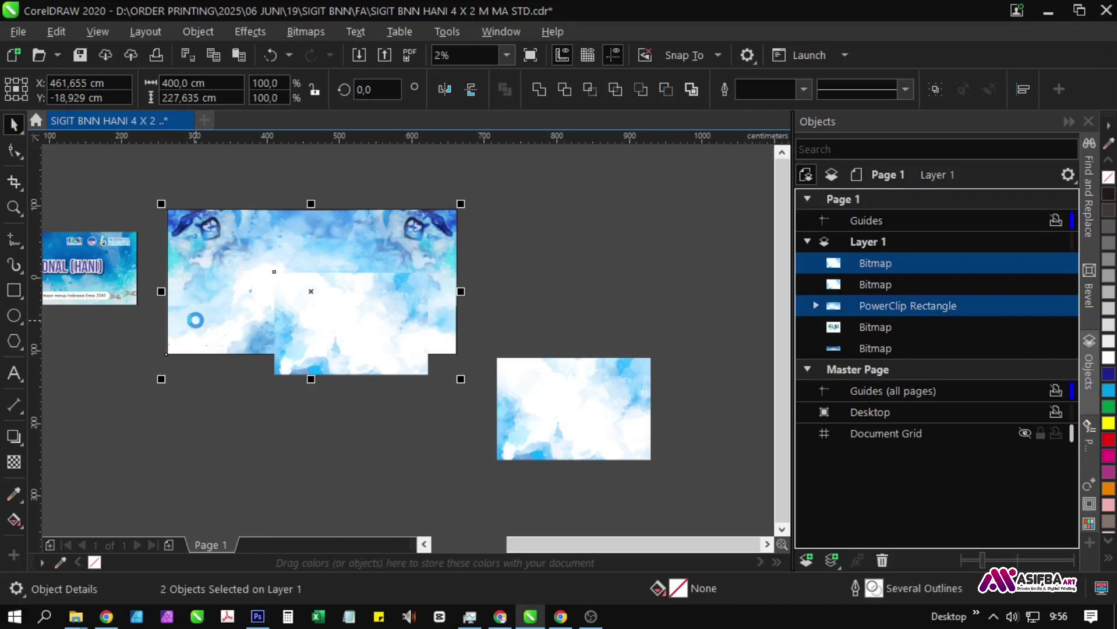
pyautogui.press('l')
pyautogui.press('b')
# Apply a linear transparency to the copied bitmap, fading from its lower-left corner toward the upper right at about 57°.
pyautogui.click(225, 346)
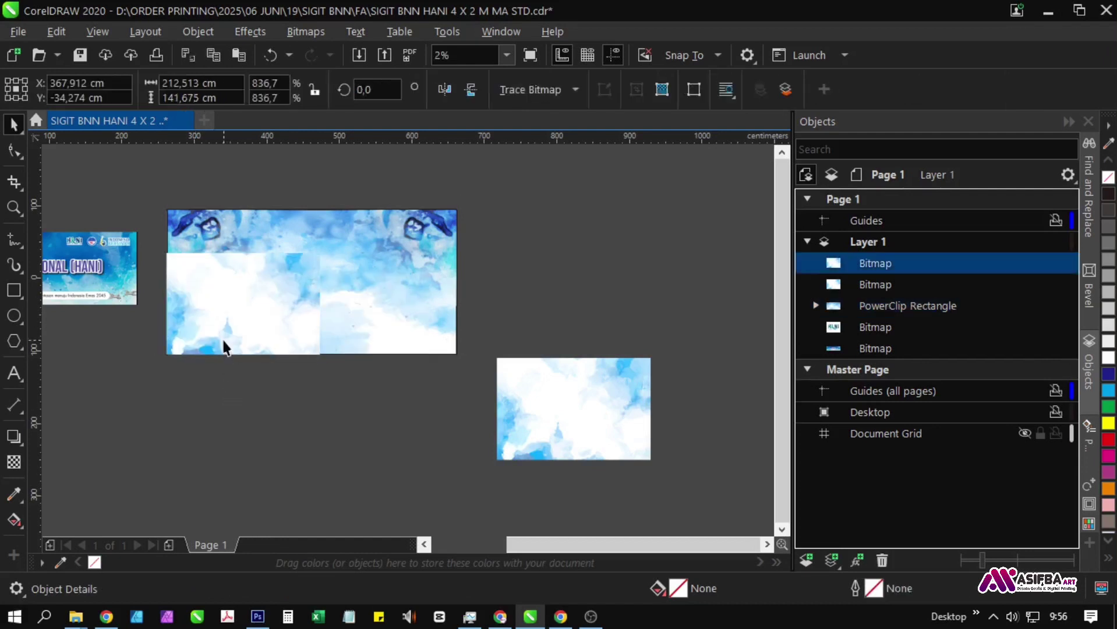
pyautogui.scroll(2, 218, 318)
pyautogui.click(14, 462)
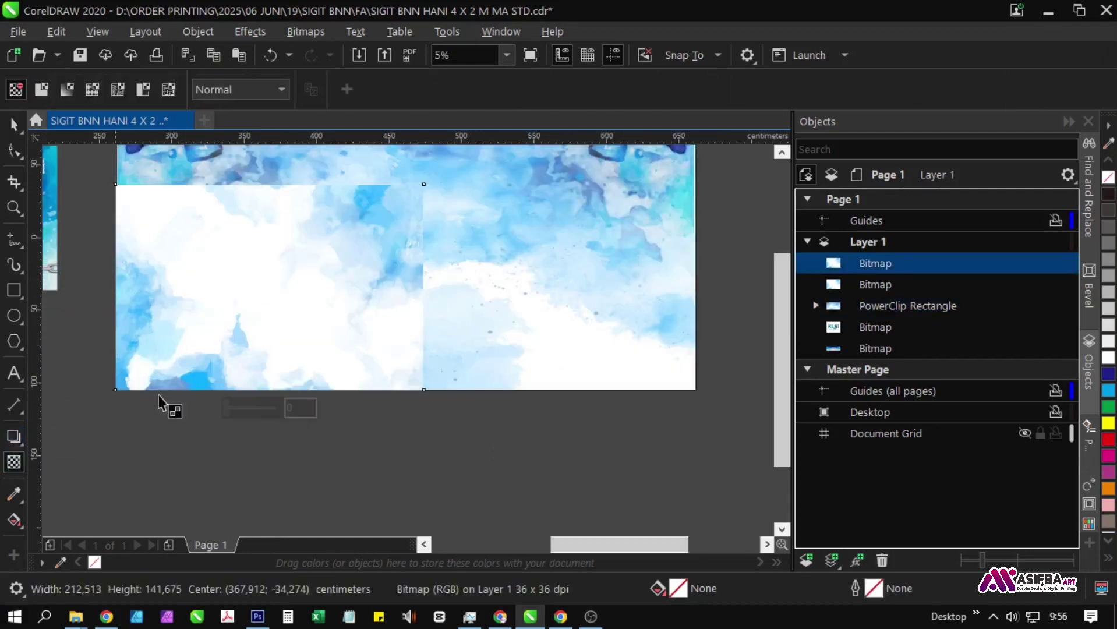
pyautogui.moveTo(180, 350); pyautogui.dragTo(246, 282)
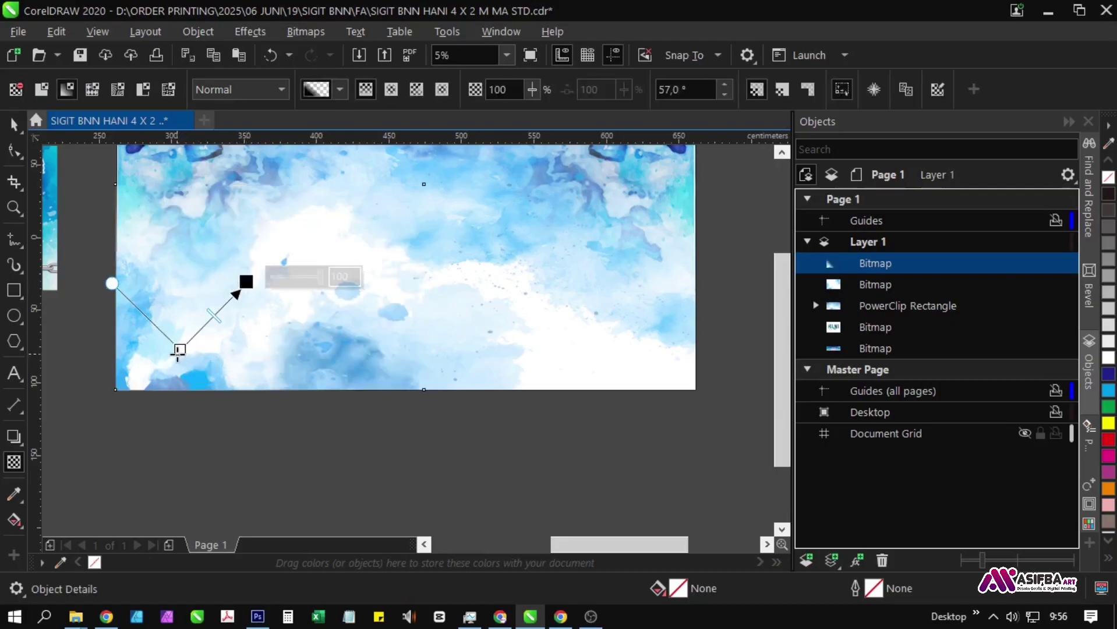
pyautogui.click(189, 435)
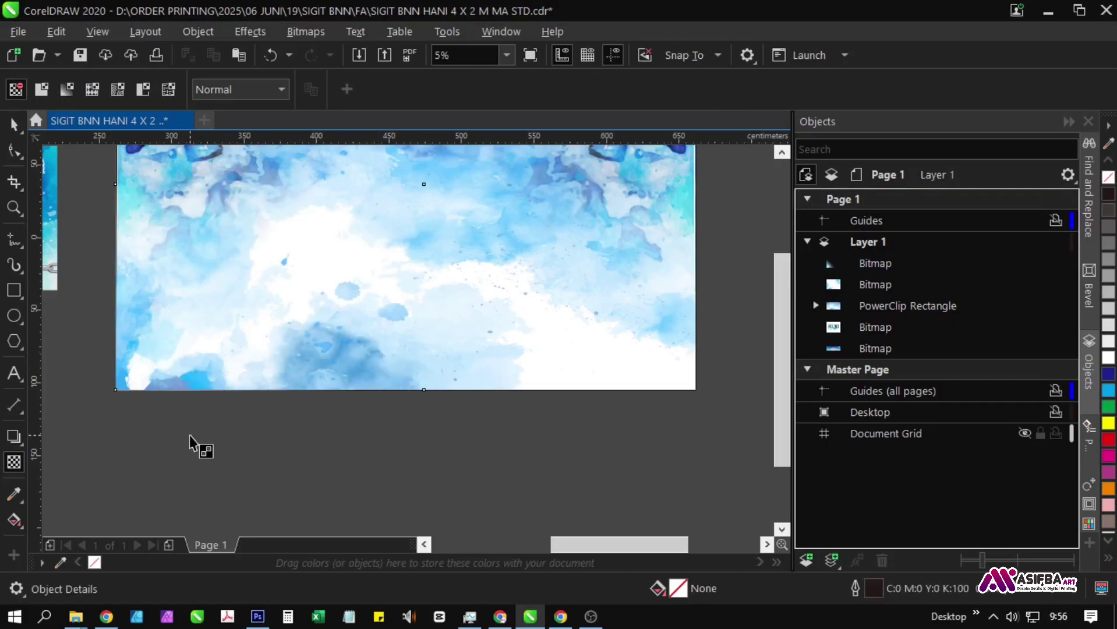
# Mirror the original pale watercolor bitmap outside the frame so a blue area falls in its lower-right corner.
pyautogui.press('space')
pyautogui.scroll(-2, 214, 401)
pyautogui.click(487, 432)
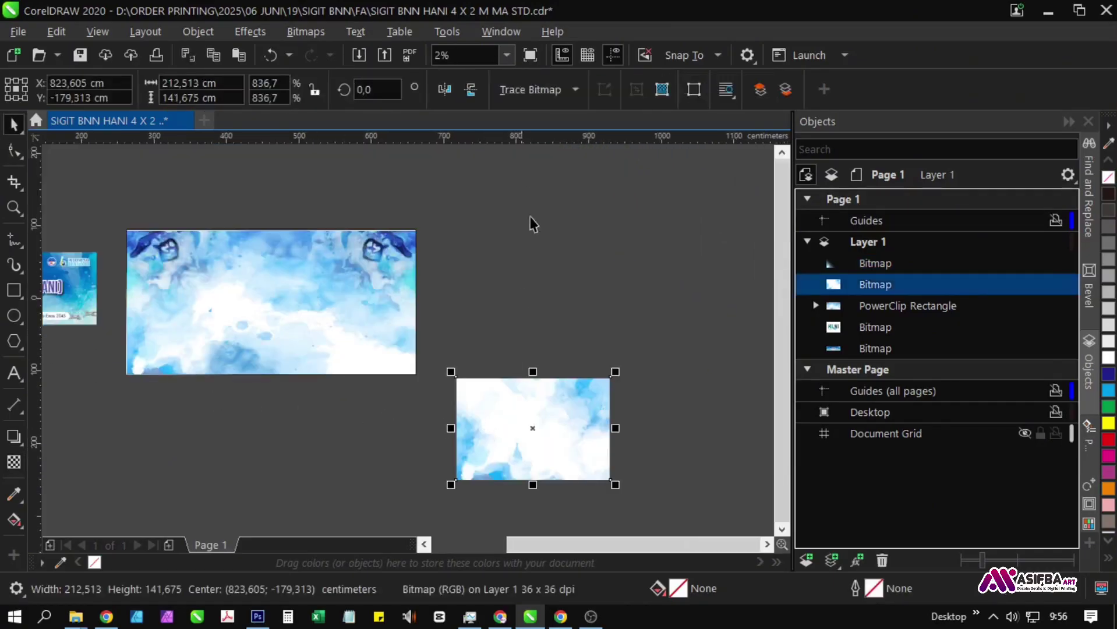
pyautogui.click(446, 92)
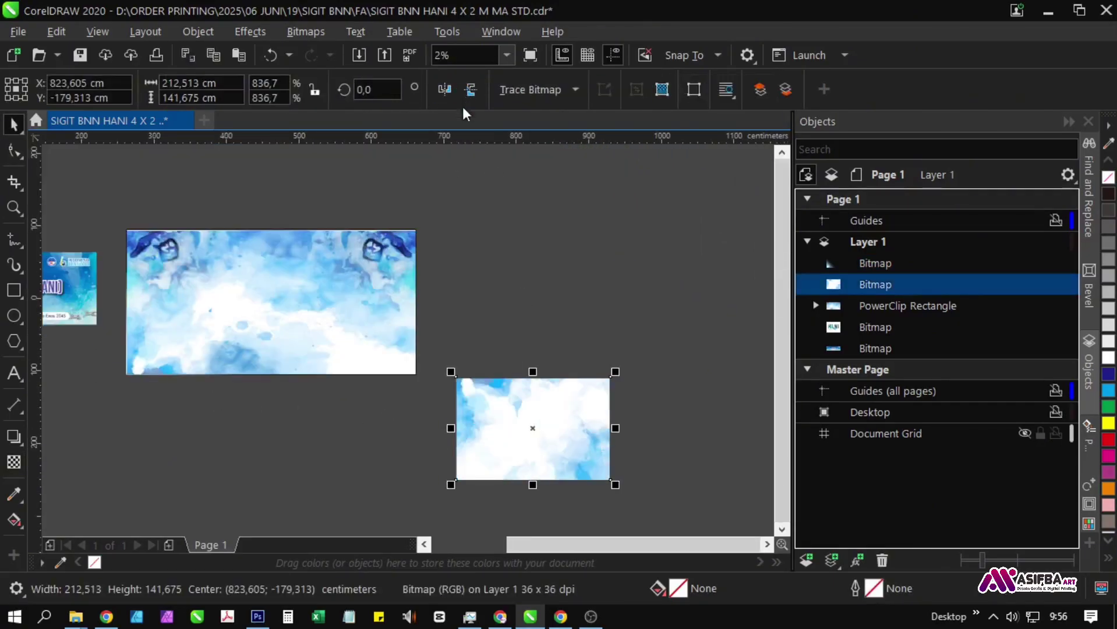
# Apply a linear transparency to the mirrored bitmap, fading from its lower-right corner toward the upper left at about 55°.
pyautogui.click(14, 463)
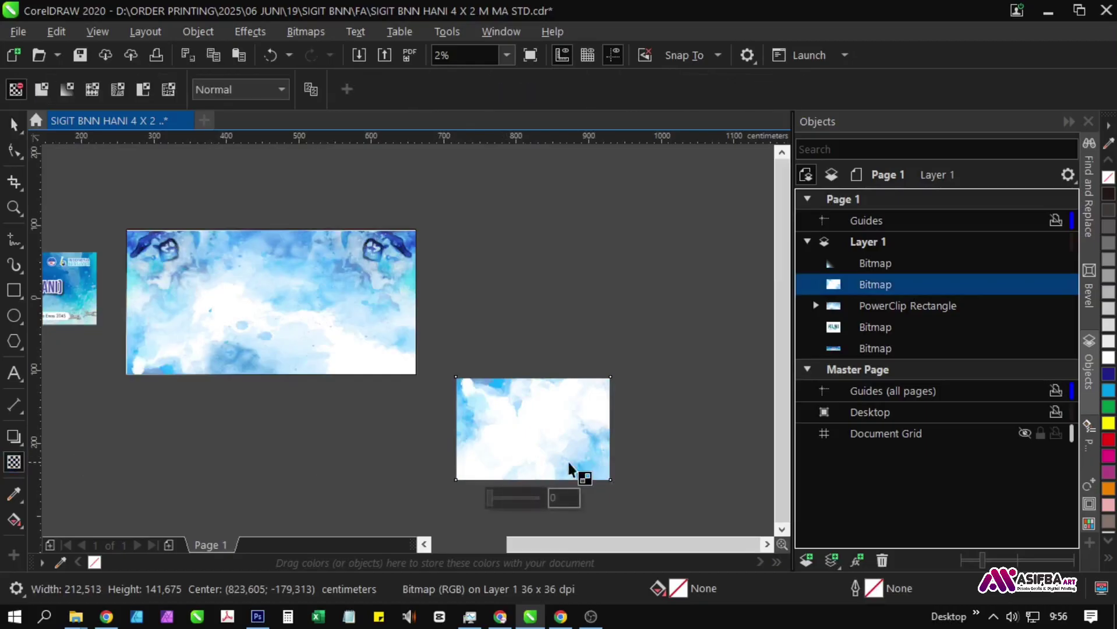
pyautogui.scroll(3, 564, 457)
pyautogui.moveTo(571, 457); pyautogui.dragTo(537, 443)
pyautogui.scroll(-2, 465, 384)
pyautogui.scroll(2, 527, 418)
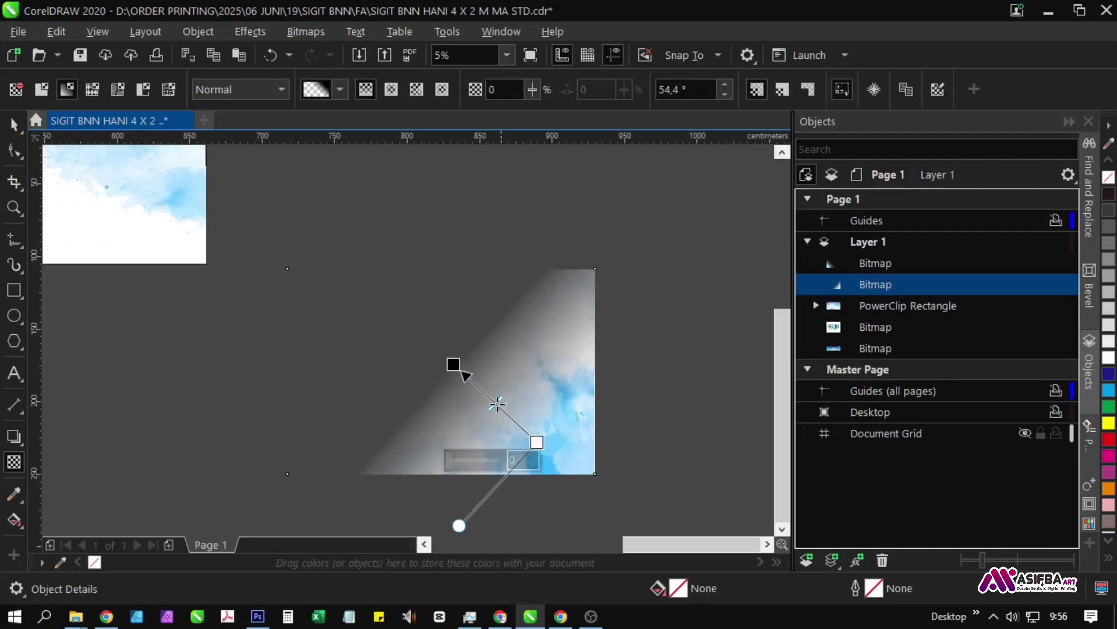
pyautogui.moveTo(450, 364); pyautogui.dragTo(470, 382)
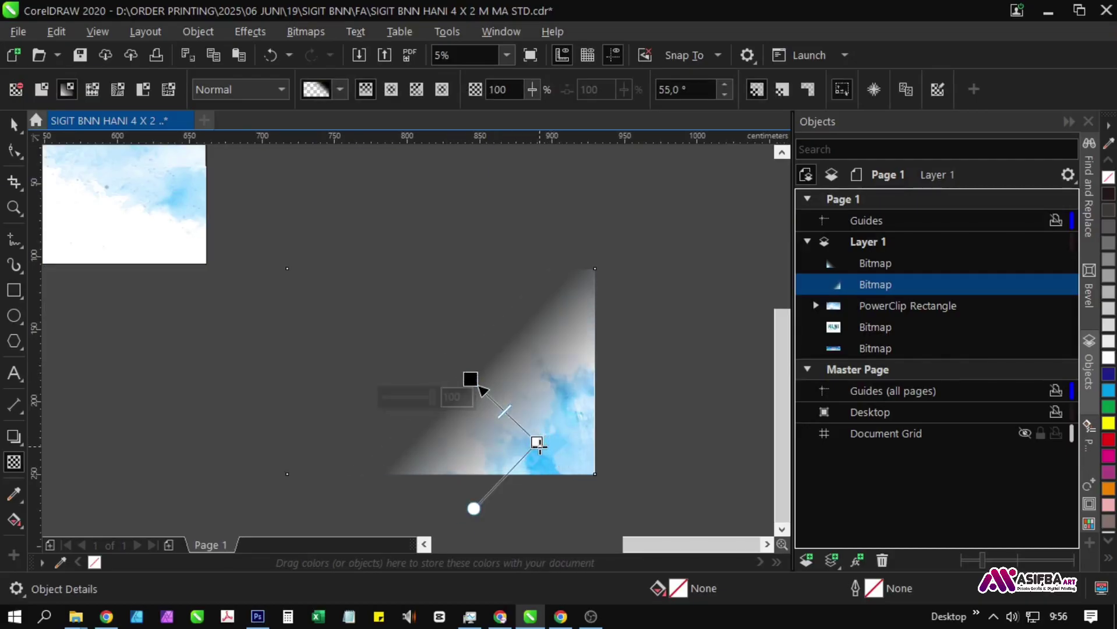
pyautogui.click(699, 412)
# Try to align the faded mirrored bitmap to the lower-right corner of the background frame.
pyautogui.scroll(-3, 658, 408)
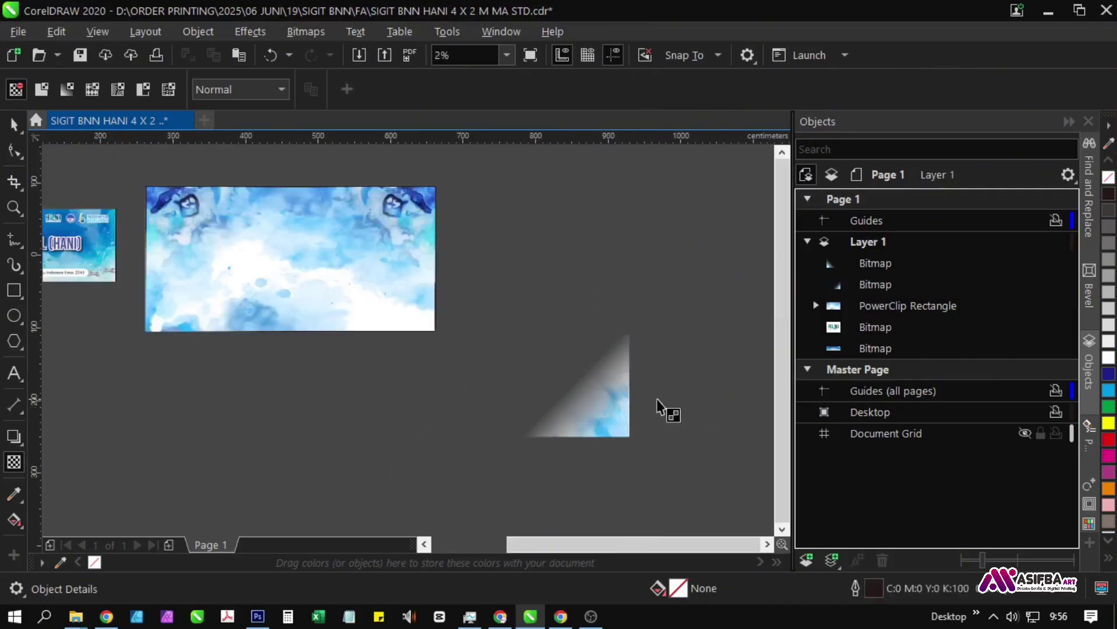
pyautogui.click(607, 416)
pyautogui.keyDown('shift'); pyautogui.click(282, 269); pyautogui.keyUp('shift')
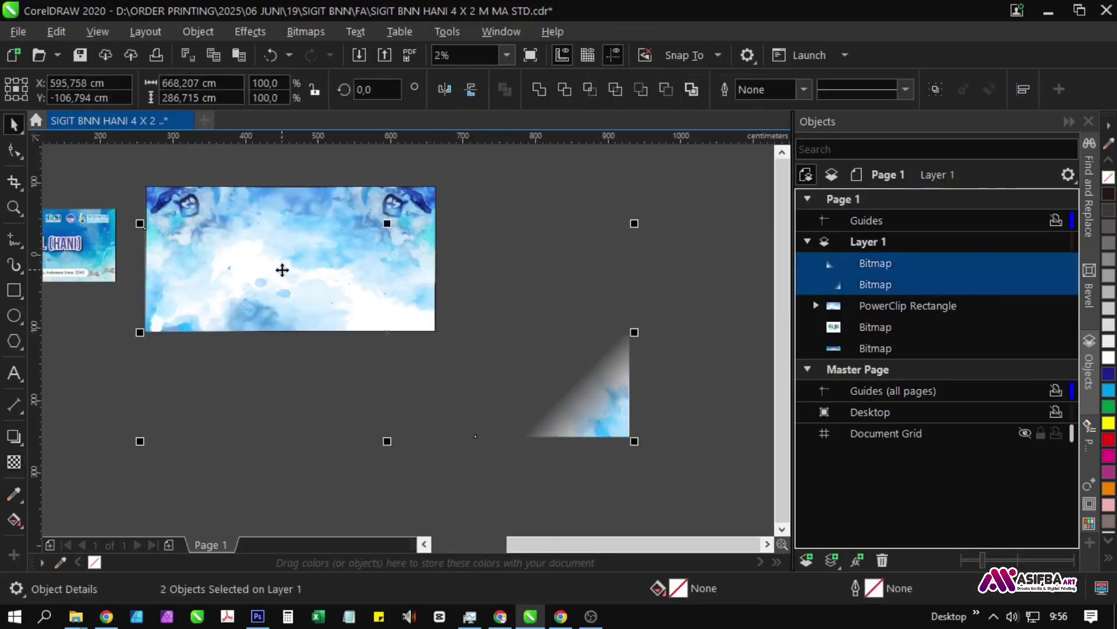
pyautogui.press('r')
pyautogui.press('b')
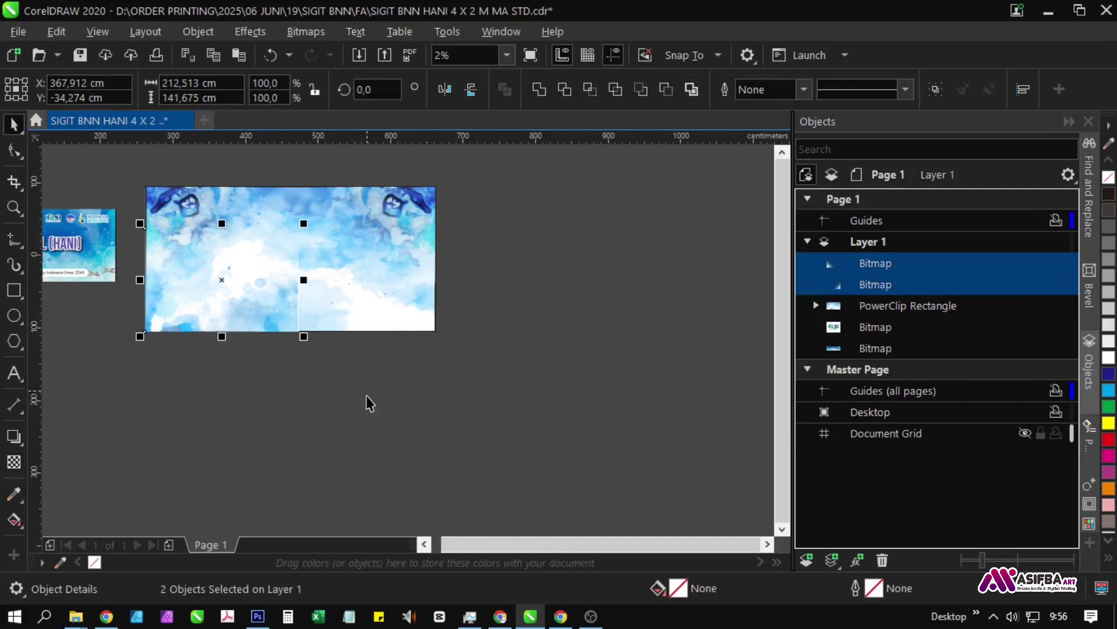
# Try to align the overlapping lower-left bitmap to the frame's right edge.
pyautogui.click(384, 448)
pyautogui.click(295, 289)
pyautogui.keyDown('shift'); pyautogui.click(366, 279); pyautogui.keyUp('shift')
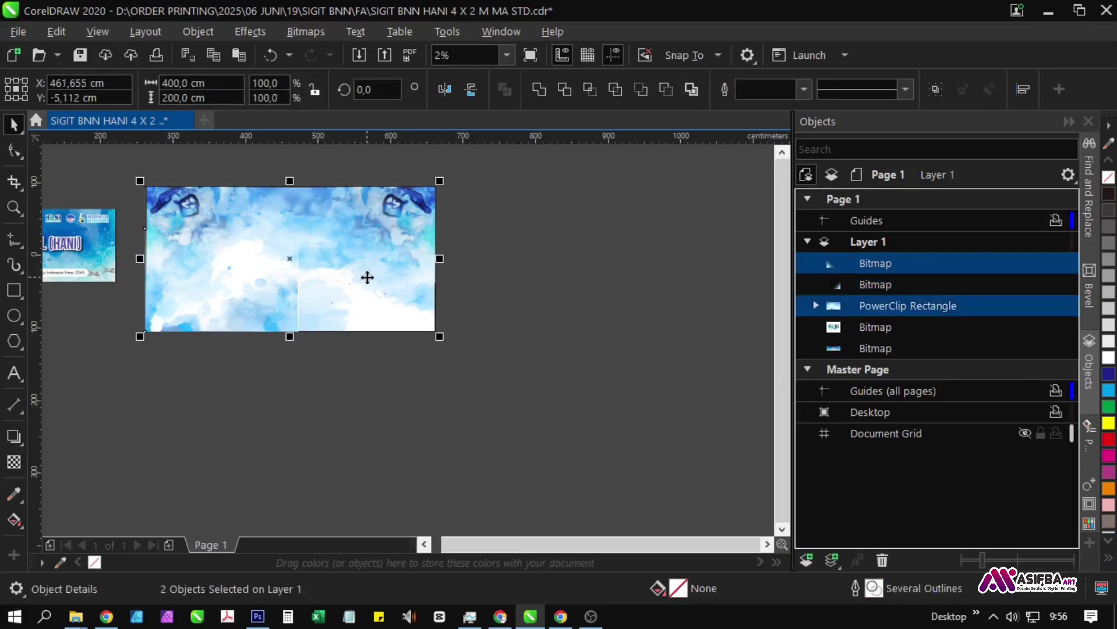
pyautogui.press('r')
pyautogui.click(378, 407)
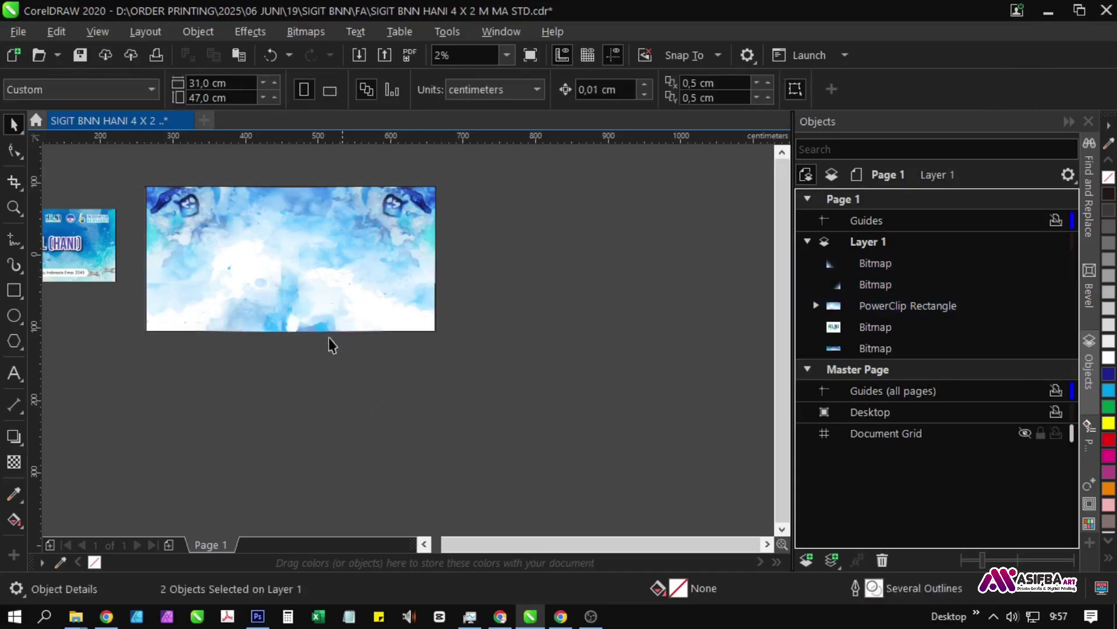
# Move both faded corner bitmaps apart from each other onto the empty workspace below and beside the frame.
pyautogui.moveTo(326, 330); pyautogui.dragTo(376, 356)
pyautogui.moveTo(360, 303); pyautogui.dragTo(369, 455)
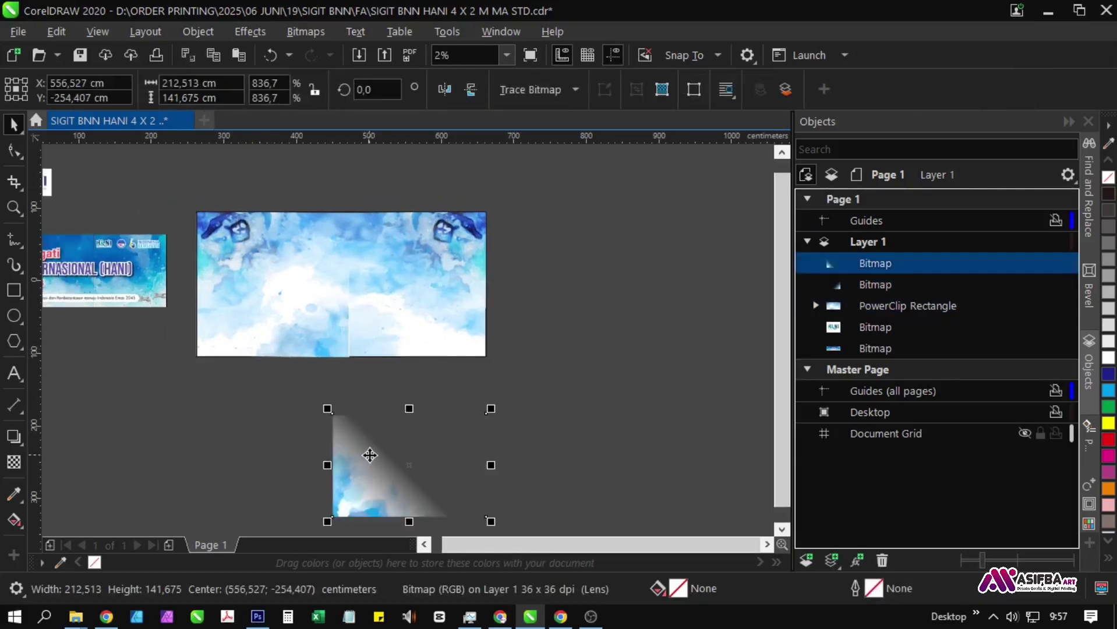
pyautogui.moveTo(303, 348); pyautogui.dragTo(451, 374)
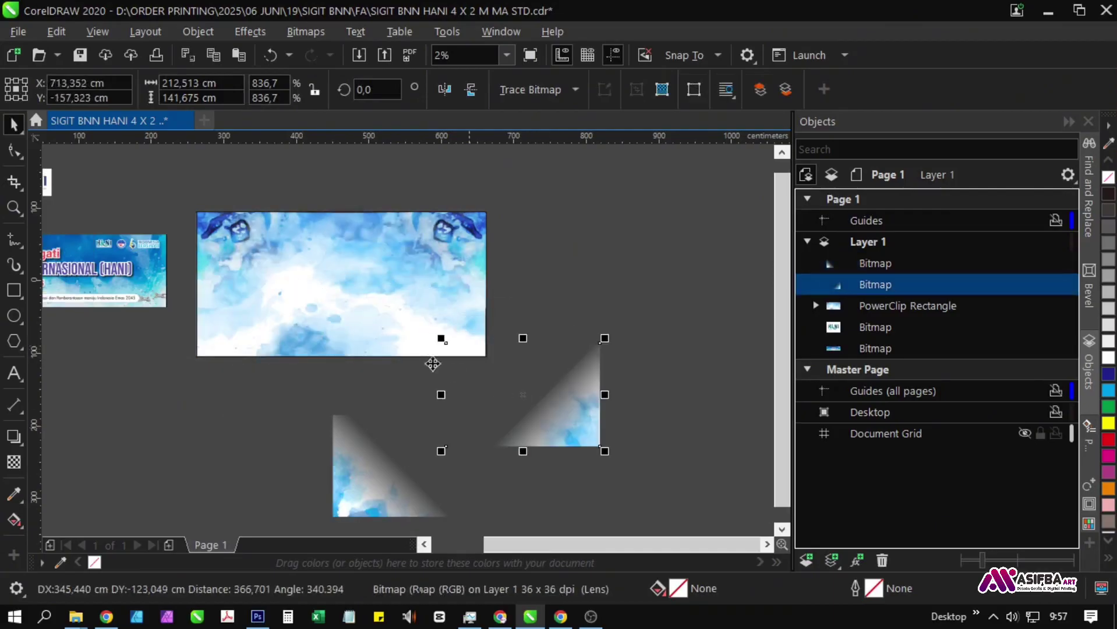
# Align the bitmap faded from its lower-right corner to the right and bottom edges of the background frame.
pyautogui.keyDown('shift'); pyautogui.click(337, 316); pyautogui.keyUp('shift')
pyautogui.press('r')
pyautogui.press('b')
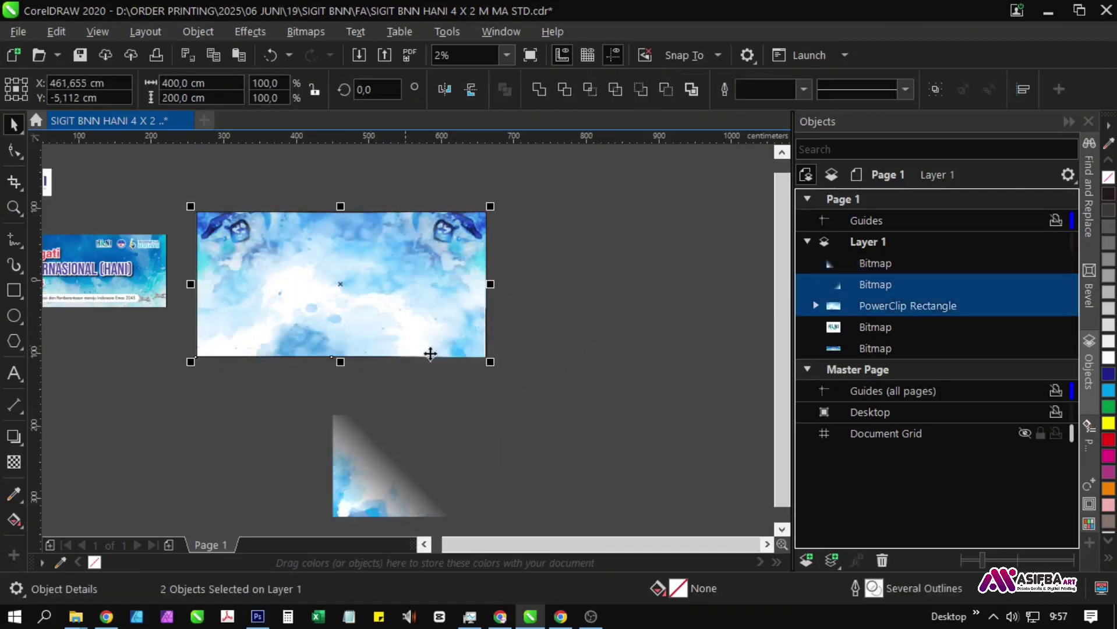
pyautogui.click(559, 414)
# Align the bitmap faded from its lower-left corner to the left and bottom edges of the background frame.
pyautogui.click(337, 477)
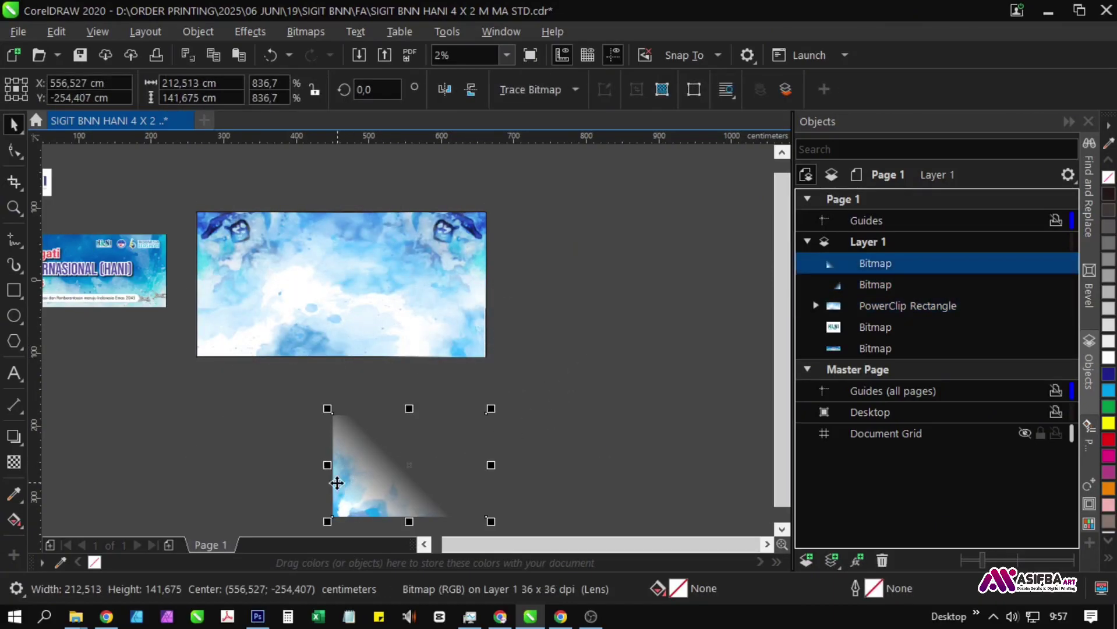
pyautogui.keyDown('shift'); pyautogui.click(266, 303); pyautogui.keyUp('shift')
pyautogui.press('l')
pyautogui.press('b')
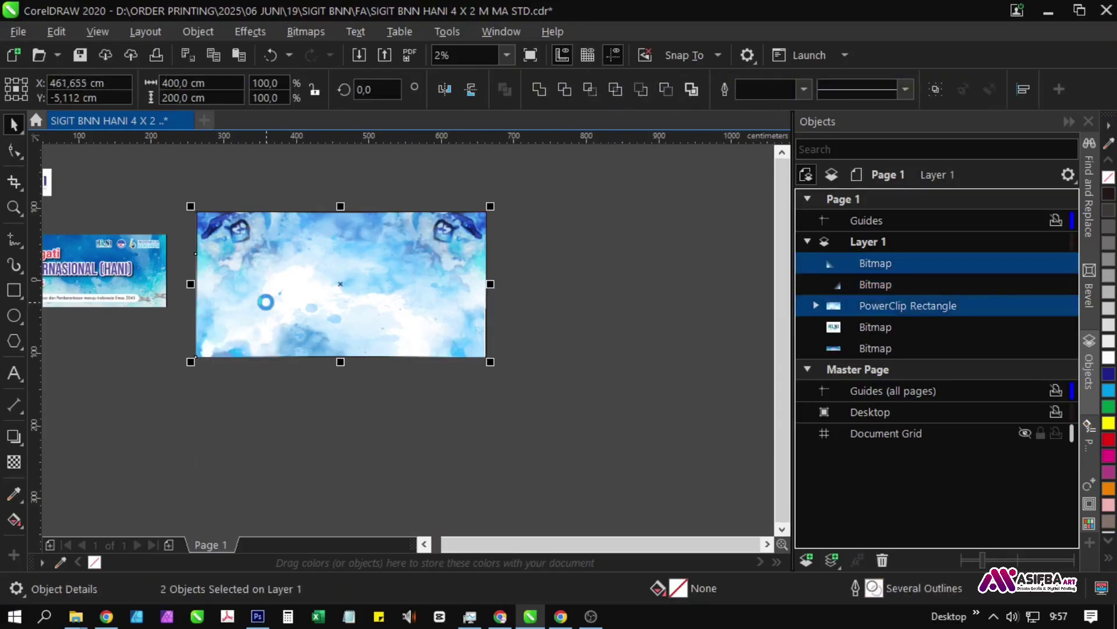
pyautogui.press('Escape')
# PowerClip both lower-corner bitmaps together inside the background frame.
pyautogui.click(223, 329)
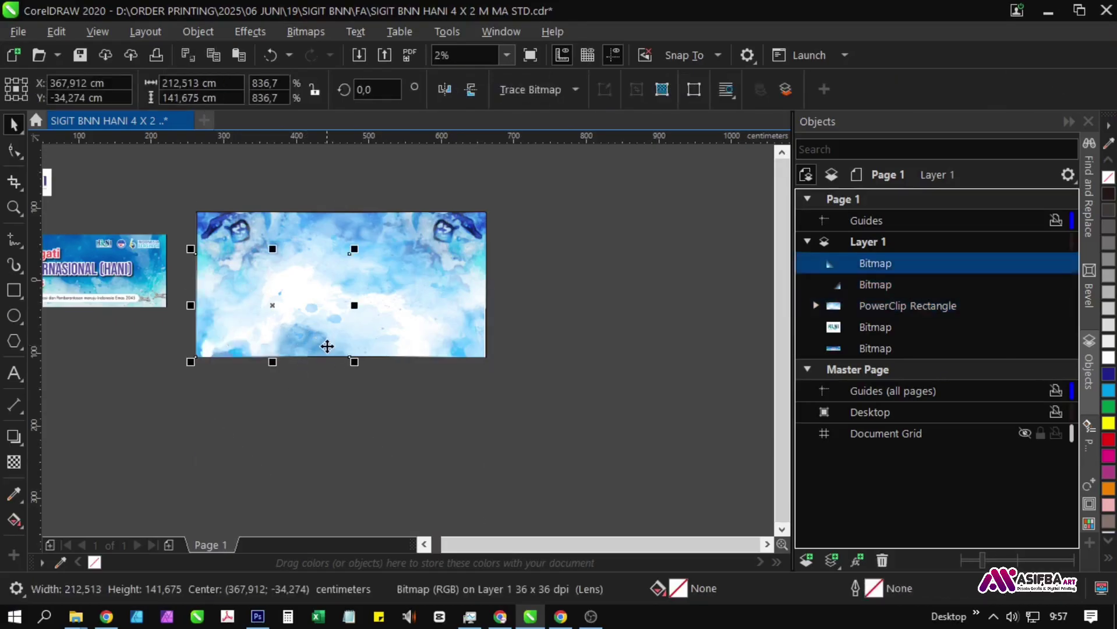
pyautogui.hscroll(-3, 327, 346)
pyautogui.keyDown('shift'); pyautogui.click(539, 334); pyautogui.keyUp('shift')
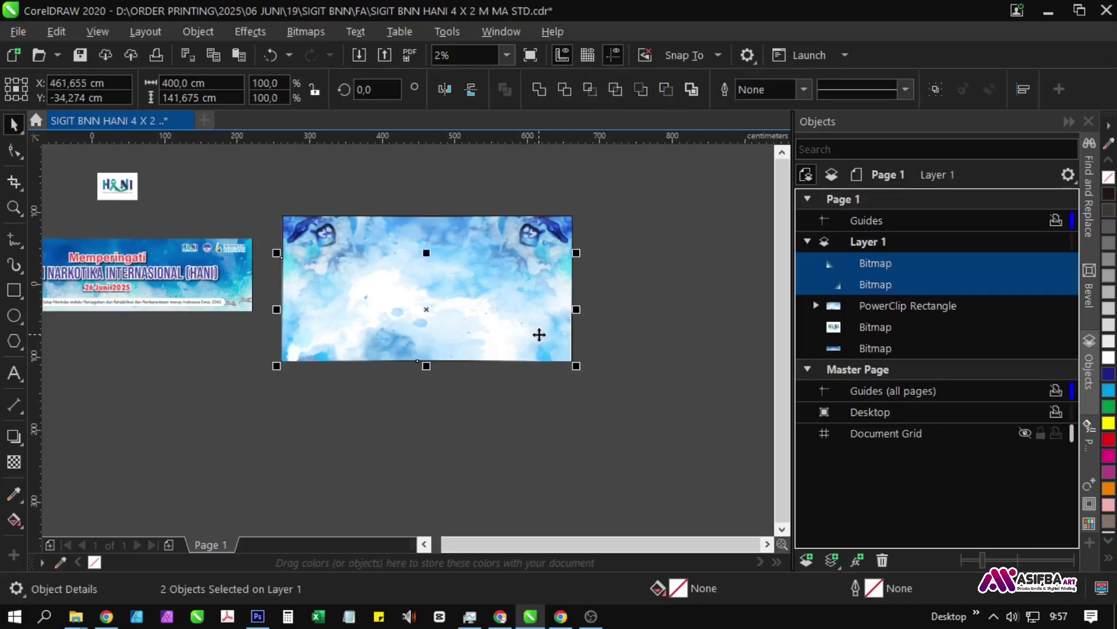
pyautogui.rightClick(538, 334)
pyautogui.click(576, 343)
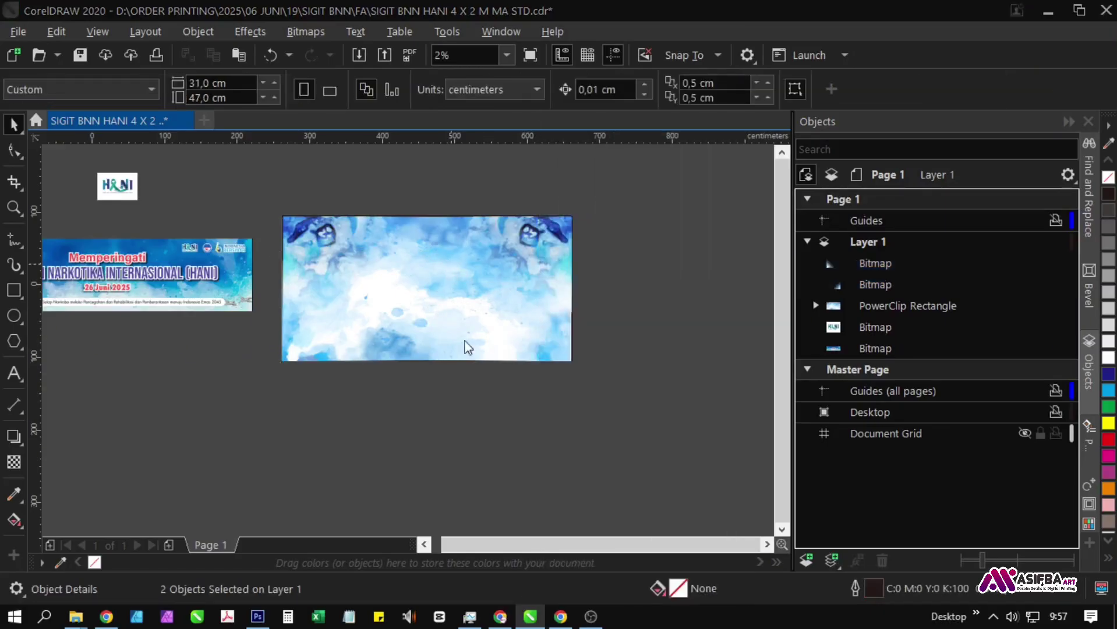
pyautogui.click(515, 339)
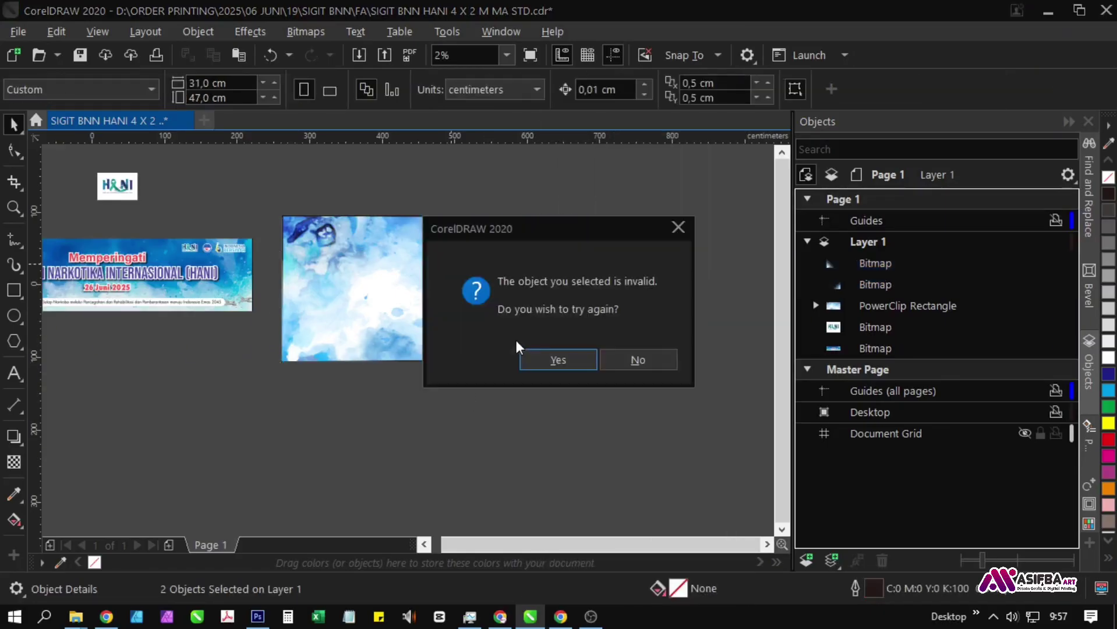
pyautogui.click(568, 359)
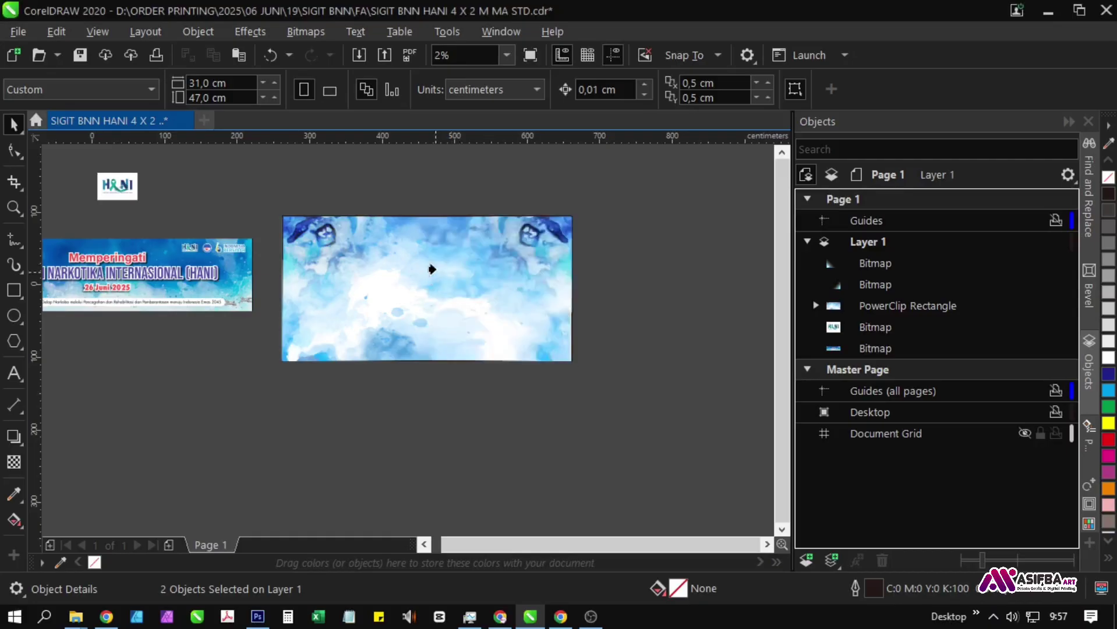
pyautogui.click(431, 227)
pyautogui.click(489, 367)
# Open the background frame's PowerClip contents for editing and select the full-size cloud bitmap at the bottom of the stack.
pyautogui.click(496, 348)
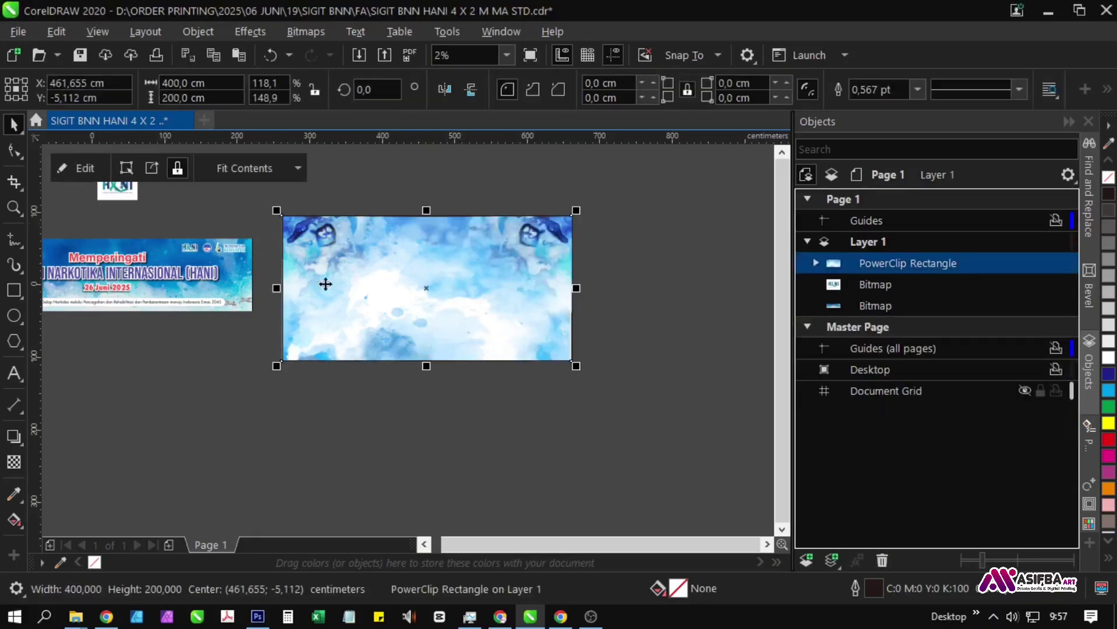
pyautogui.click(87, 166)
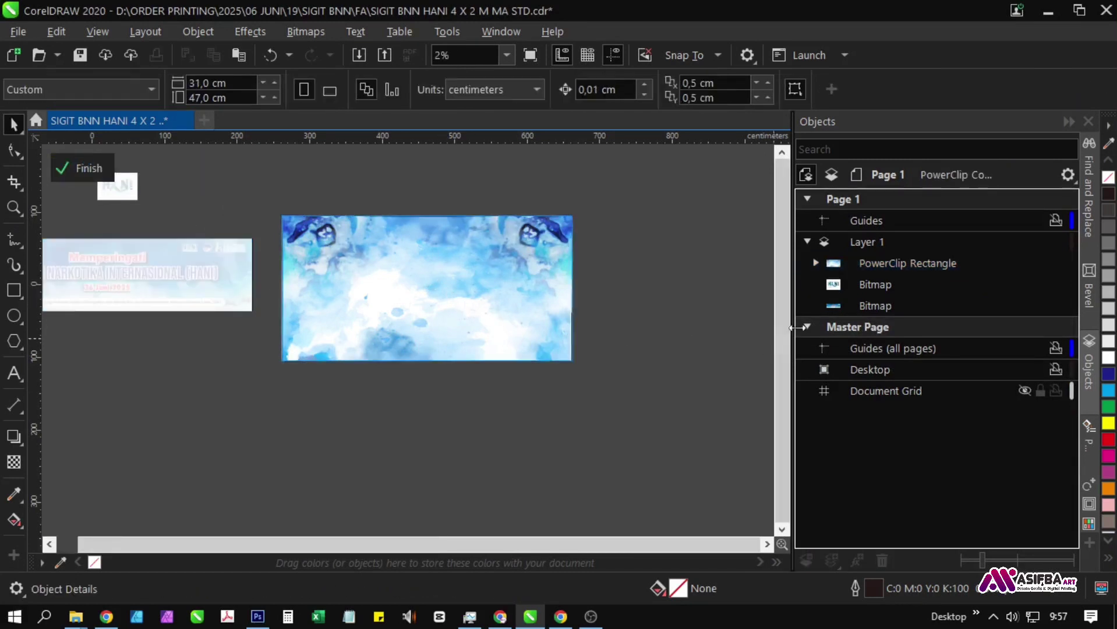
pyautogui.click(873, 300)
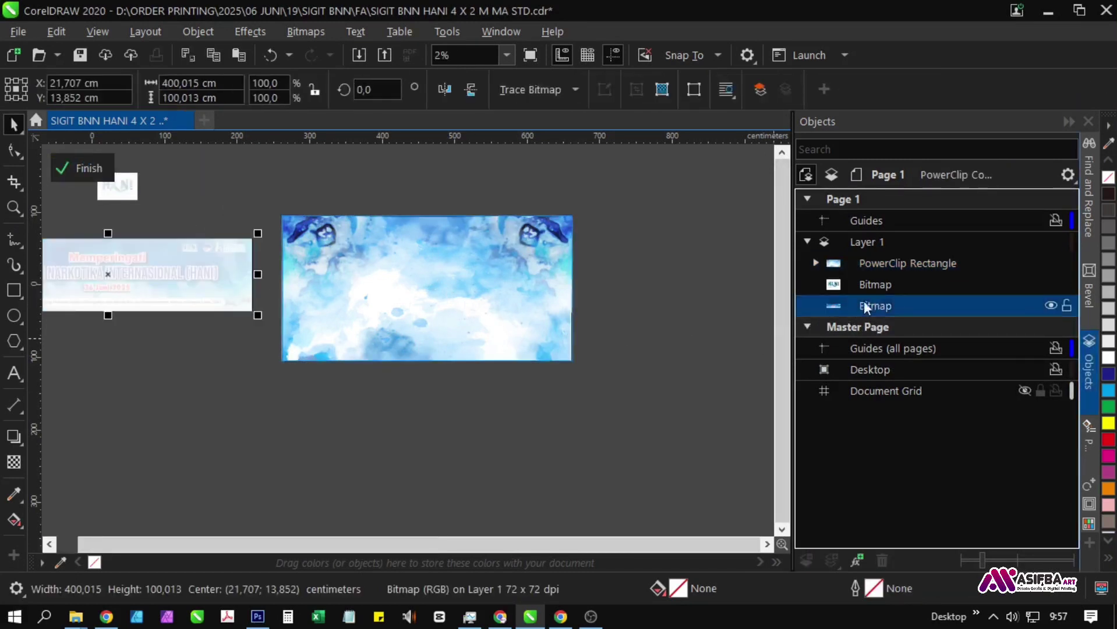
pyautogui.click(670, 357)
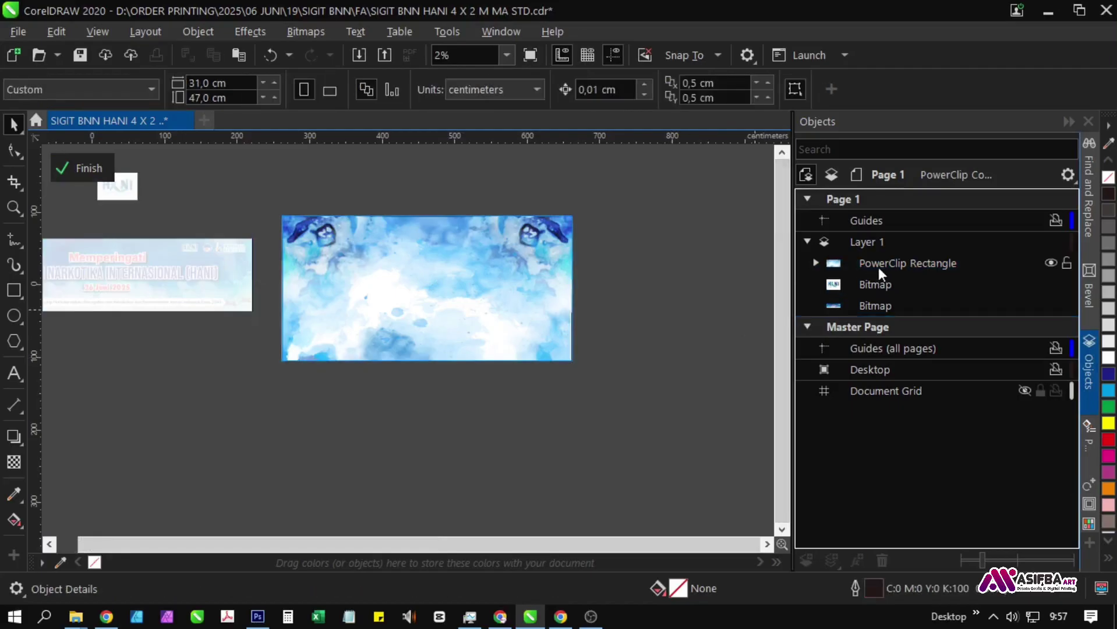
pyautogui.click(816, 262)
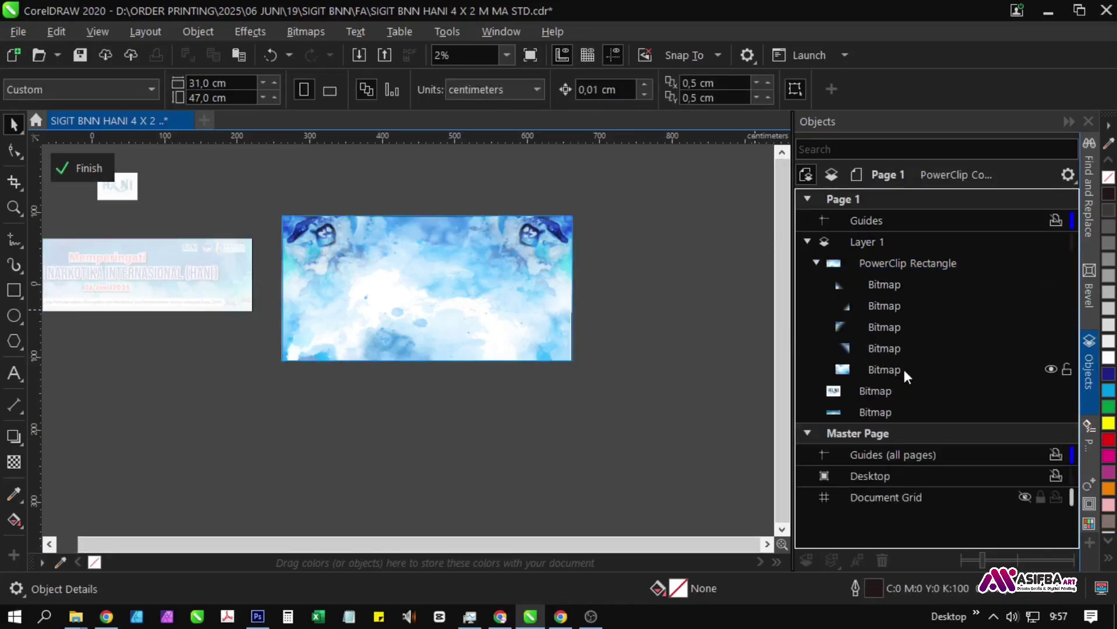
pyautogui.click(906, 366)
pyautogui.moveTo(383, 340); pyautogui.dragTo(392, 399)
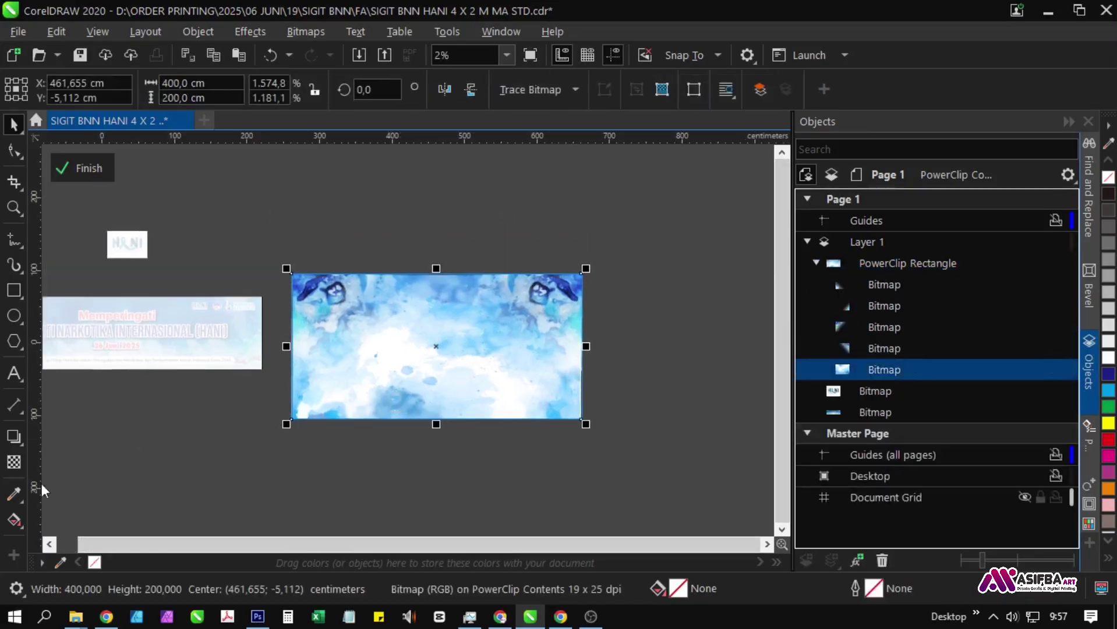
# Apply a vertical linear transparency fading the full-size cloud bitmap downward, and finish editing the PowerClip contents.
pyautogui.click(14, 466)
pyautogui.moveTo(436, 274); pyautogui.dragTo(436, 482)
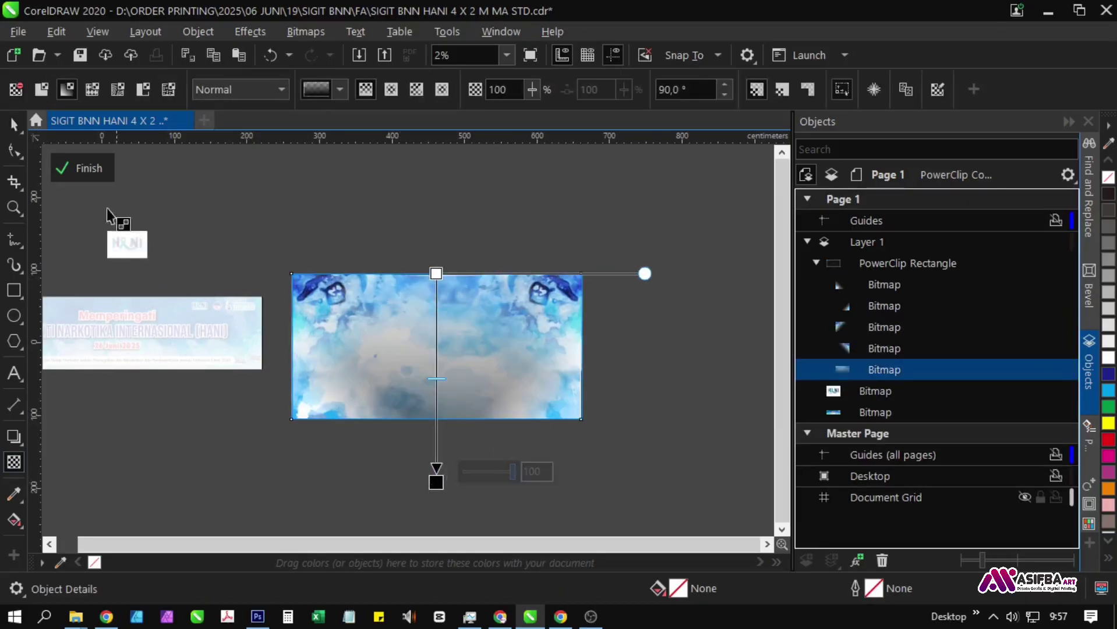
pyautogui.click(88, 170)
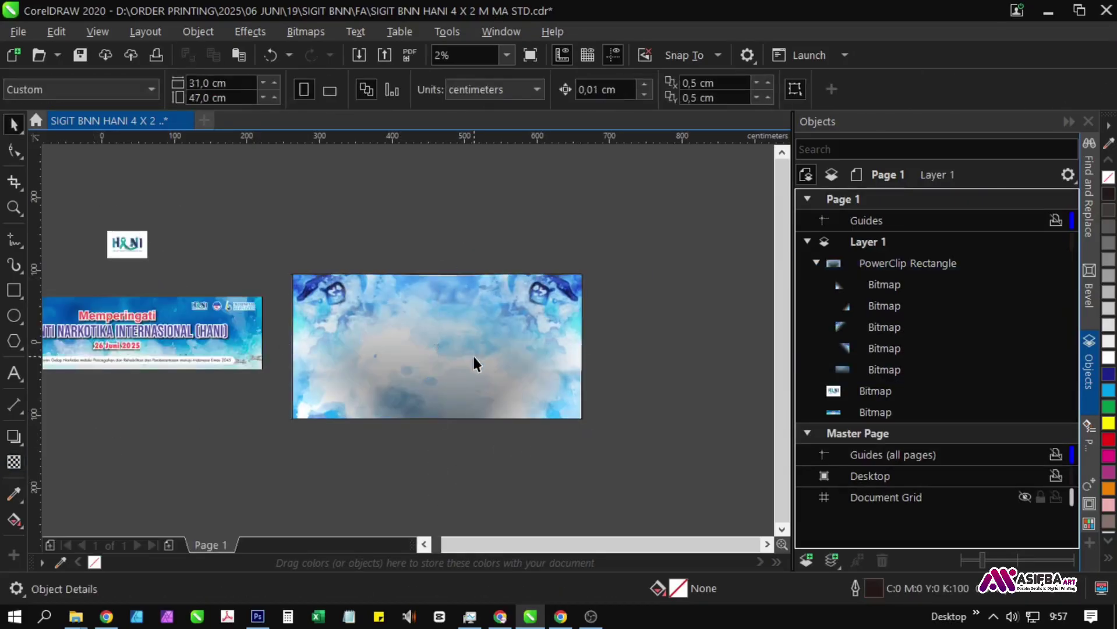
# Fill the background PowerClip frame with cyan (C:100 M:0 Y:0 K:0).
pyautogui.click(1108, 389)
pyautogui.moveTo(380, 443); pyautogui.dragTo(458, 422)
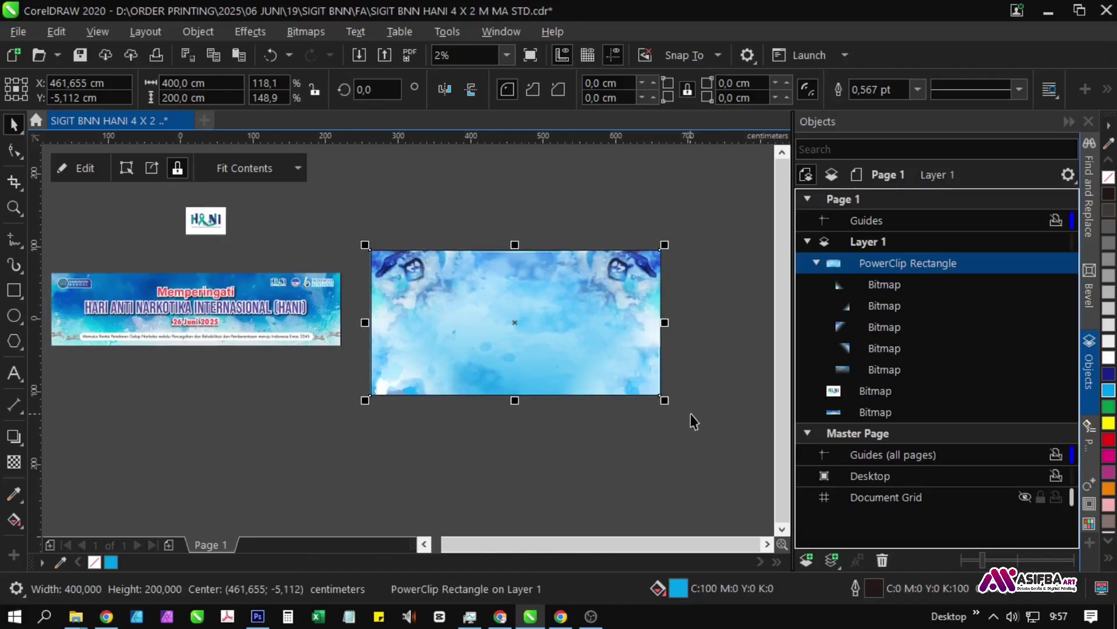
pyautogui.moveTo(698, 419); pyautogui.dragTo(573, 407)
# Remove the transparency from the cloud bitmap at the bottom of the PowerClip stack and save the document.
pyautogui.click(884, 375)
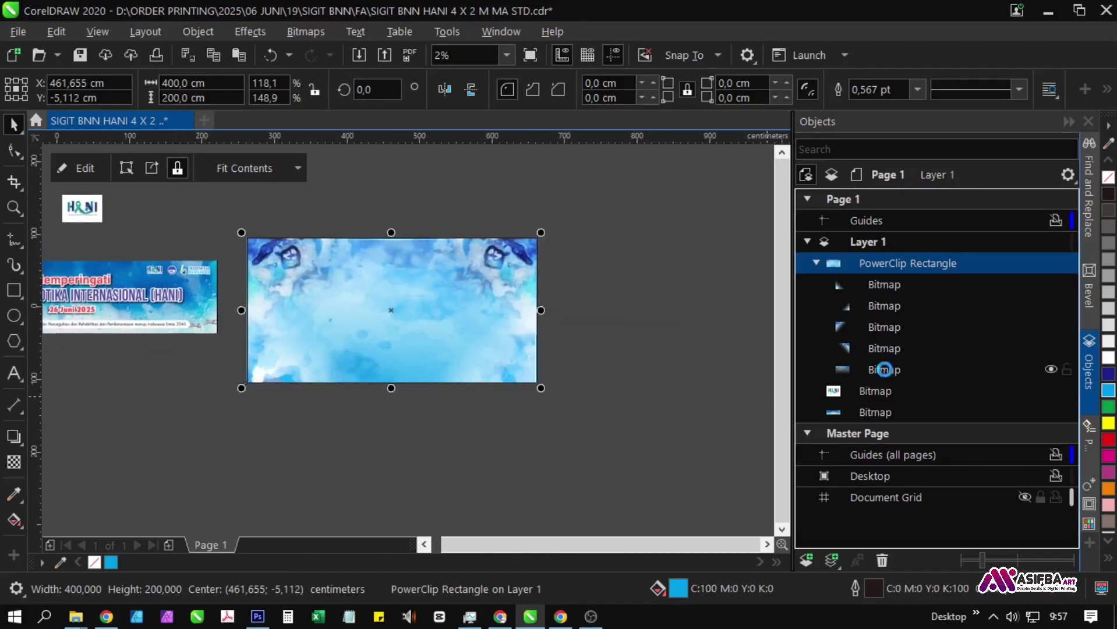
pyautogui.click(13, 461)
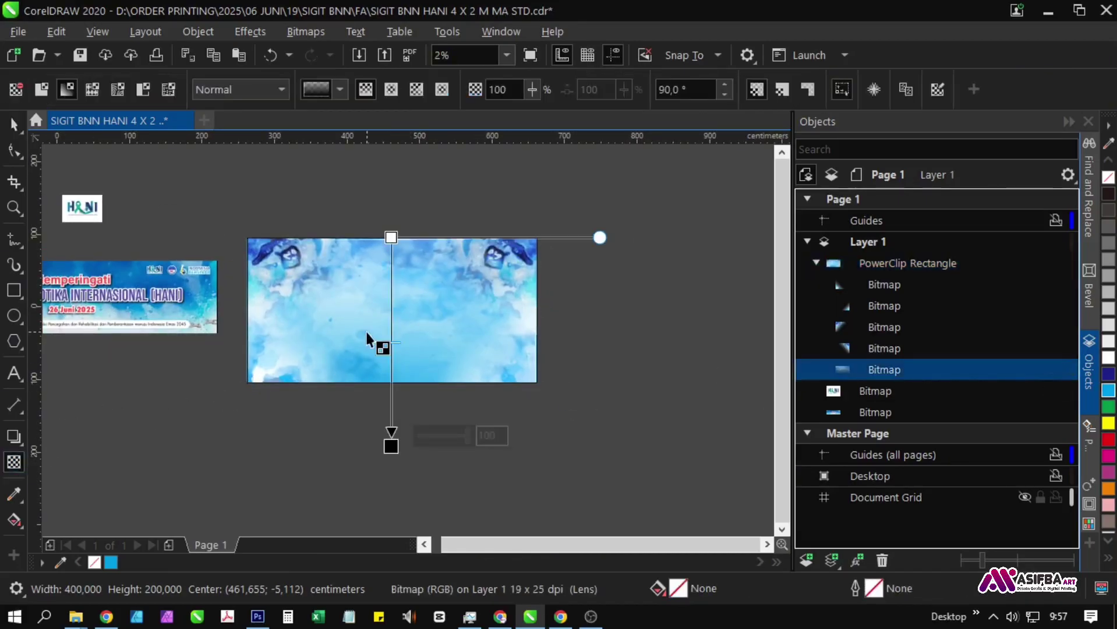
pyautogui.click(16, 89)
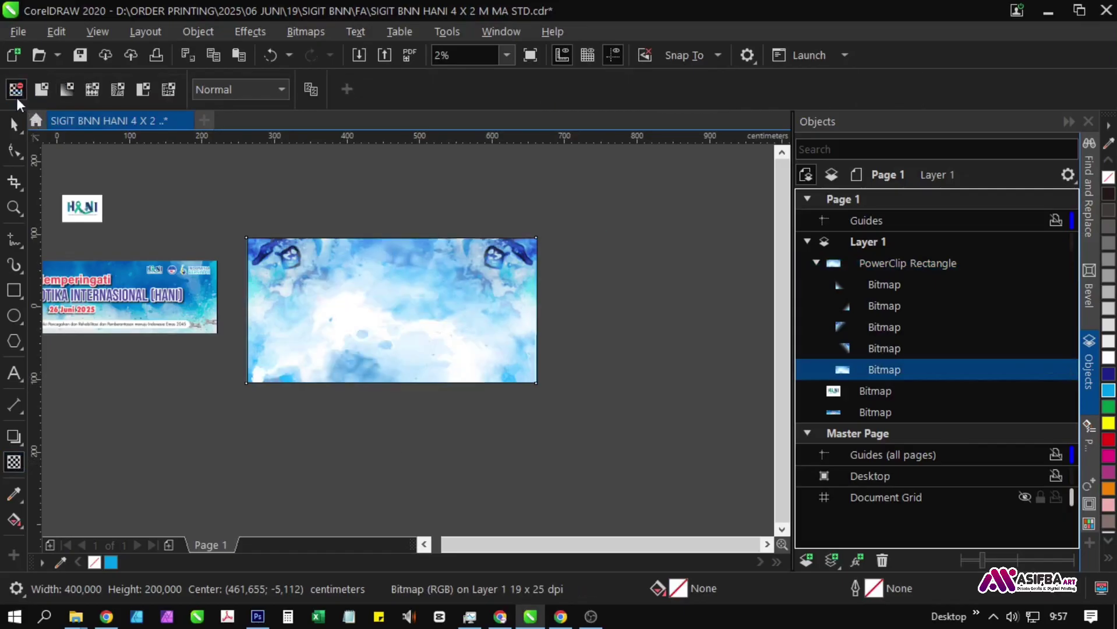
pyautogui.press('space')
pyautogui.click(559, 321)
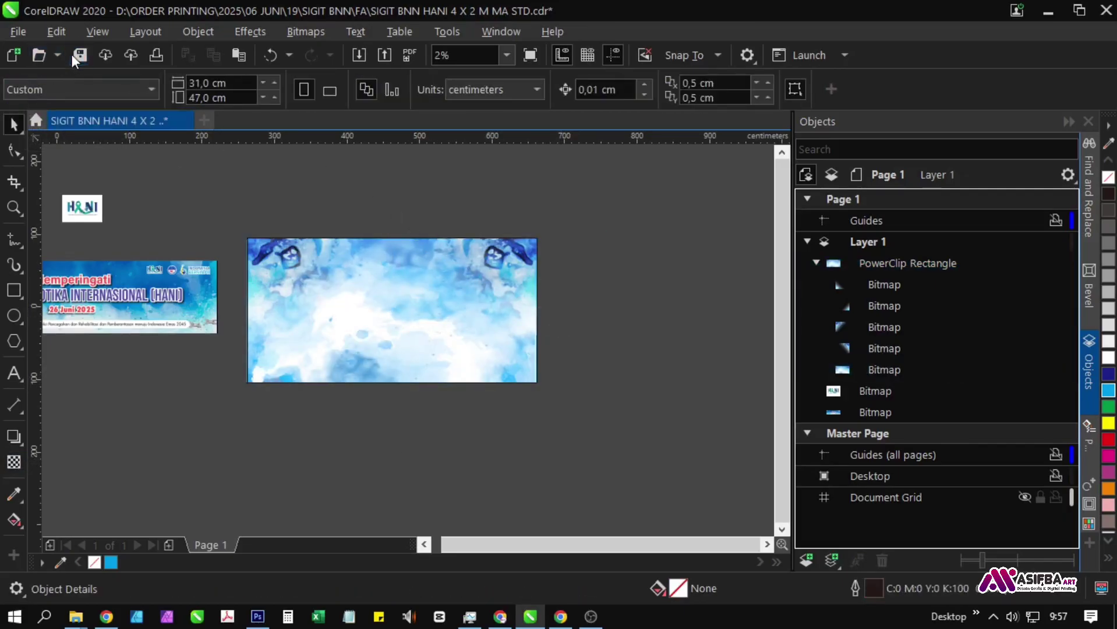
pyautogui.hotkey('ctrl', 's')
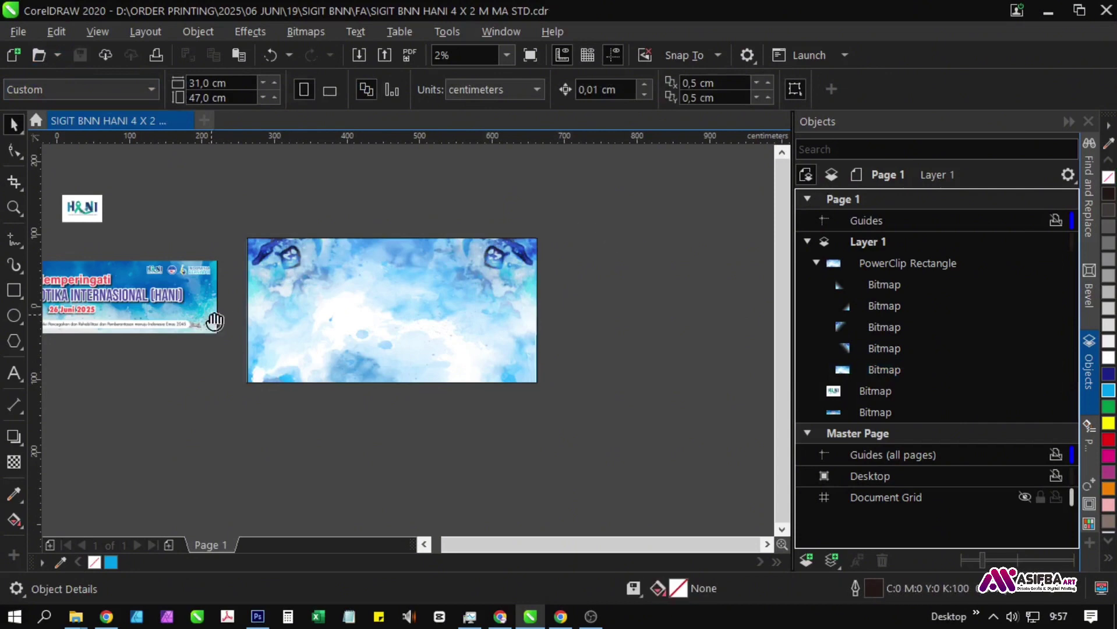
# Add the artistic text "HARI ANTI NARKOTIKA INTERNASIONAL (HANI)" to the upper part of the background and enlarge it to about 354 cm wide.
pyautogui.moveTo(214, 319); pyautogui.dragTo(398, 323)
pyautogui.scroll(1, 197, 329)
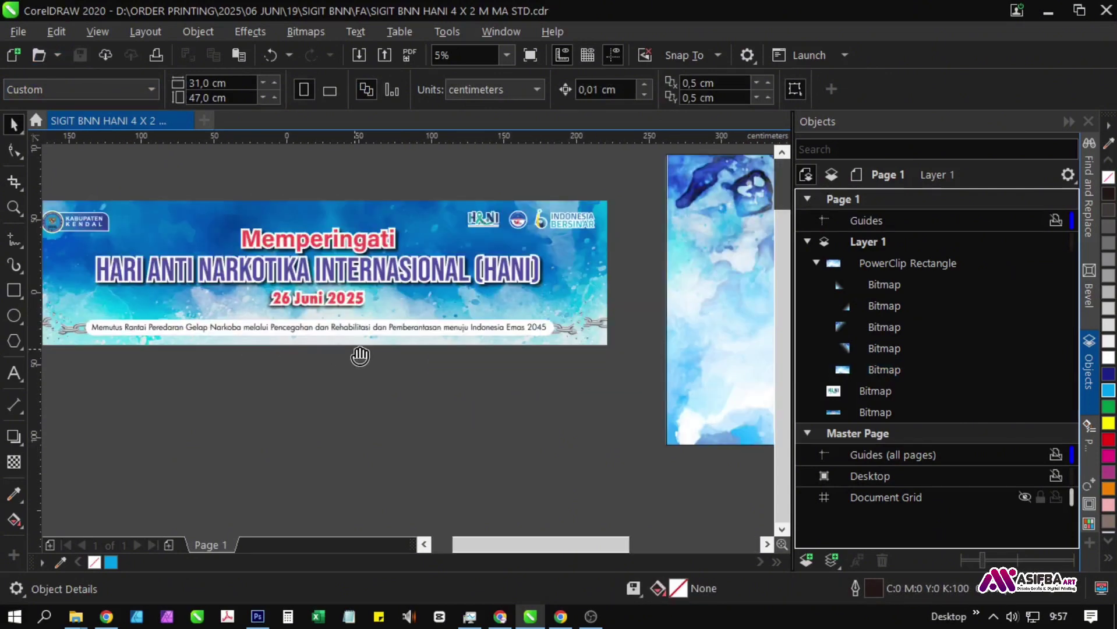
pyautogui.scroll(-1, 259, 361)
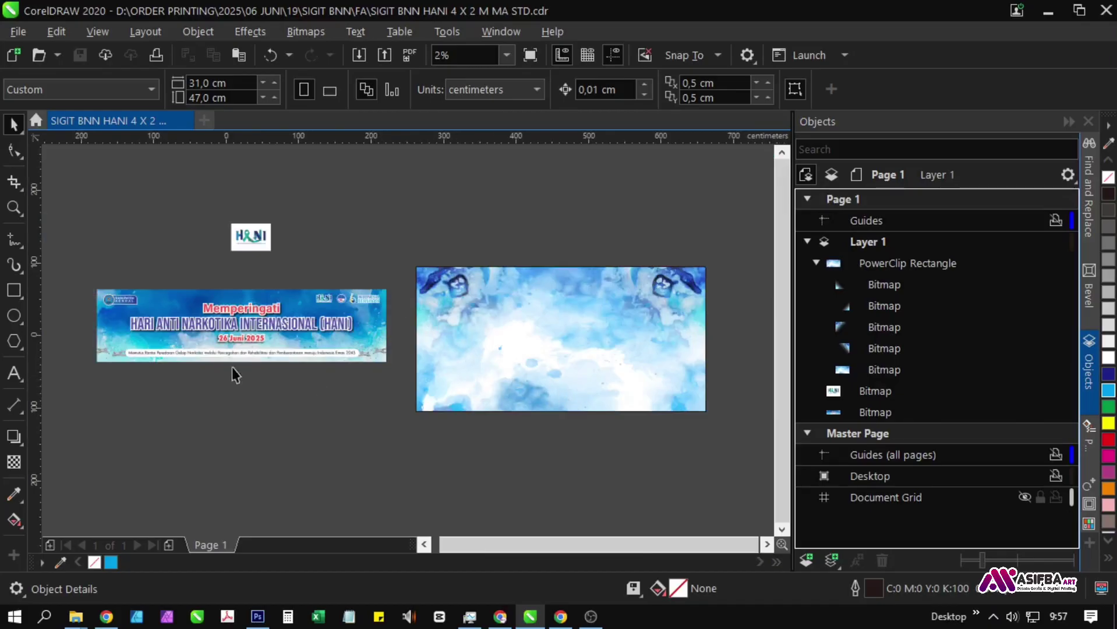
pyautogui.scroll(1, 232, 371)
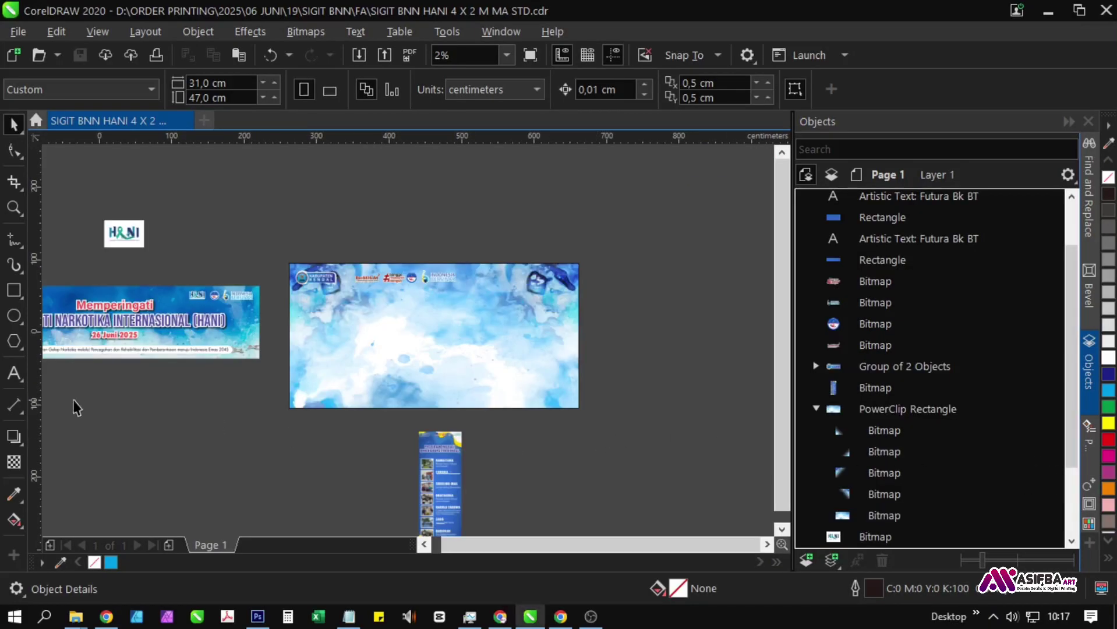
pyautogui.click(12, 374)
pyautogui.click(315, 325)
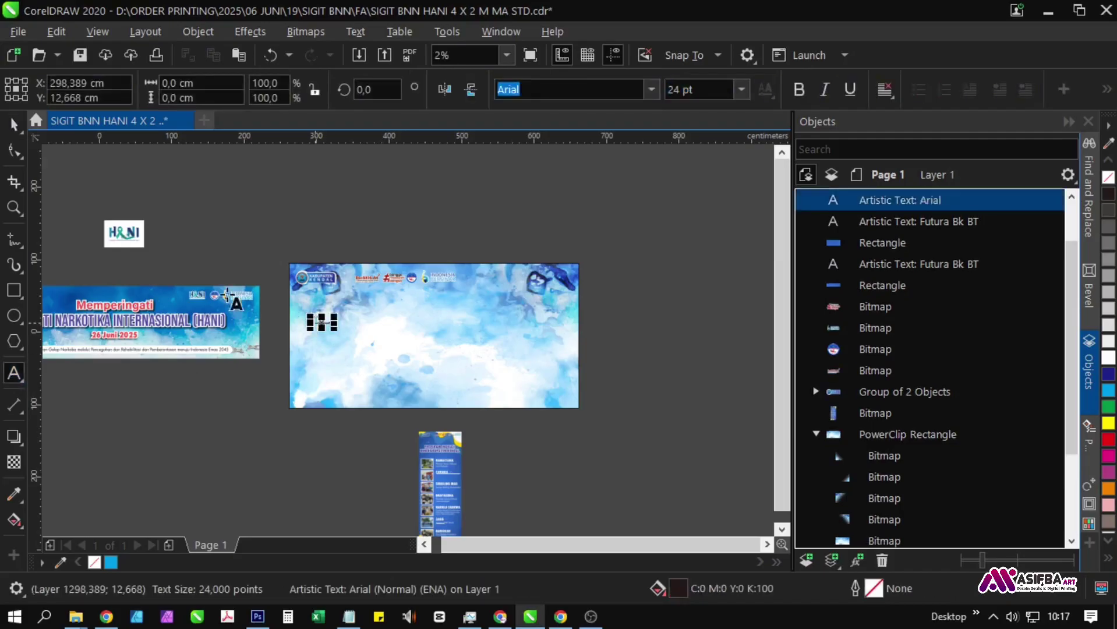
pyautogui.click(14, 126)
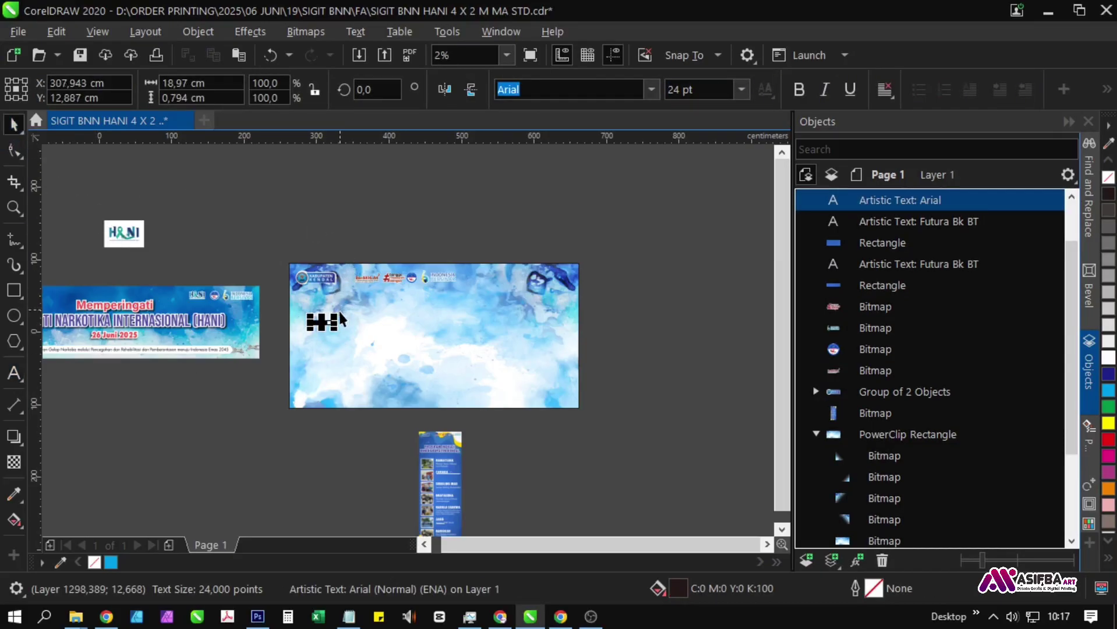
pyautogui.moveTo(341, 312); pyautogui.dragTo(583, 252)
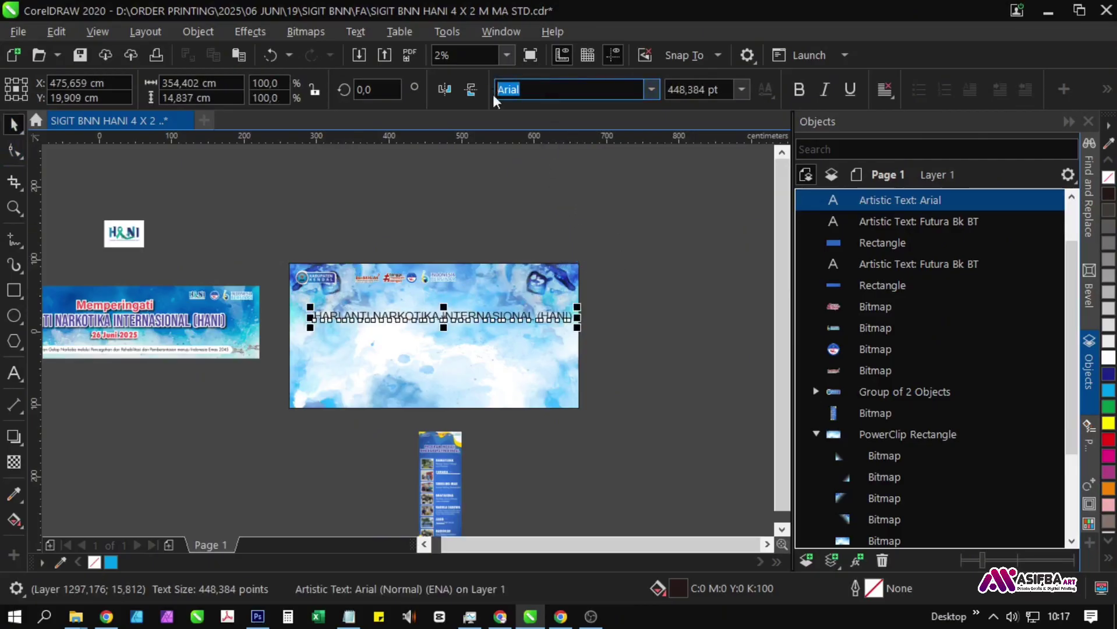
# Change the headline font to Impact and enlarge the text proportionally to about 359 cm wide.
pyautogui.write('Impact')
pyautogui.press('Return')
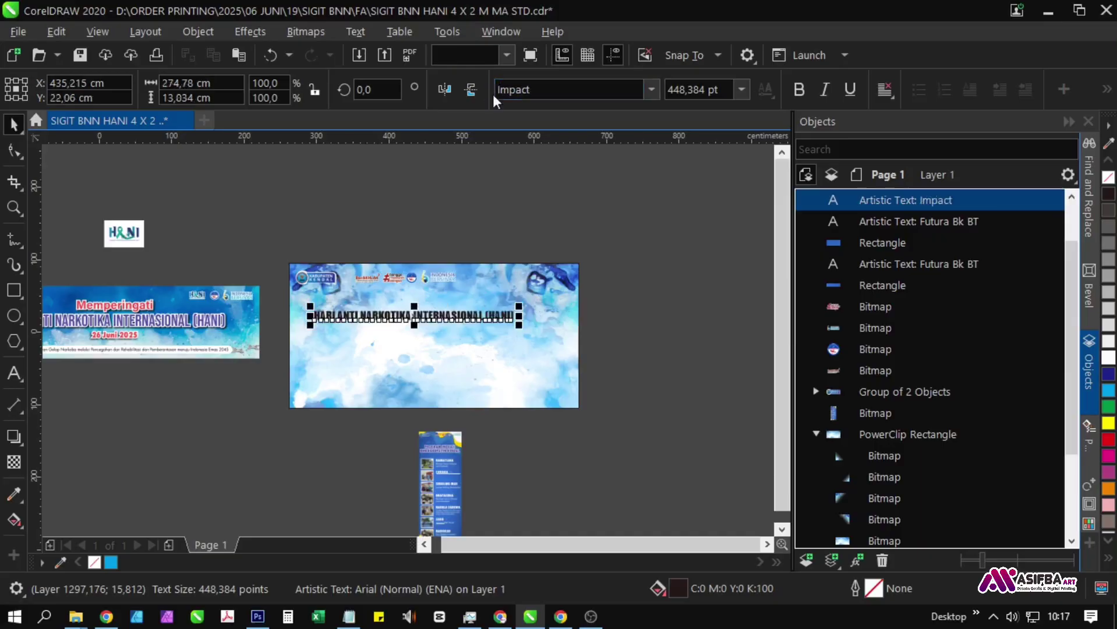
pyautogui.scroll(2, 526, 341)
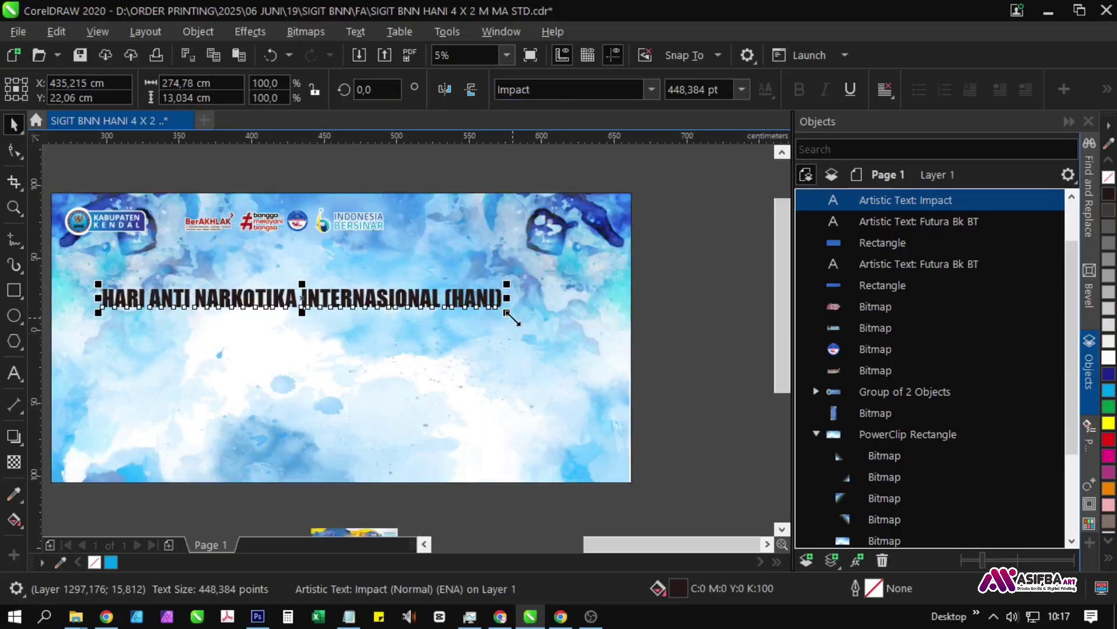
pyautogui.moveTo(509, 316); pyautogui.dragTo(631, 402)
# Centre the headline horizontally on the background frame.
pyautogui.keyDown('shift'); pyautogui.click(489, 409); pyautogui.keyUp('shift')
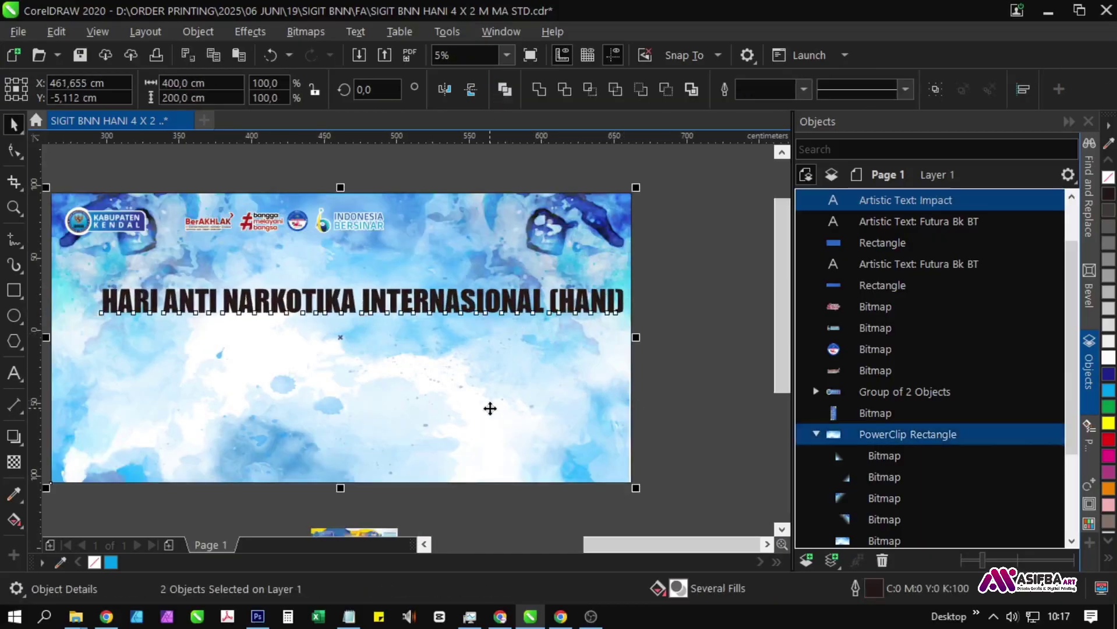
pyautogui.moveTo(490, 409); pyautogui.dragTo(483, 331)
pyautogui.scroll(-1, 483, 332)
pyautogui.press('c')
pyautogui.click(615, 348)
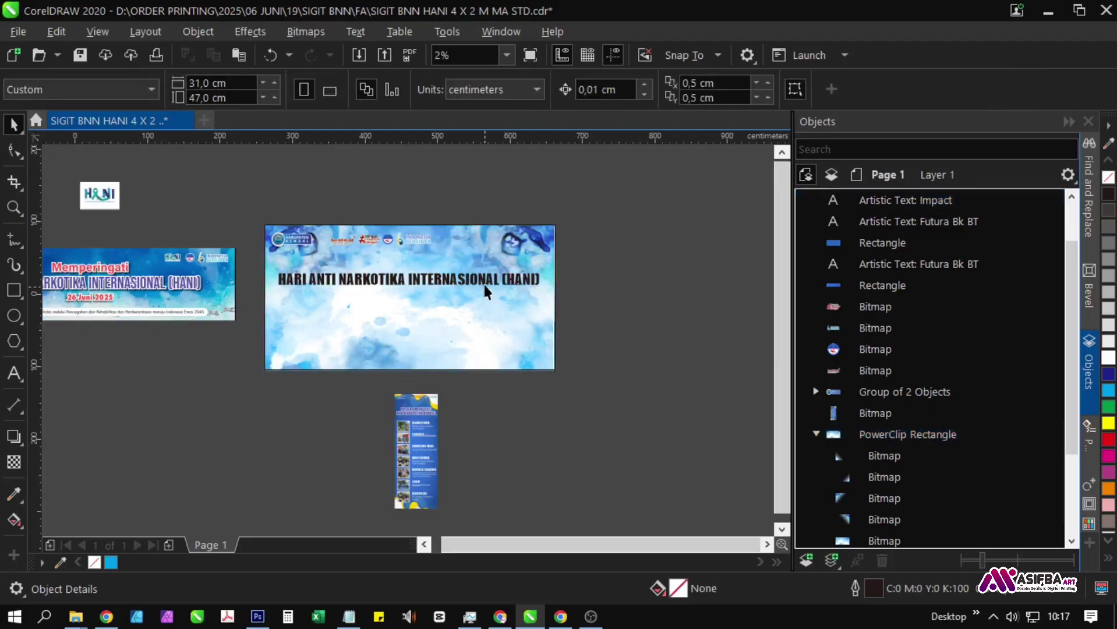
# Give the headline a dark blue fill (C:100 M:100 Y:0 K:0) and a white outline.
pyautogui.click(486, 280)
pyautogui.scroll(1, 485, 280)
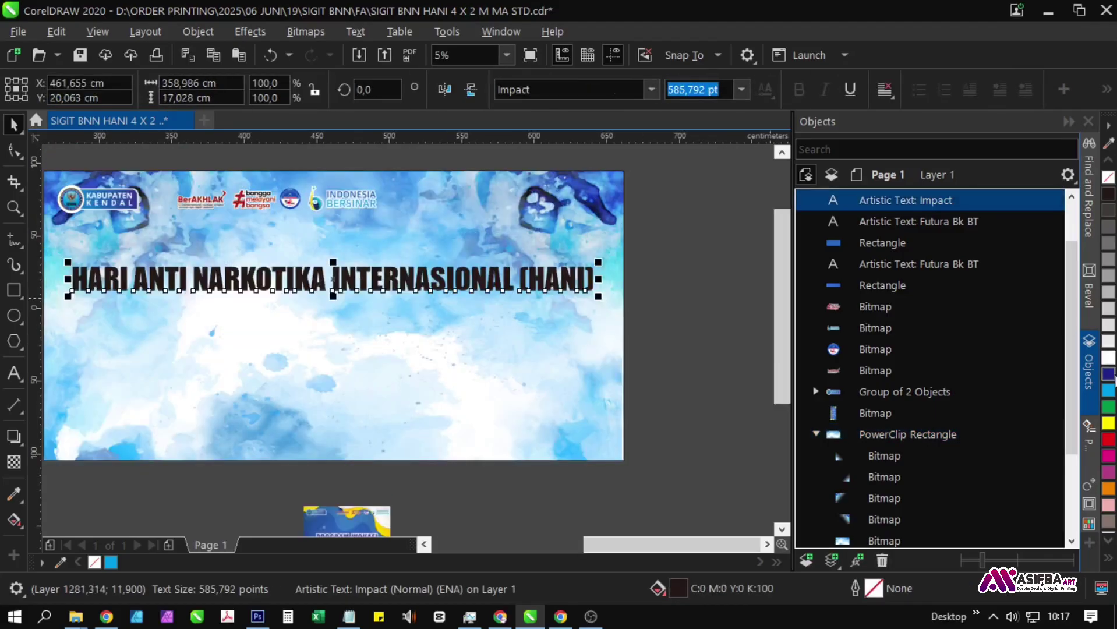
pyautogui.click(1108, 374)
pyautogui.rightClick(1108, 356)
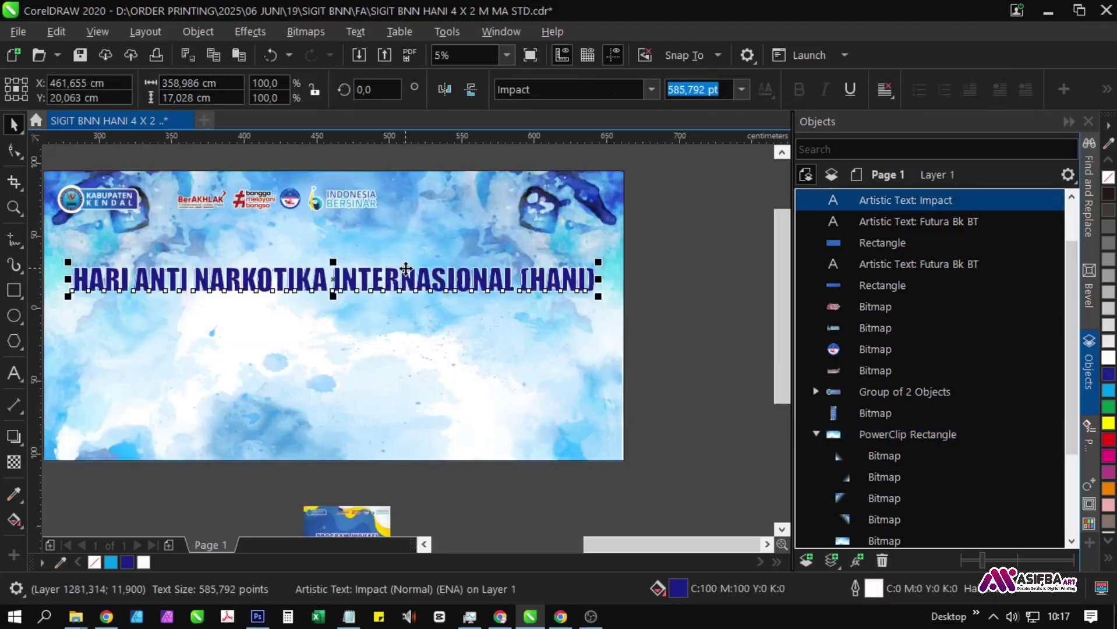
# Give the headline's outline round corners, place it behind the fill, scale it with the object, and set its width to 70 points.
pyautogui.press('F12')
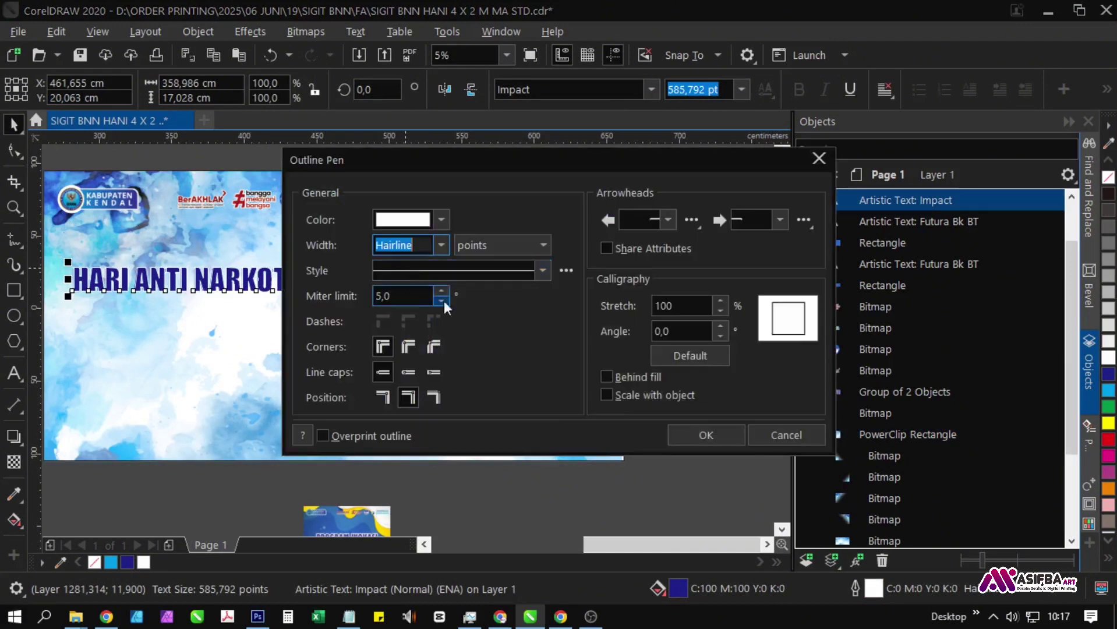
pyautogui.click(631, 394)
pyautogui.click(625, 378)
pyautogui.click(415, 347)
pyautogui.click(441, 245)
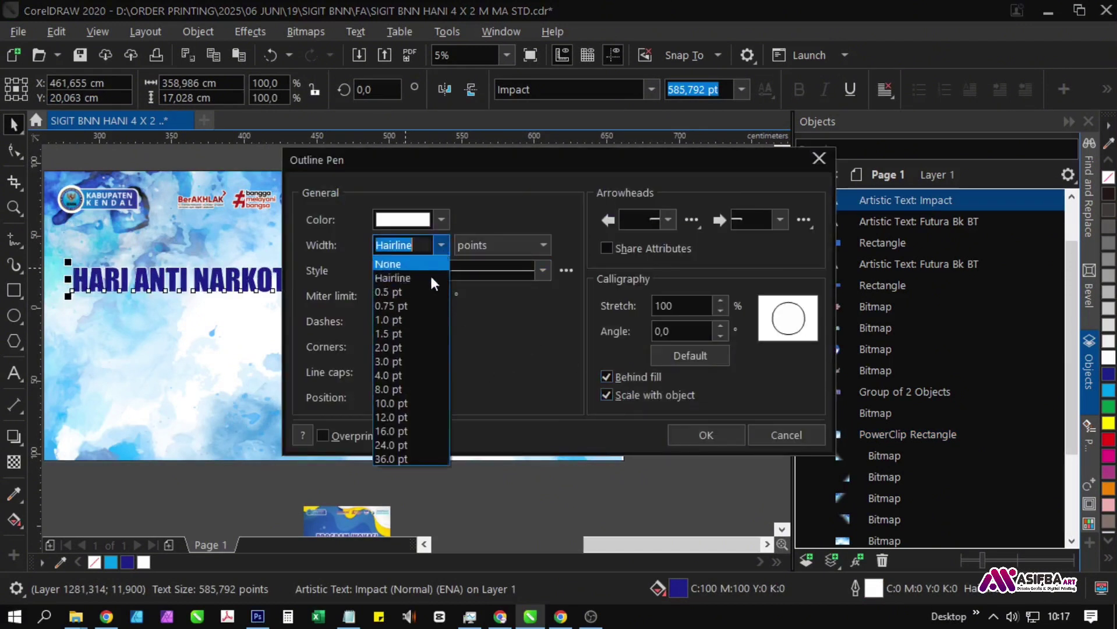
pyautogui.click(407, 430)
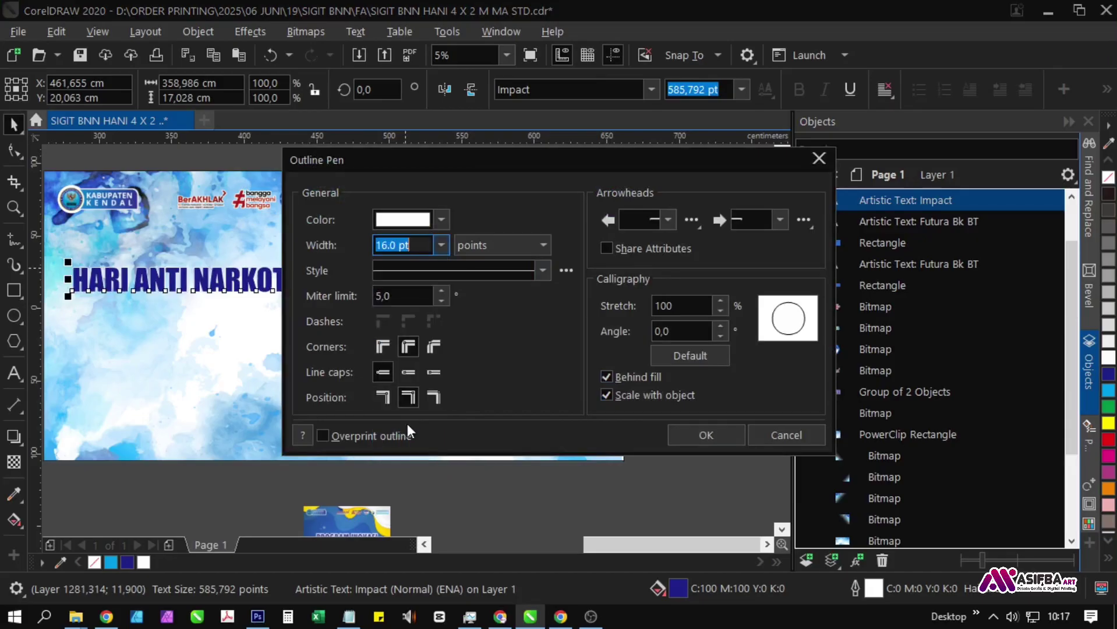
pyautogui.click(440, 245)
pyautogui.click(416, 461)
pyautogui.press('Return')
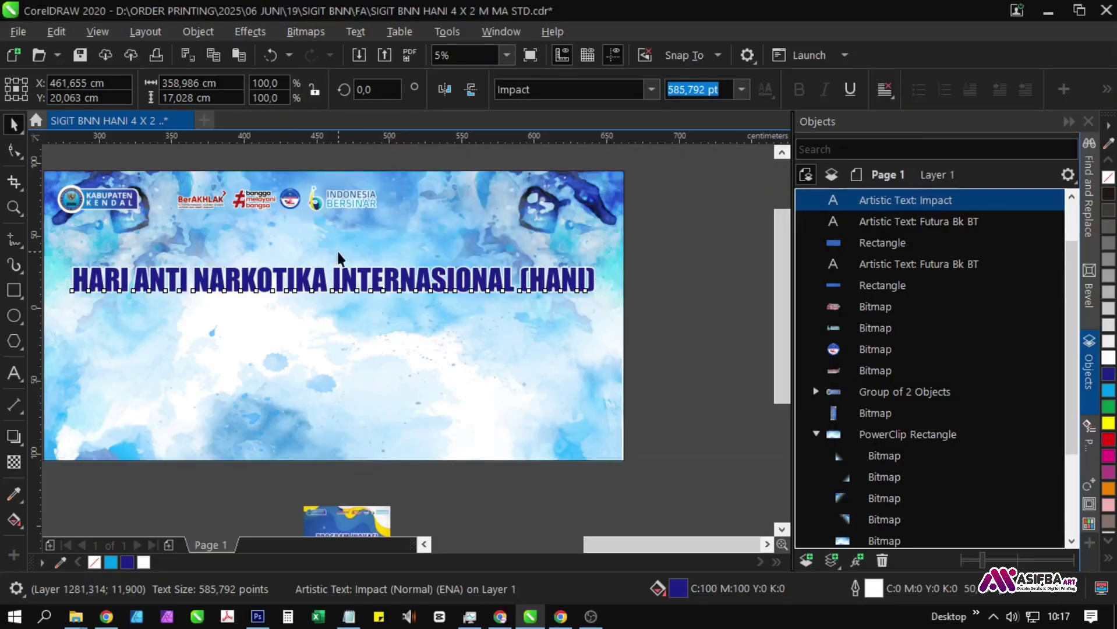
pyautogui.press('F12')
pyautogui.press('Return')
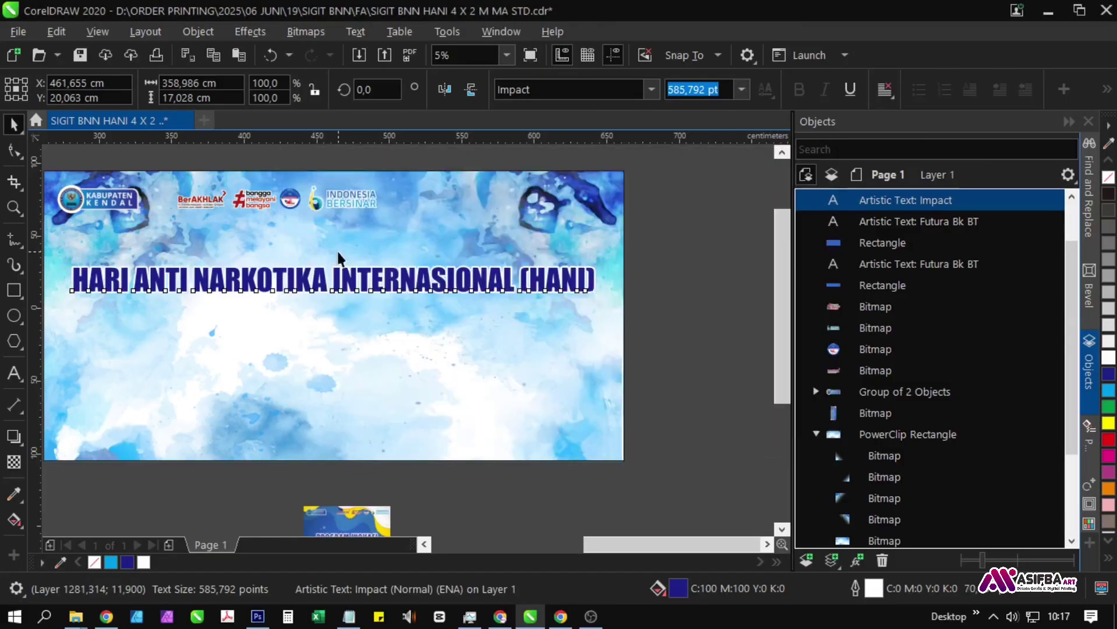
# Switch to the Notepad file with the banner wording and copy the date line "26 Juni 20225".
pyautogui.scroll(-1, 478, 352)
pyautogui.click(577, 377)
pyautogui.moveTo(485, 393); pyautogui.dragTo(574, 378)
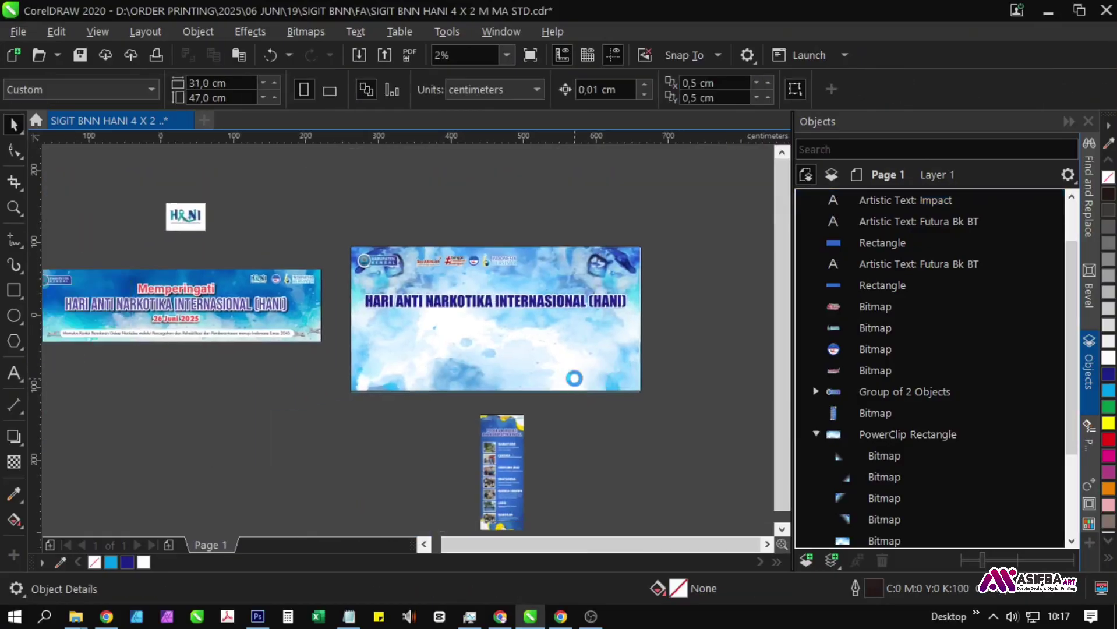
pyautogui.scroll(1, 520, 355)
pyautogui.hotkey('alt', 'Tab')
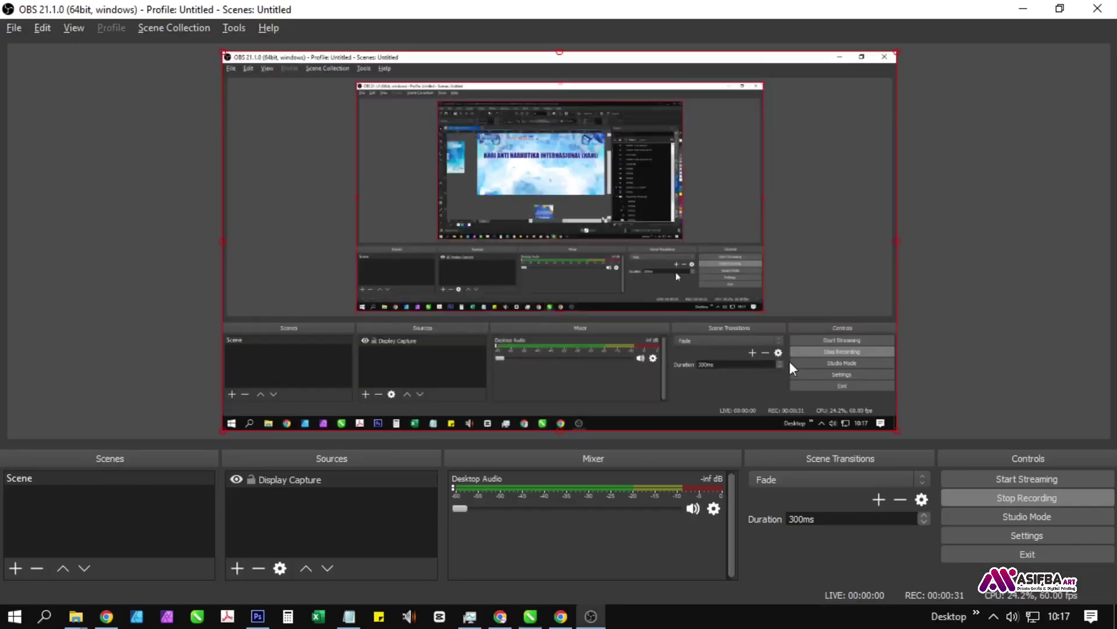
pyautogui.hotkey('alt', 'Tab')
pyautogui.hotkey('alt', 'Tab')
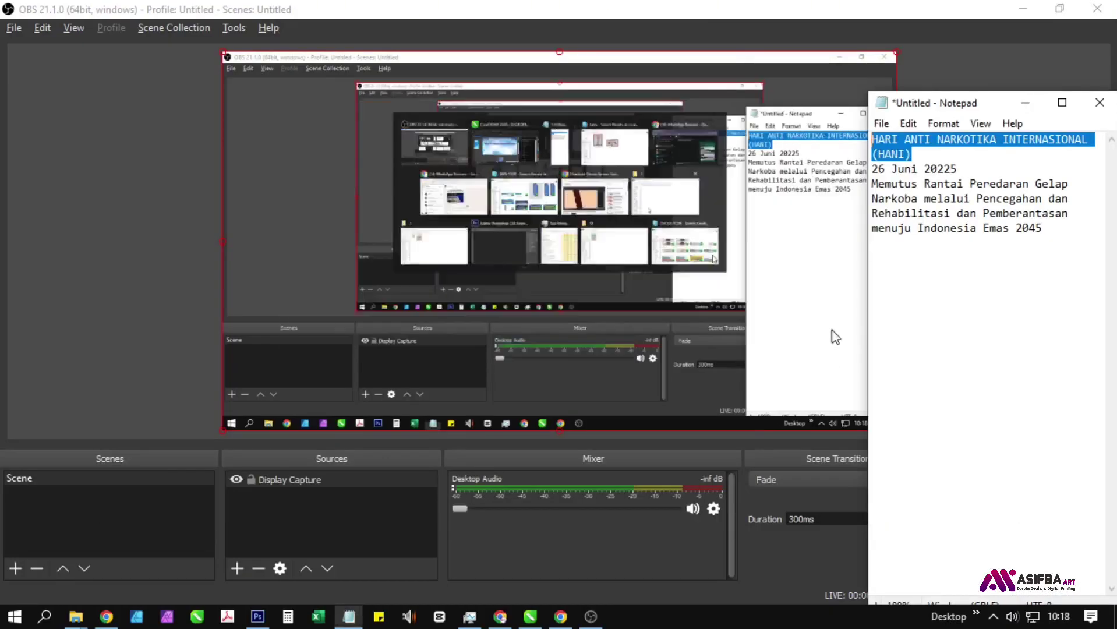
pyautogui.moveTo(962, 170); pyautogui.dragTo(850, 172)
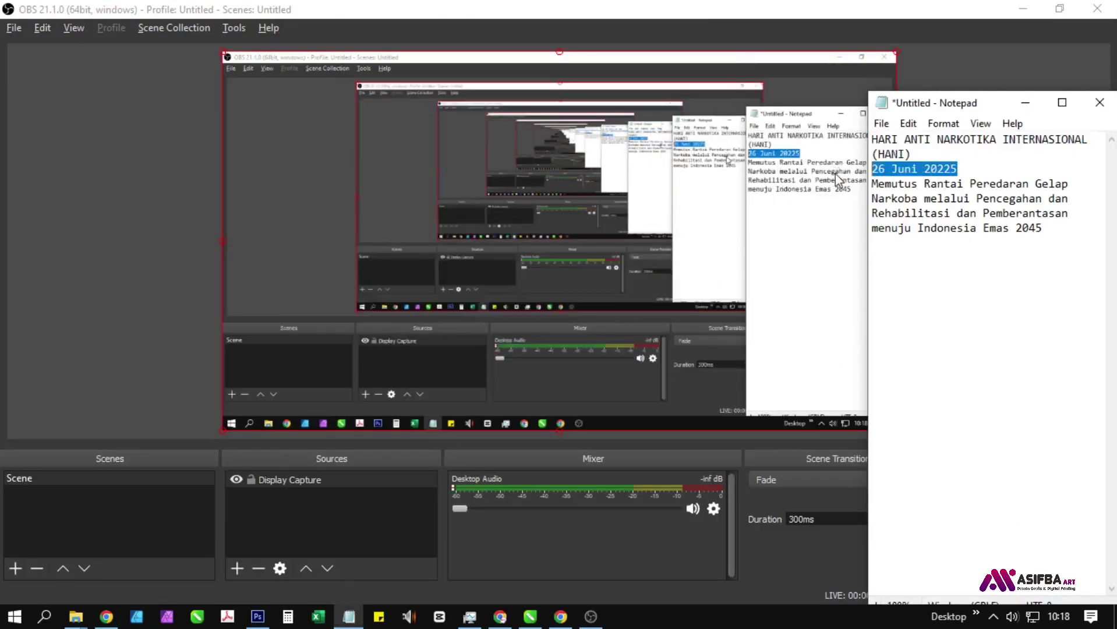
# Switch back to CorelDRAW, duplicate the headline just below itself, and replace the copy's text with "26 Juni 20225".
pyautogui.hotkey('alt', 'Tab')
pyautogui.hotkey('alt', 'Tab')
pyautogui.hotkey('ctrl', 'v')
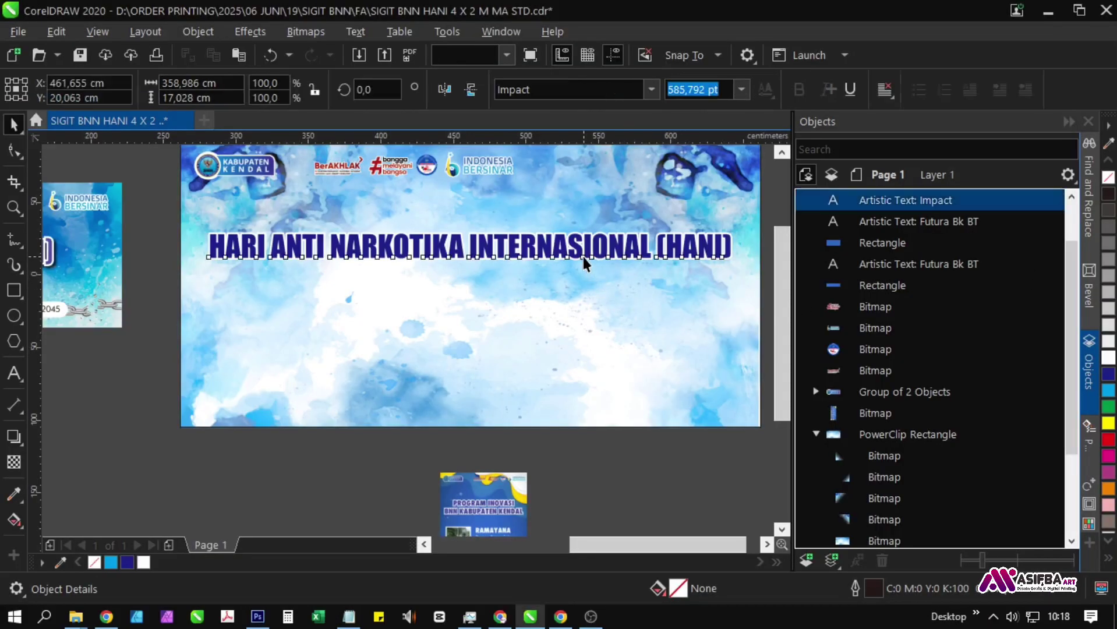
pyautogui.doubleClick(580, 296)
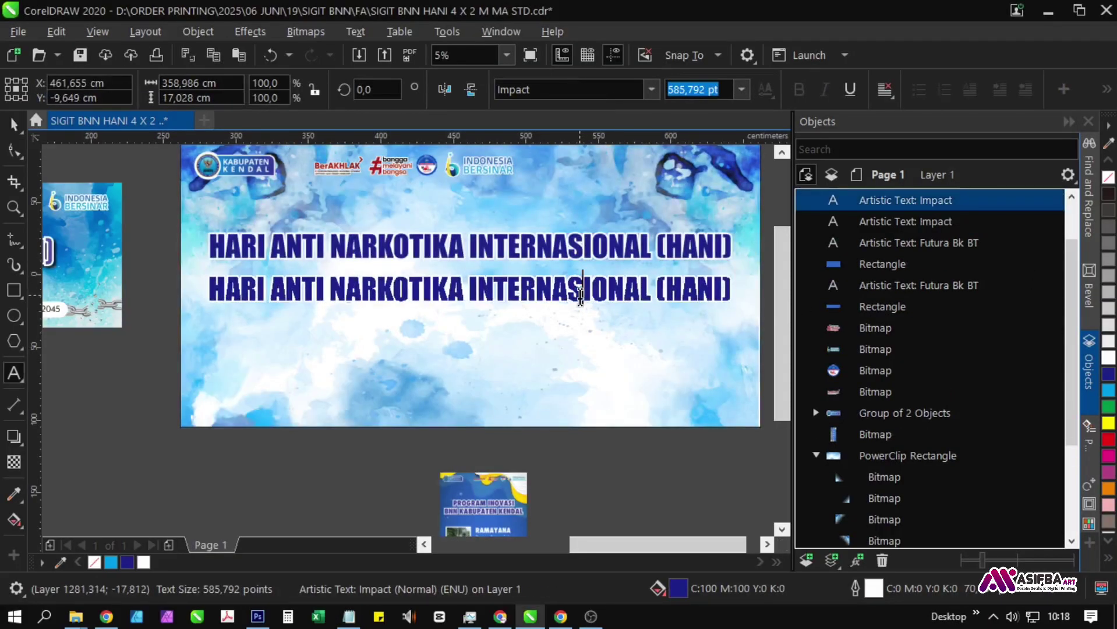
pyautogui.hotkey('ctrl', 'a')
pyautogui.write('26 Juni 20225')
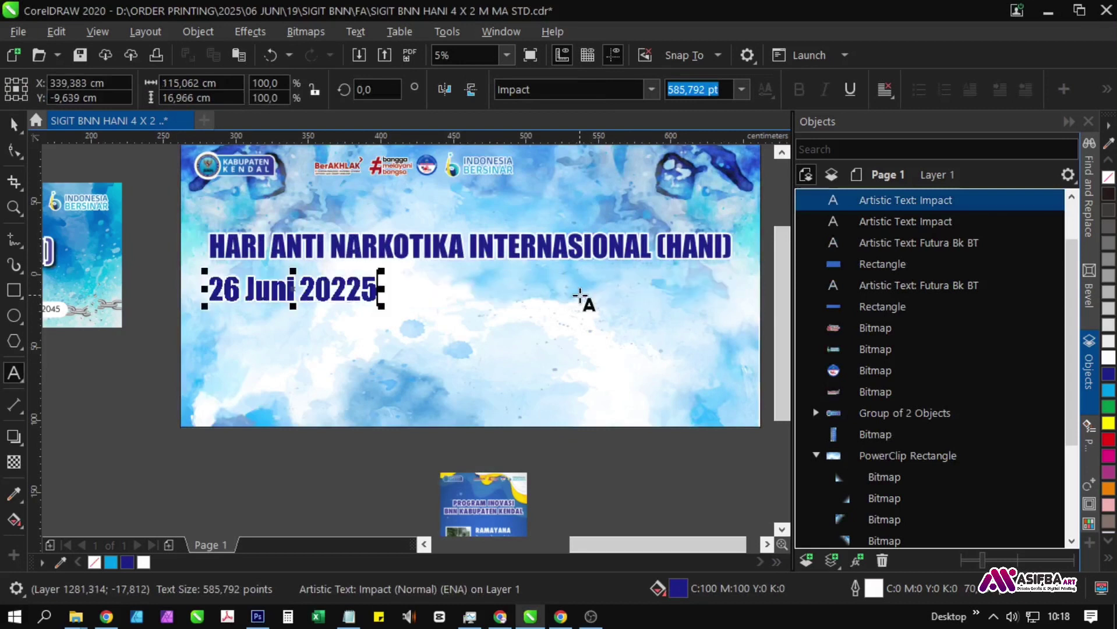
# Scale the date line down to about 322 pt and set its font to bold Poppins.
pyautogui.click(14, 124)
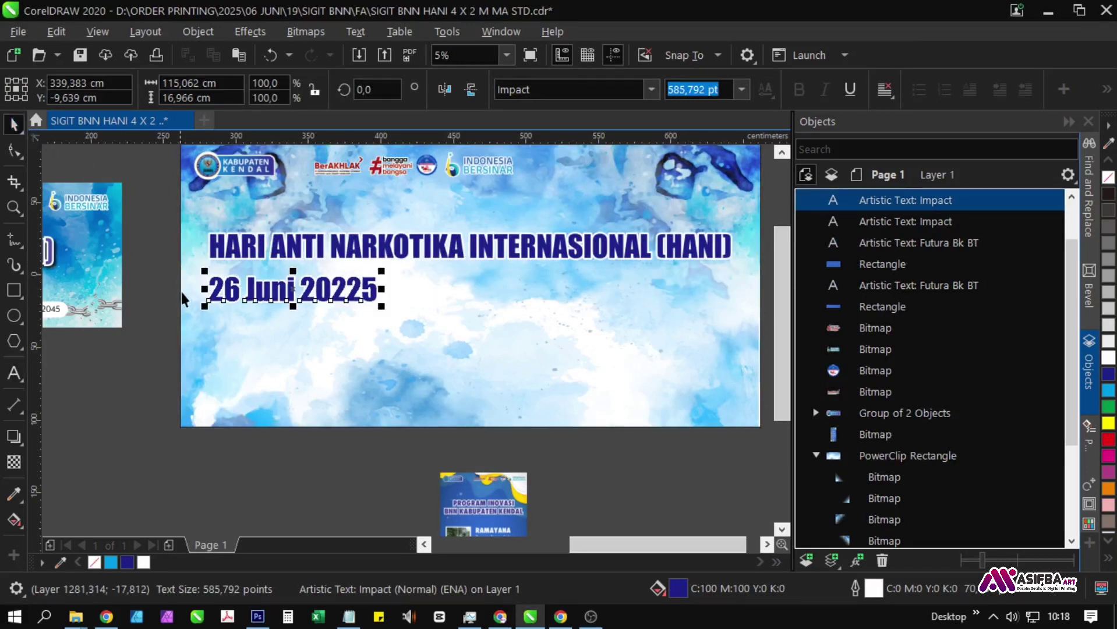
pyautogui.moveTo(201, 304); pyautogui.dragTo(279, 294)
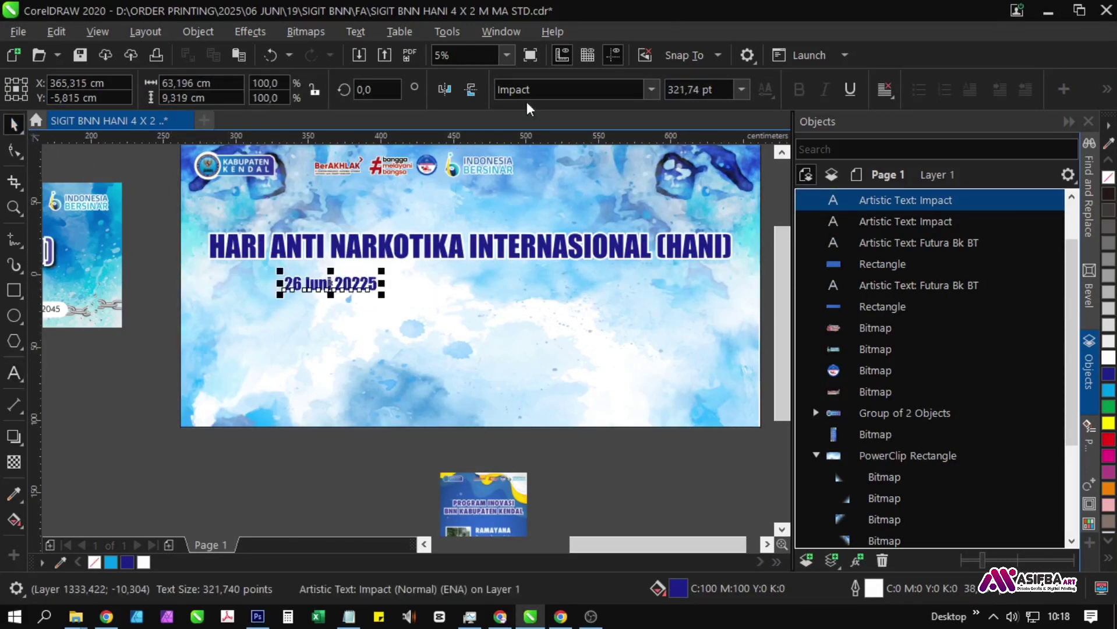
pyautogui.click(552, 89)
pyautogui.write('Poppins')
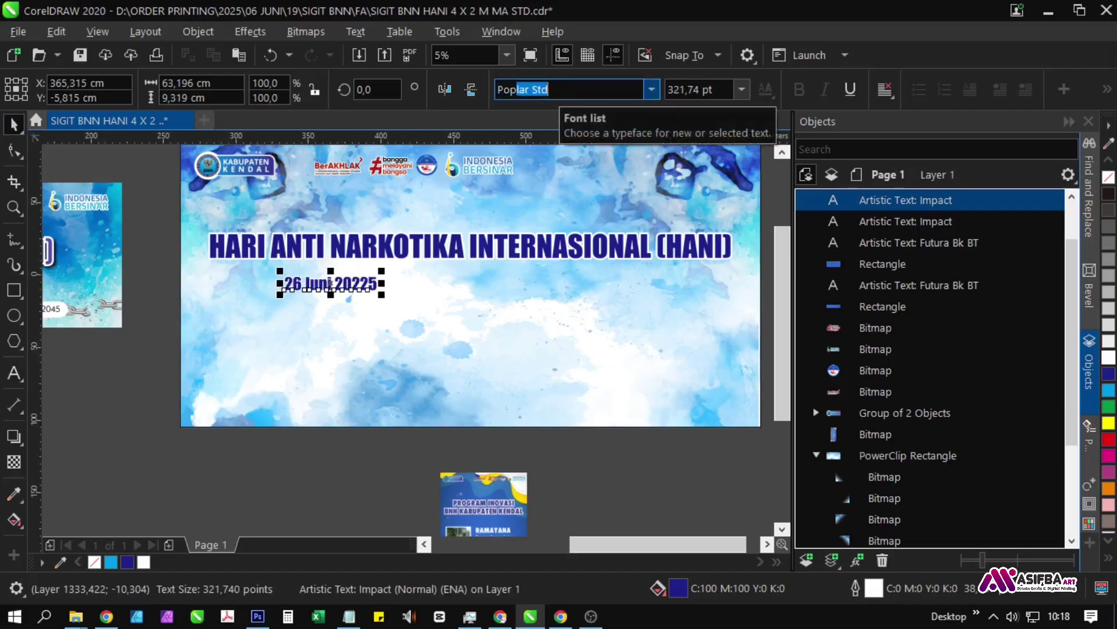
pyautogui.press('Return')
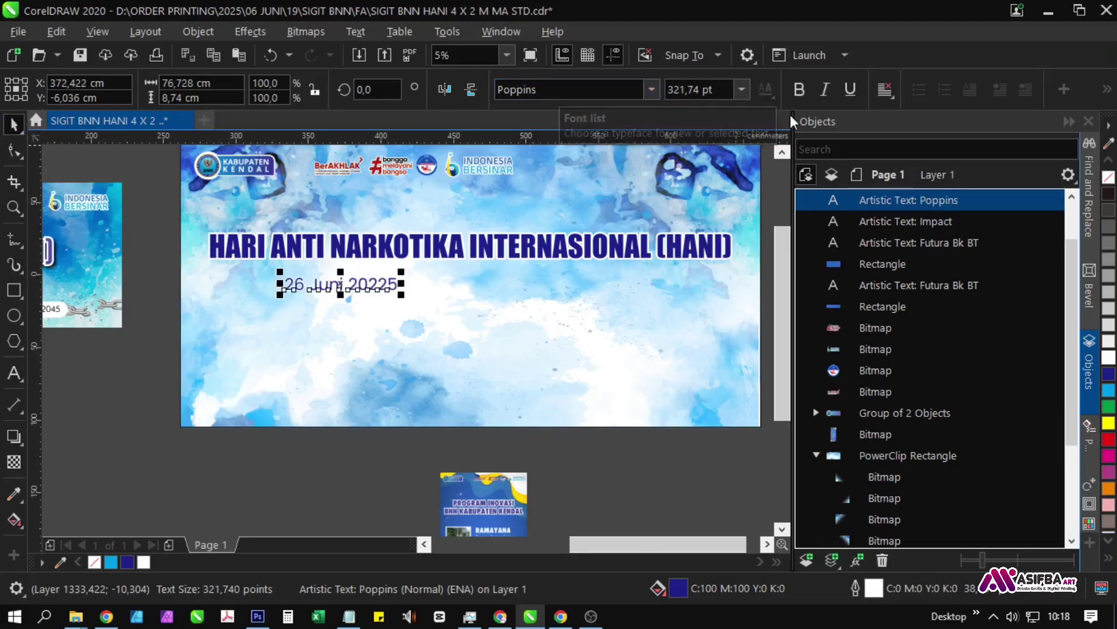
pyautogui.click(801, 90)
pyautogui.click(652, 89)
pyautogui.click(653, 90)
pyautogui.click(649, 93)
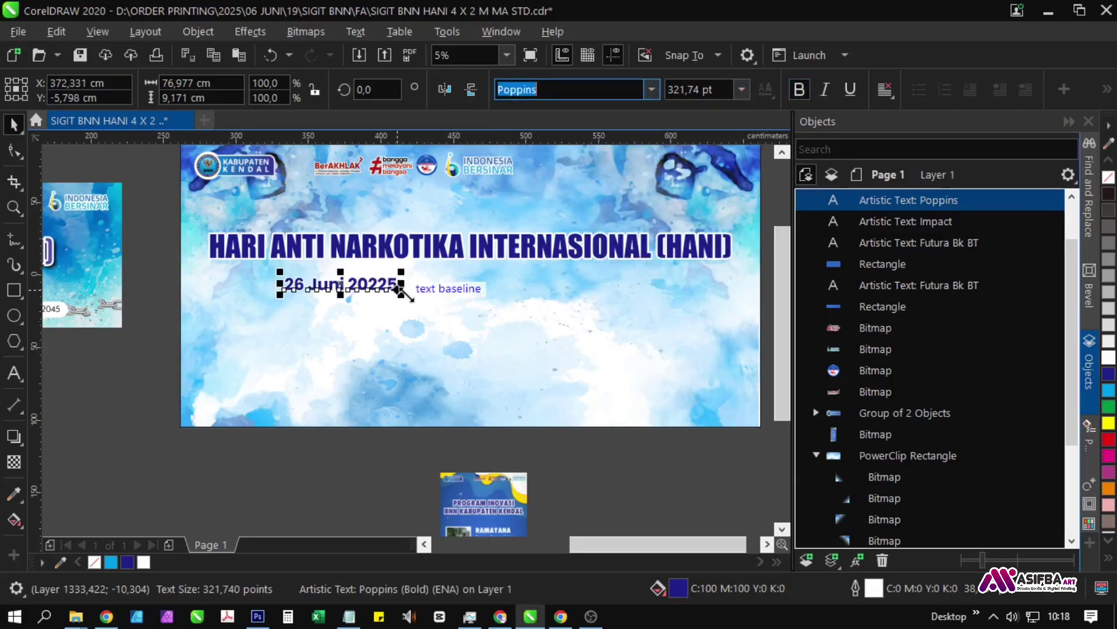
# Enlarge the date line to about 99 cm wide and centre it horizontally on the banner background.
pyautogui.moveTo(402, 290); pyautogui.dragTo(443, 320)
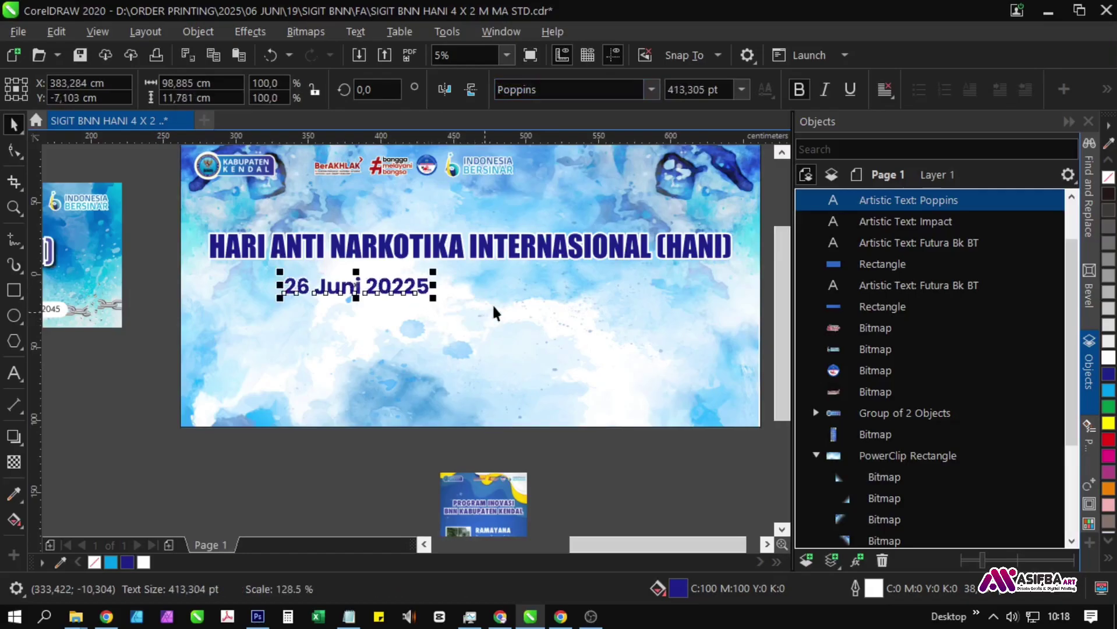
pyautogui.keyDown('shift'); pyautogui.click(510, 307); pyautogui.keyUp('shift')
pyautogui.press('c')
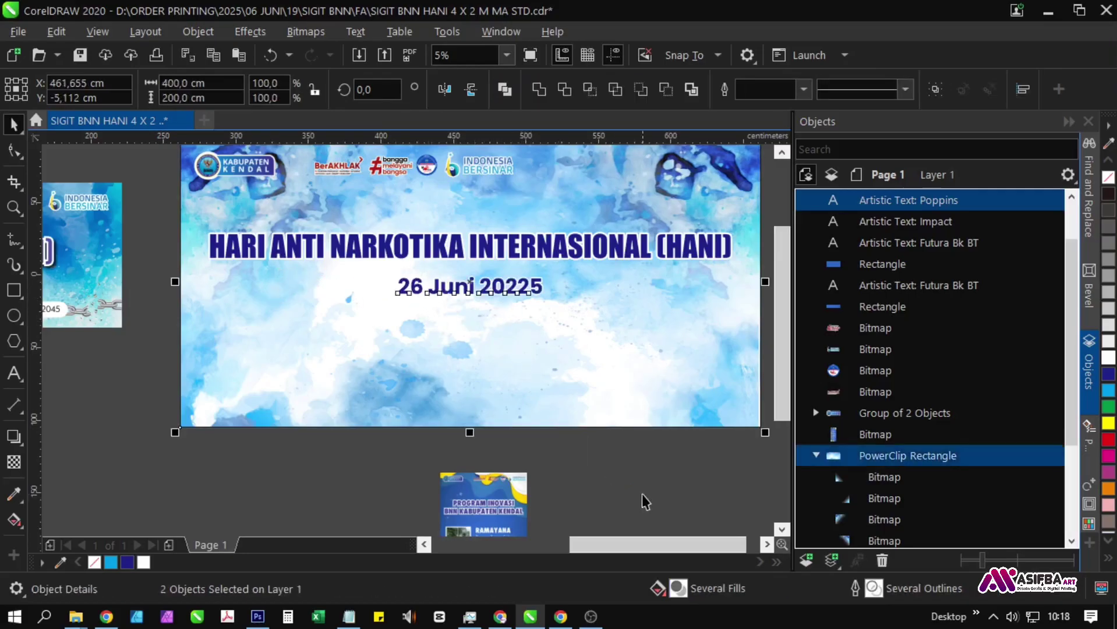
pyautogui.click(642, 493)
# Correct the date line to read "26 Juni 2025" and fill it with red (C:0 M:100 Y:100 K:0).
pyautogui.doubleClick(515, 287)
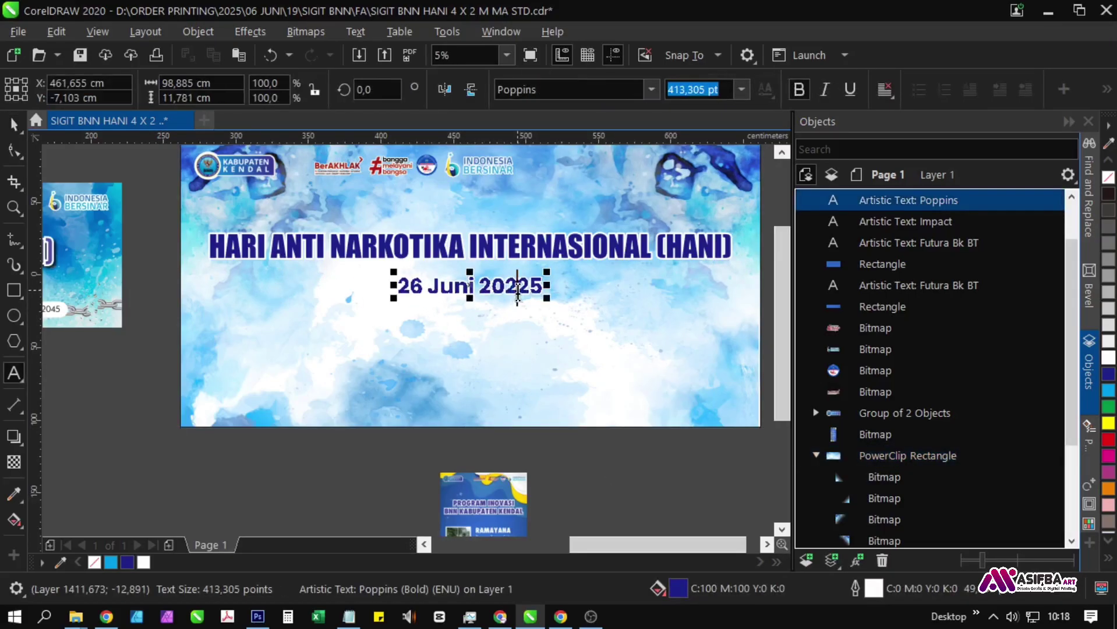
pyautogui.press('BackSpace')
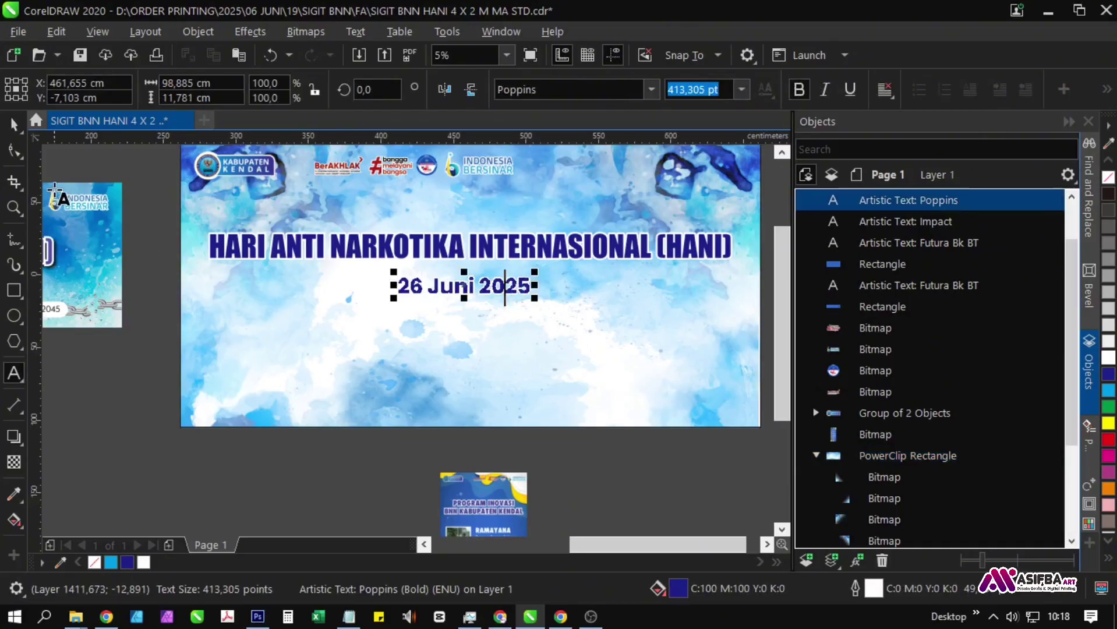
pyautogui.click(14, 125)
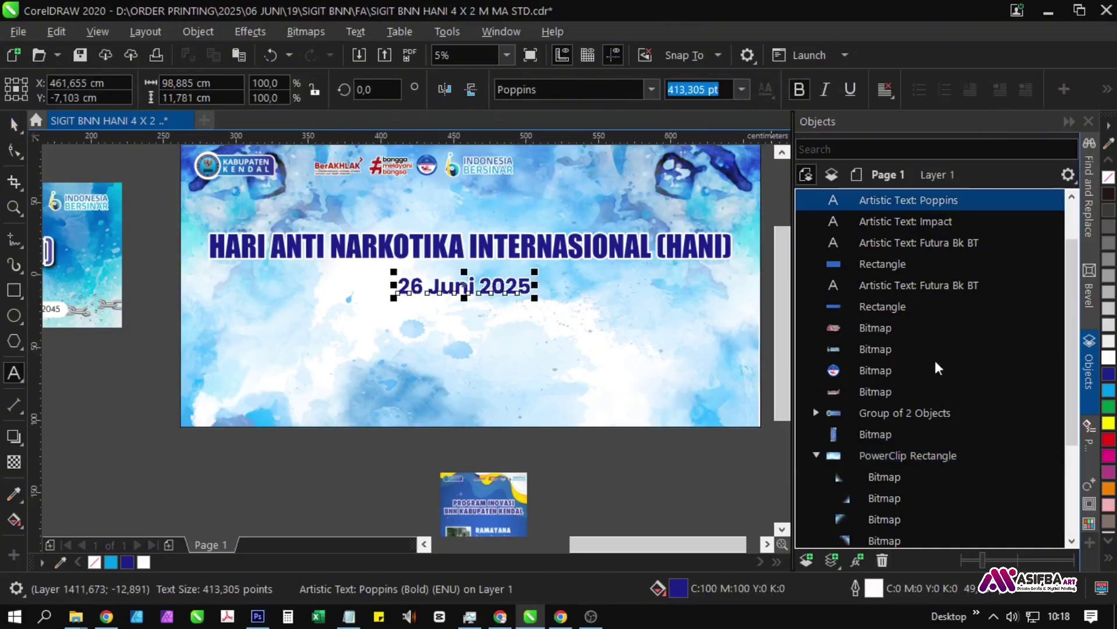
pyautogui.click(1108, 444)
pyautogui.click(515, 454)
# Set the date line's white outline width to 70 points.
pyautogui.hscroll(-3, 567, 298)
pyautogui.scroll(-1, 567, 298)
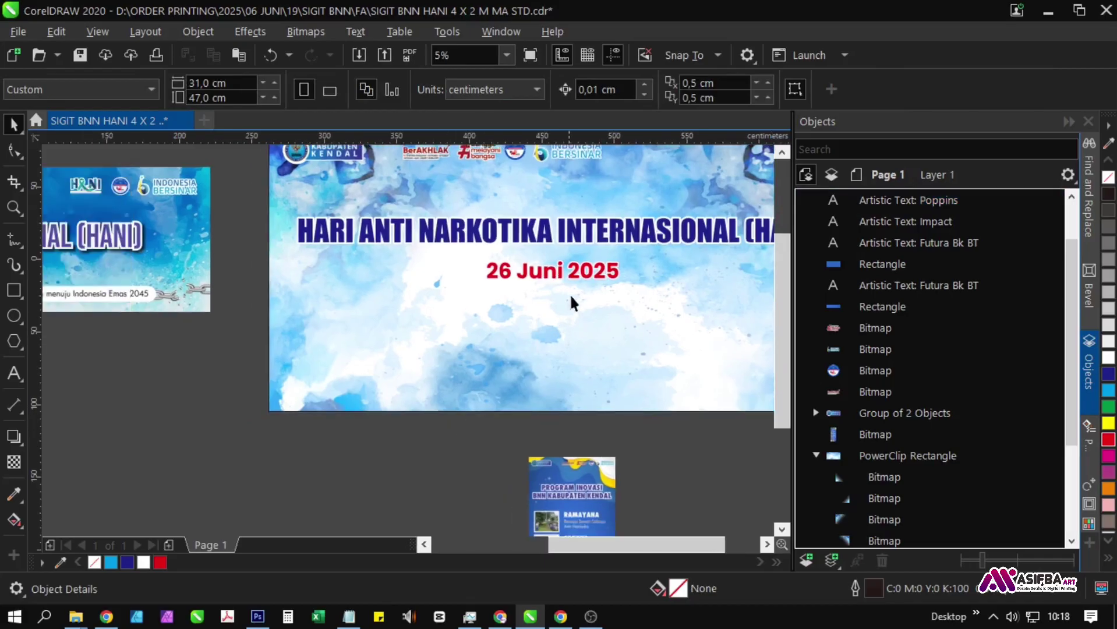
pyautogui.click(582, 280)
pyautogui.press('F12')
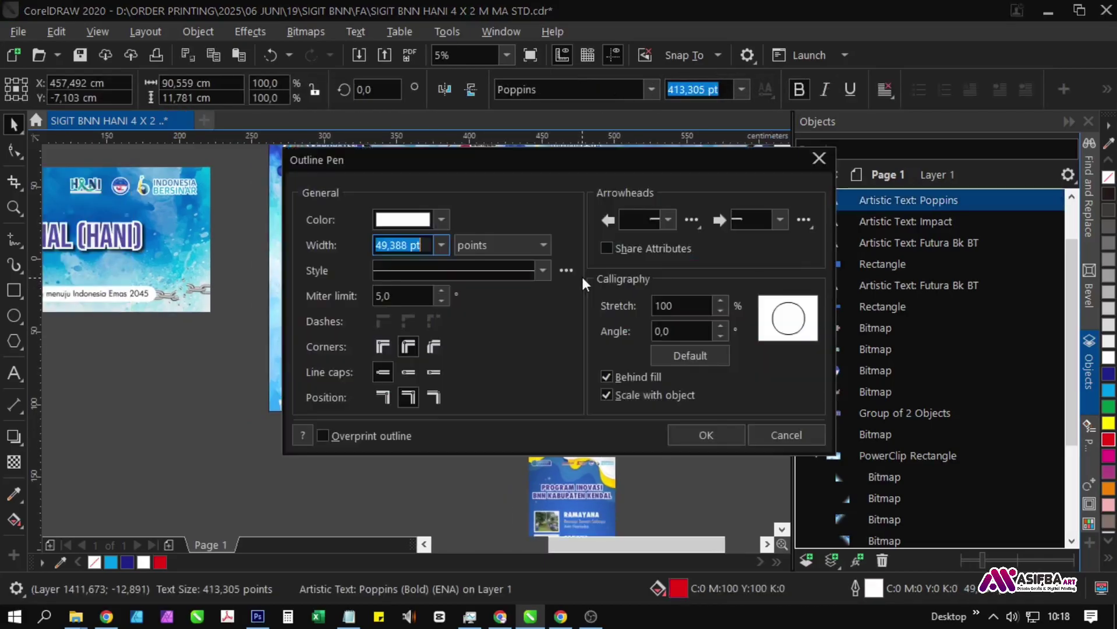
pyautogui.write('70')
pyautogui.press('Return')
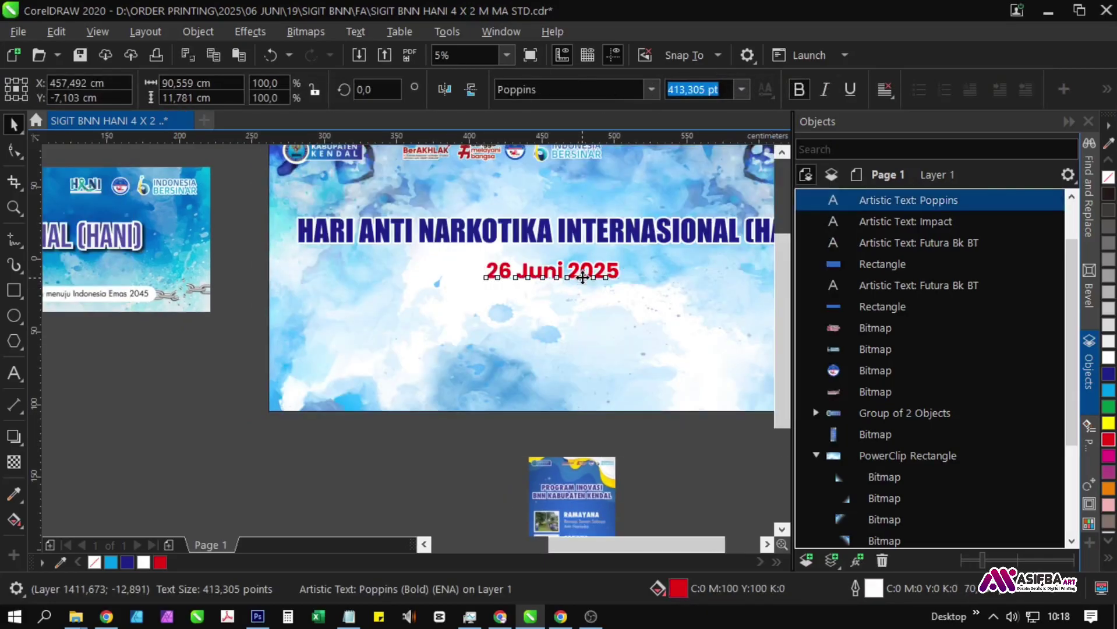
# Switch to the Notepad file and copy the slogan from "Memutus Rantai Peredaran Gelap" through "menuju Indonesia Emas 2045".
pyautogui.hscroll(-3, 387, 362)
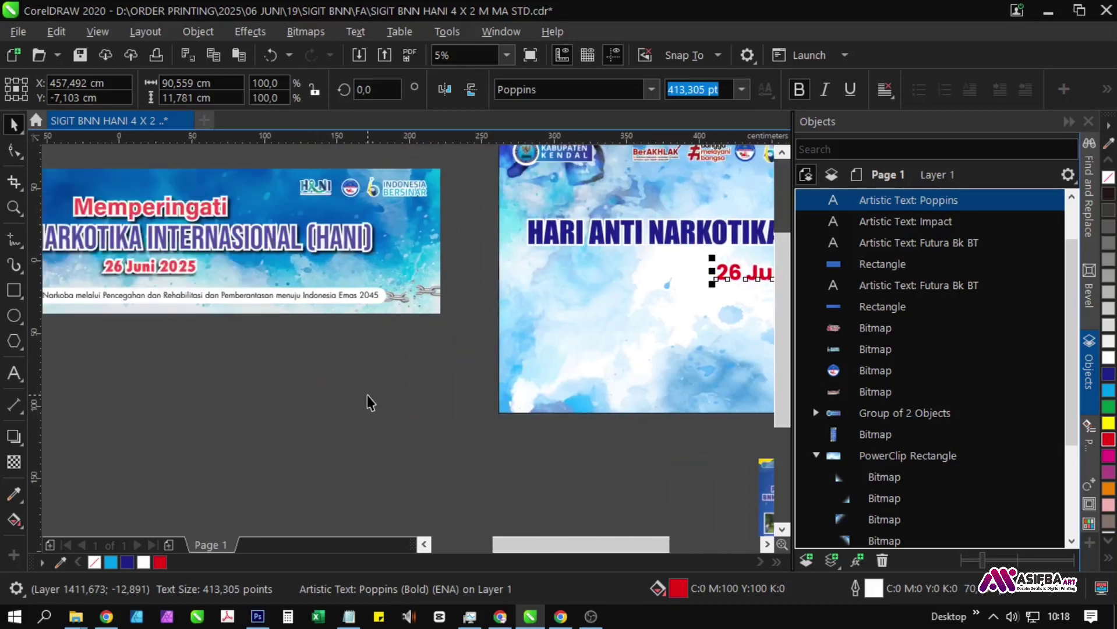
pyautogui.hscroll(5, 366, 394)
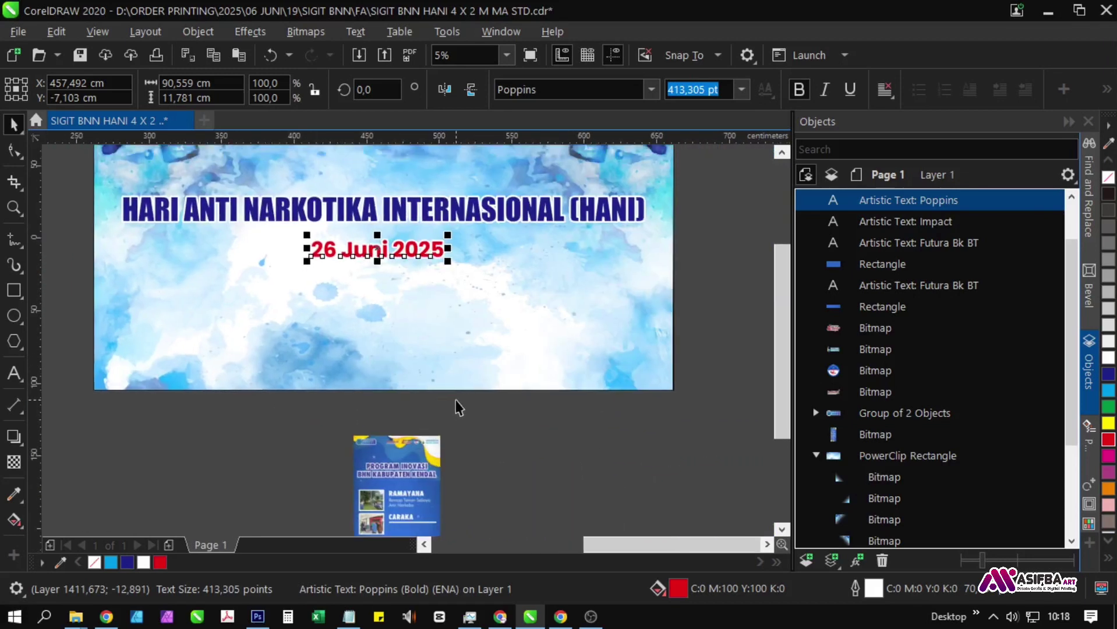
pyautogui.press('Escape')
pyautogui.hotkey('alt', 'Tab')
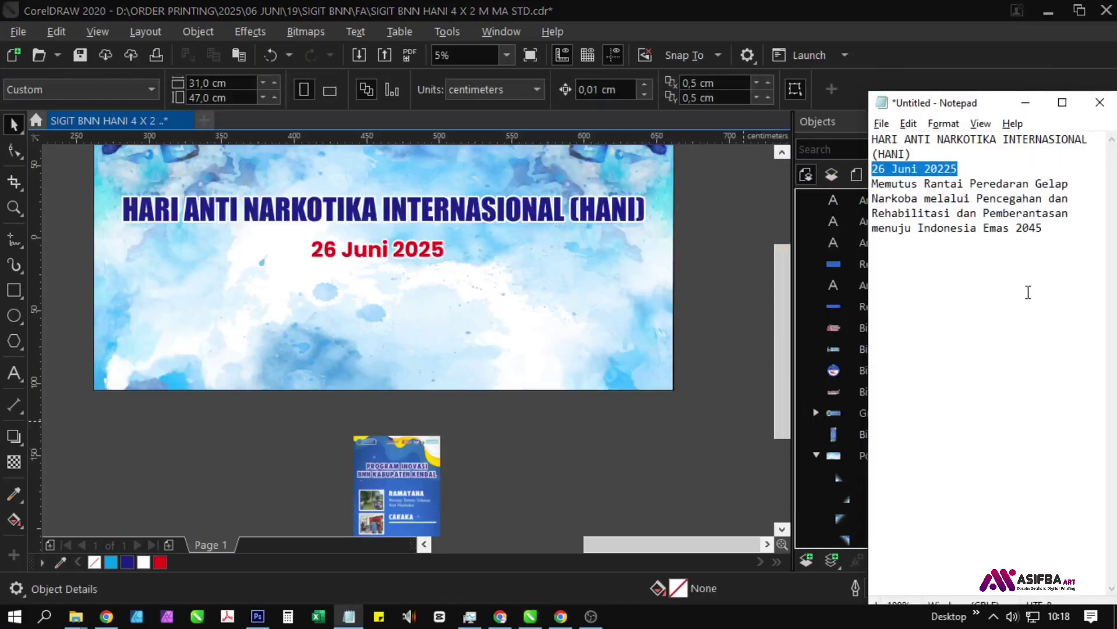
pyautogui.moveTo(1053, 239); pyautogui.dragTo(864, 184)
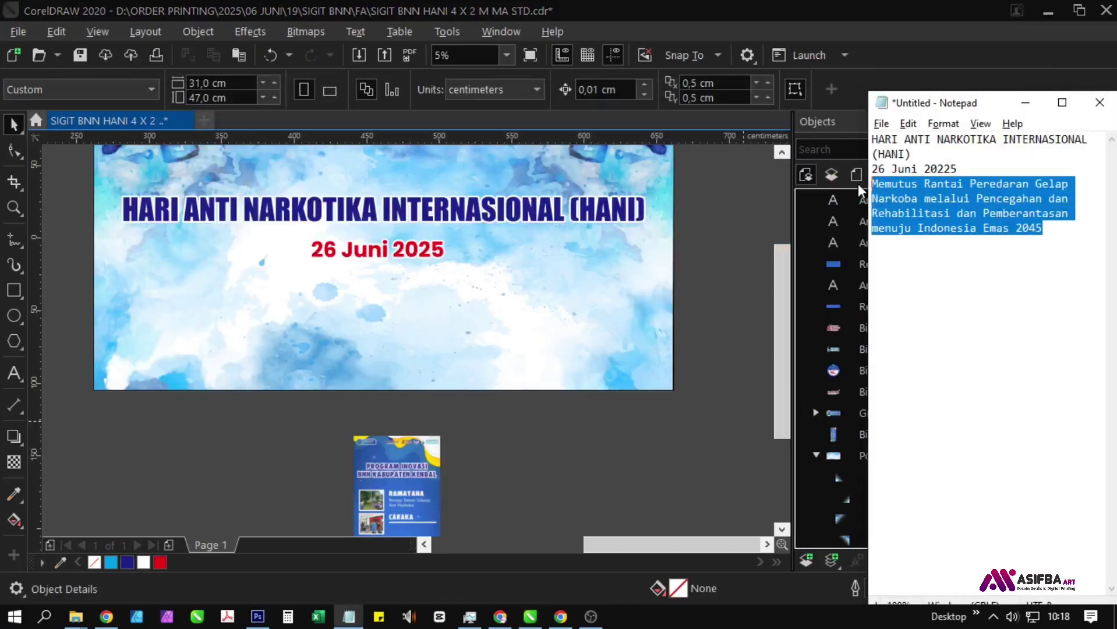
# Switch back to CorelDRAW, duplicate the date line just below itself, and replace the copy's text with the copied slogan.
pyautogui.hotkey('alt', 'Tab')
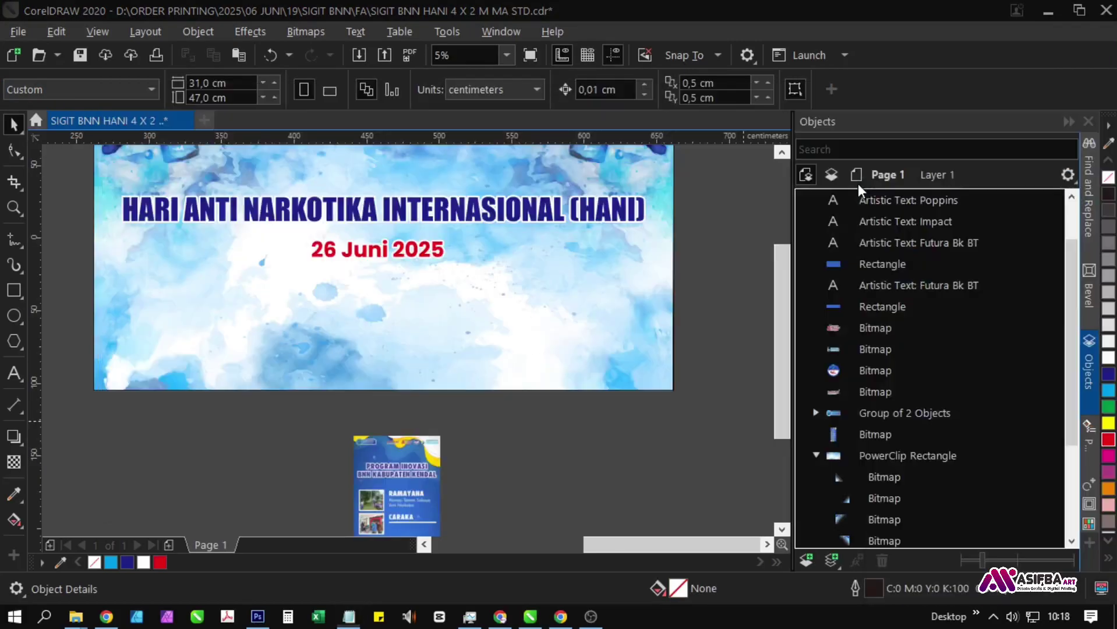
pyautogui.moveTo(427, 259); pyautogui.dragTo(422, 294)
pyautogui.doubleClick(420, 296)
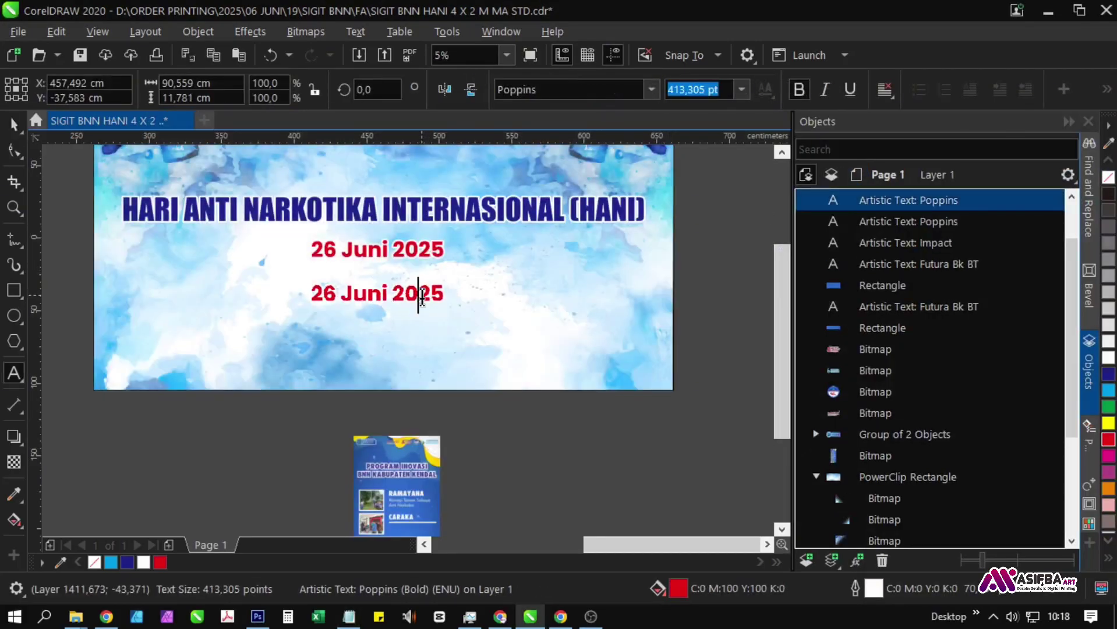
pyautogui.hotkey('ctrl', 'a')
pyautogui.hotkey('ctrl', 'v')
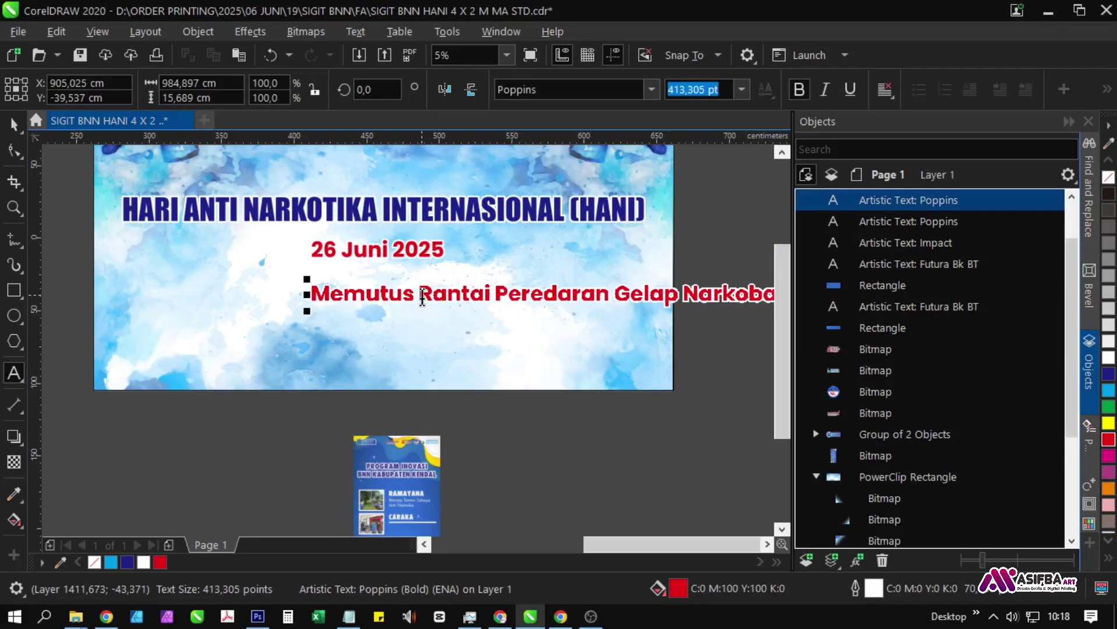
# Try a line break in the slogan before "Pencegahan", and undo it.
pyautogui.moveTo(664, 318); pyautogui.dragTo(353, 309)
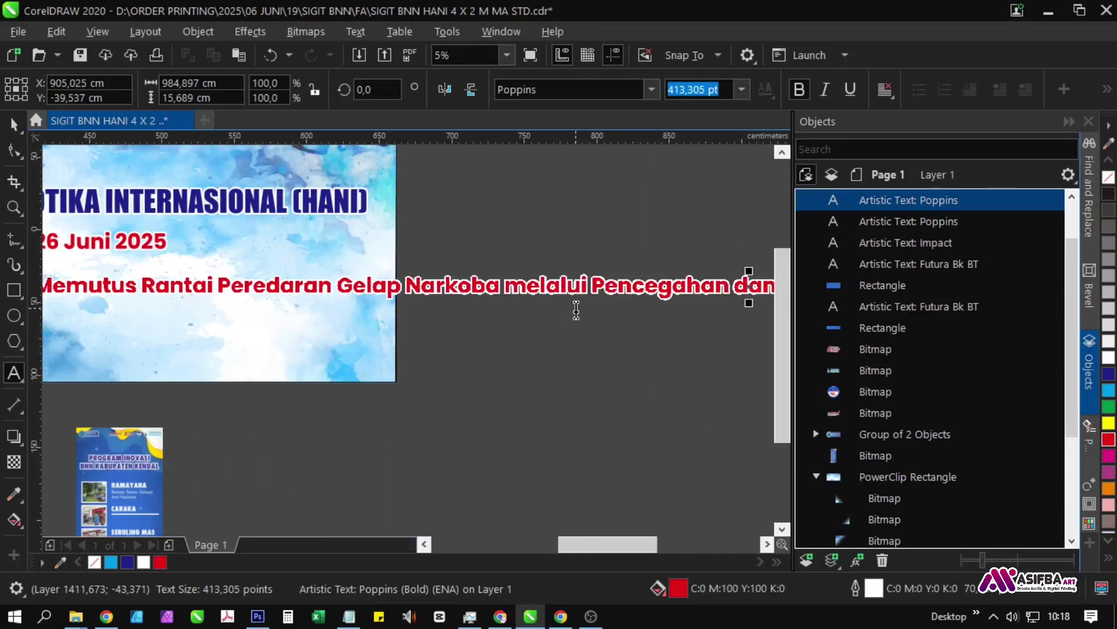
pyautogui.scroll(-2, 575, 311)
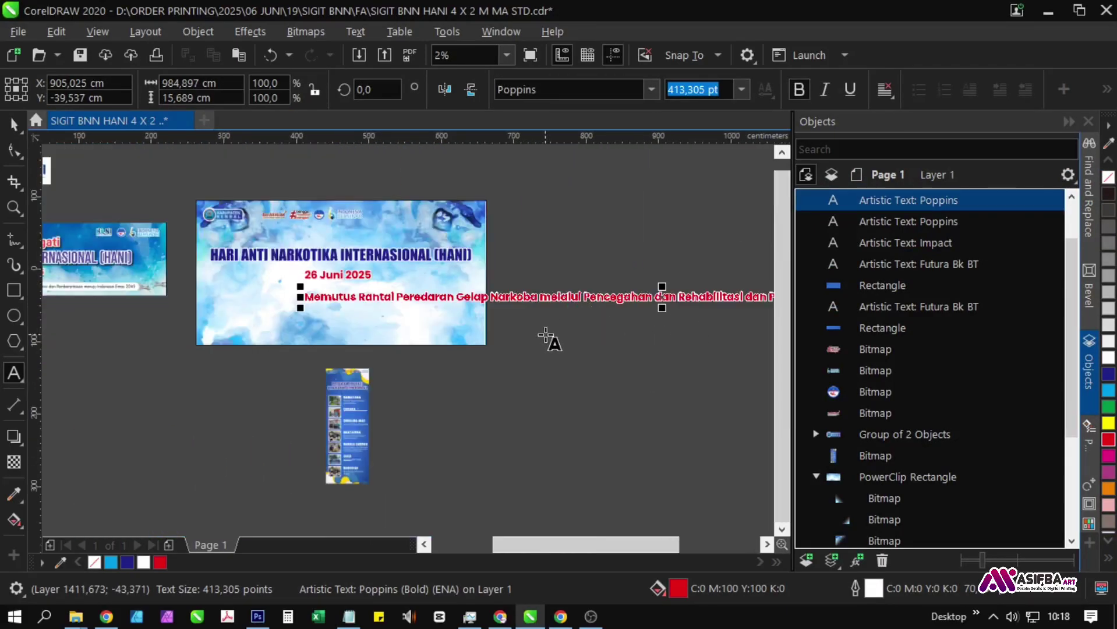
pyautogui.hscroll(-3, 570, 339)
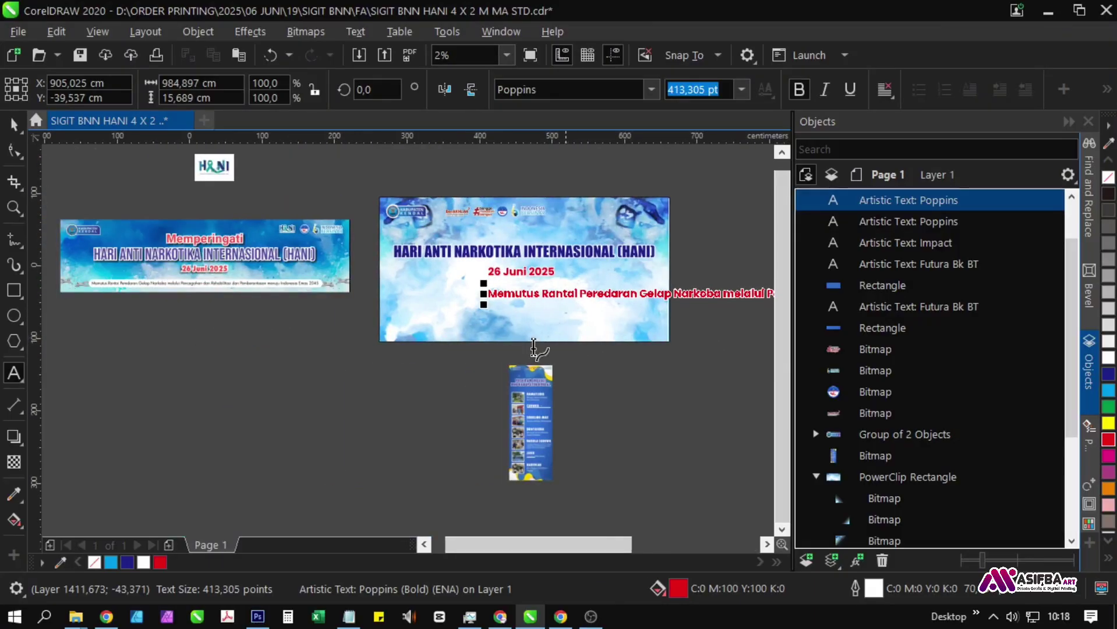
pyautogui.moveTo(585, 347); pyautogui.dragTo(275, 346)
pyautogui.scroll(2, 468, 293)
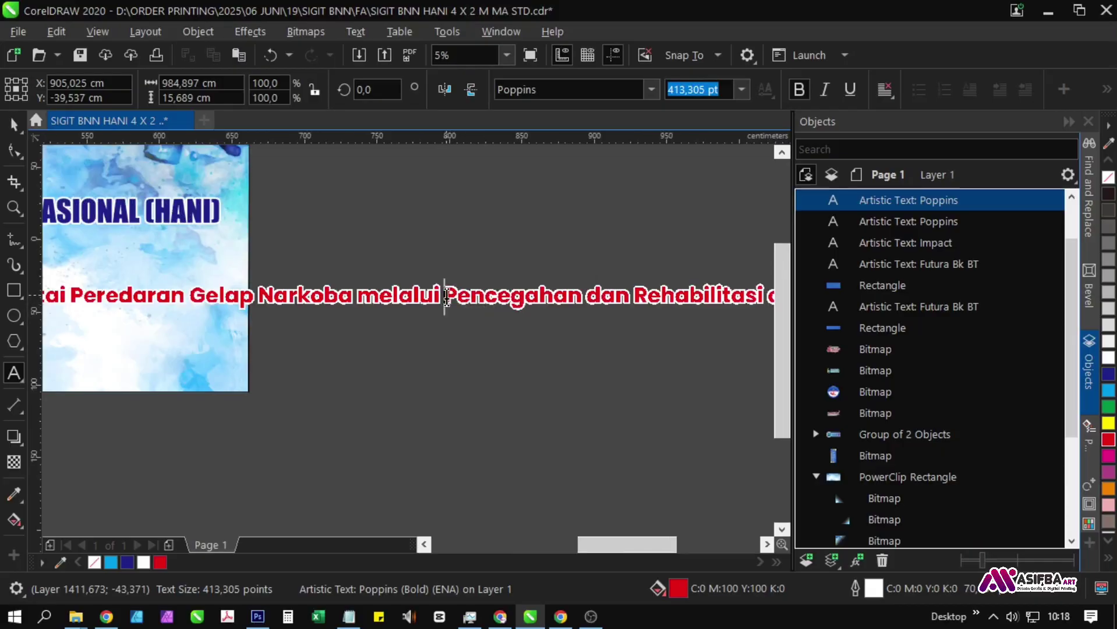
pyautogui.click(446, 297)
pyautogui.press('Return')
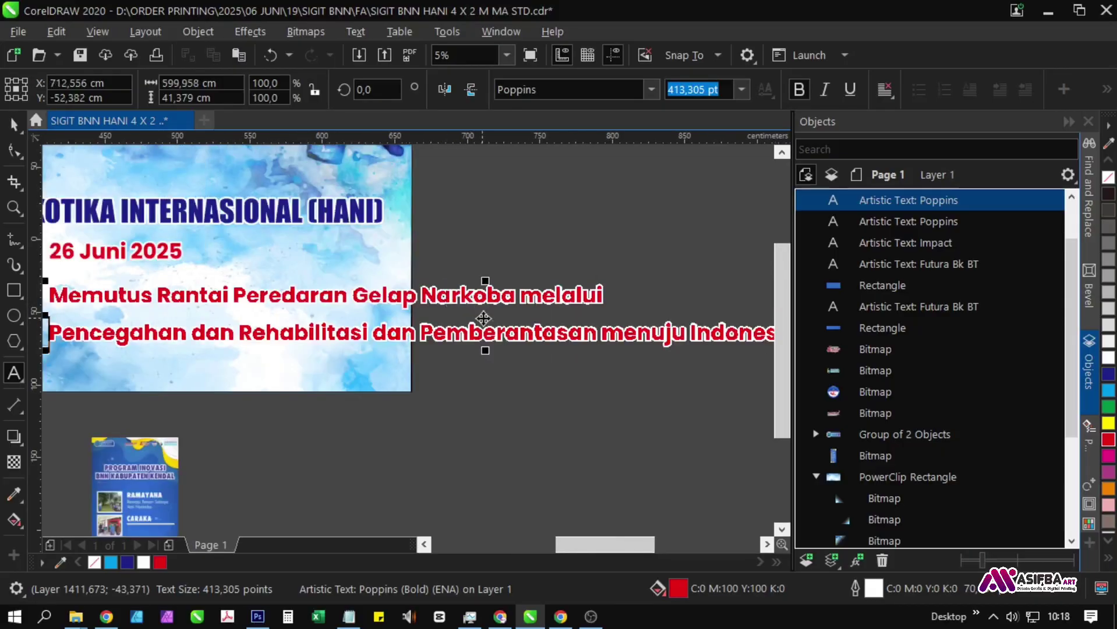
pyautogui.moveTo(568, 323); pyautogui.dragTo(351, 318)
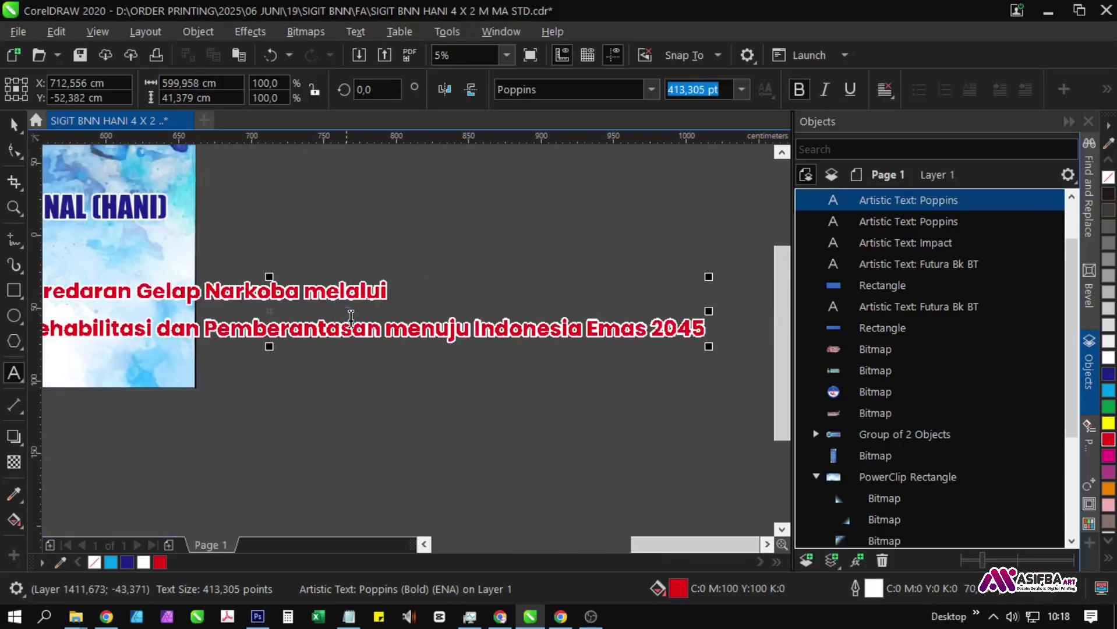
pyautogui.click(386, 334)
pyautogui.moveTo(362, 366); pyautogui.dragTo(516, 339)
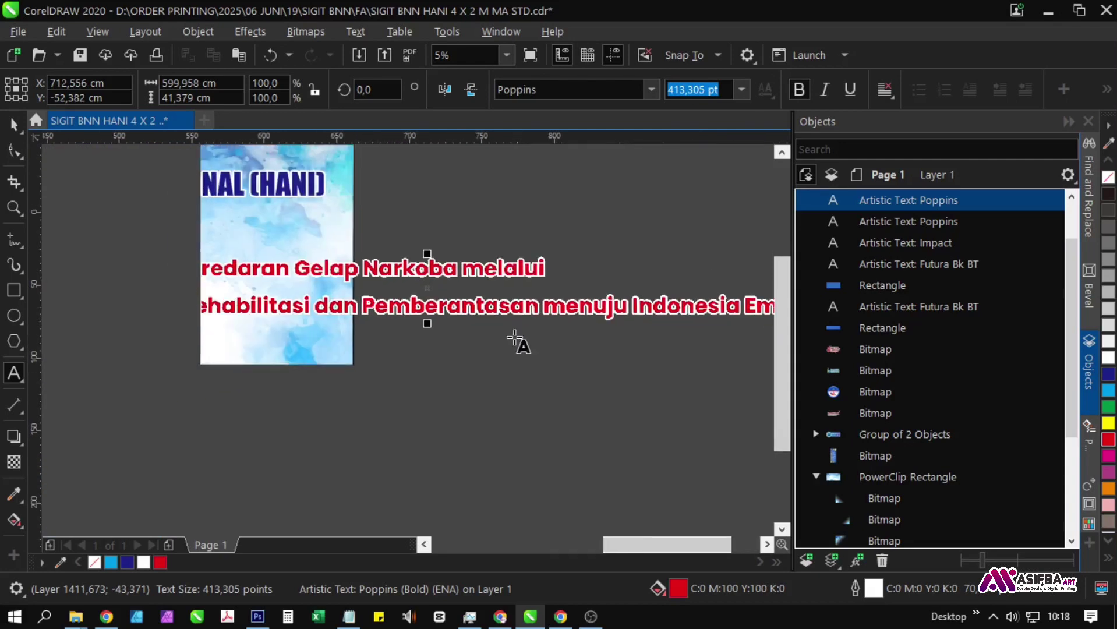
pyautogui.hotkey('ctrl', 'z')
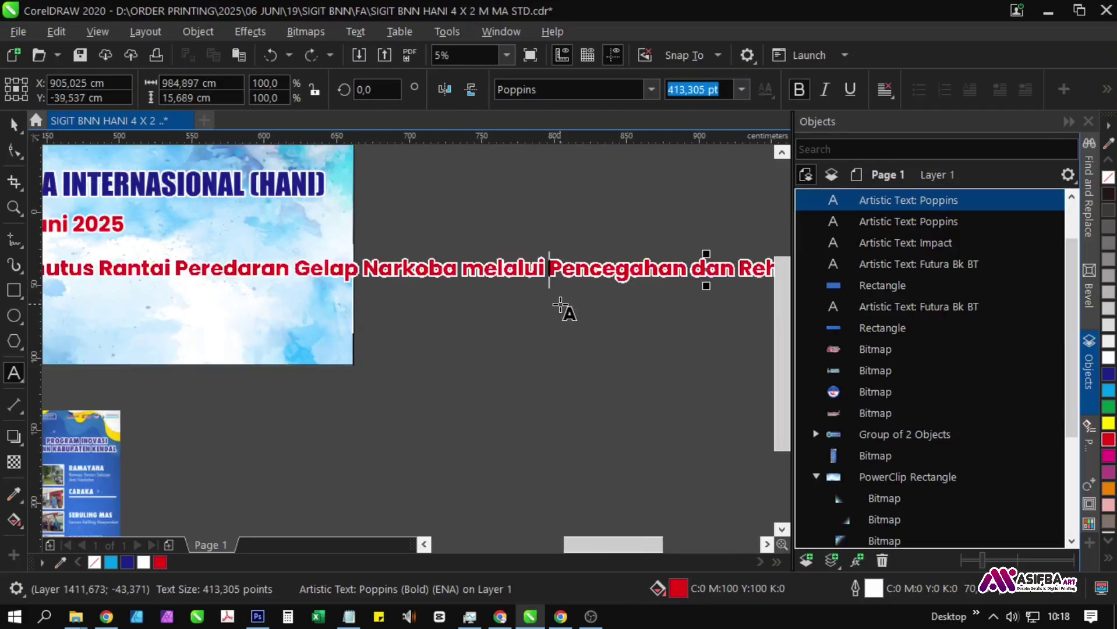
# Split the slogan into three lines, breaking it before "melalui" and before "Pemberantasan".
pyautogui.moveTo(559, 305); pyautogui.dragTo(432, 305)
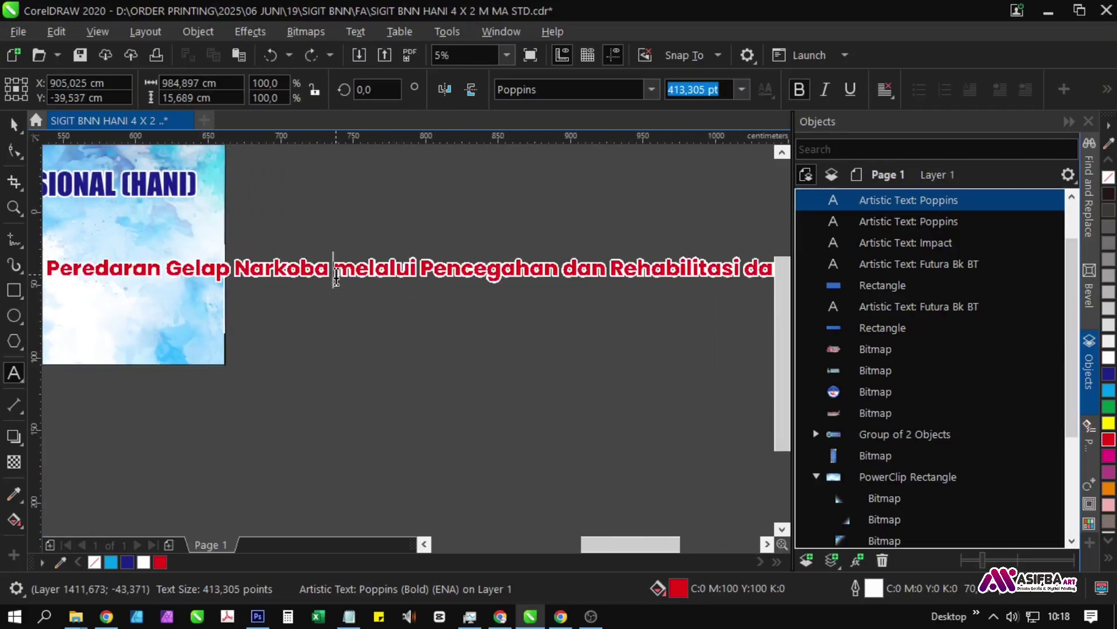
pyautogui.hotkey('ctrl', 'shift', 'z')
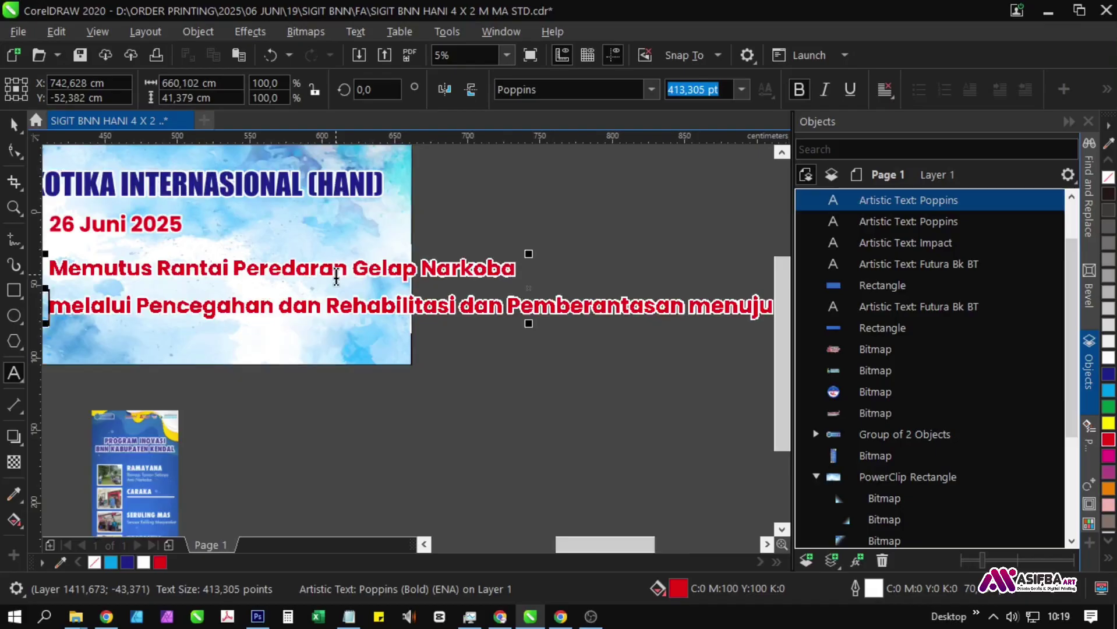
pyautogui.click(508, 312)
pyautogui.press('Return')
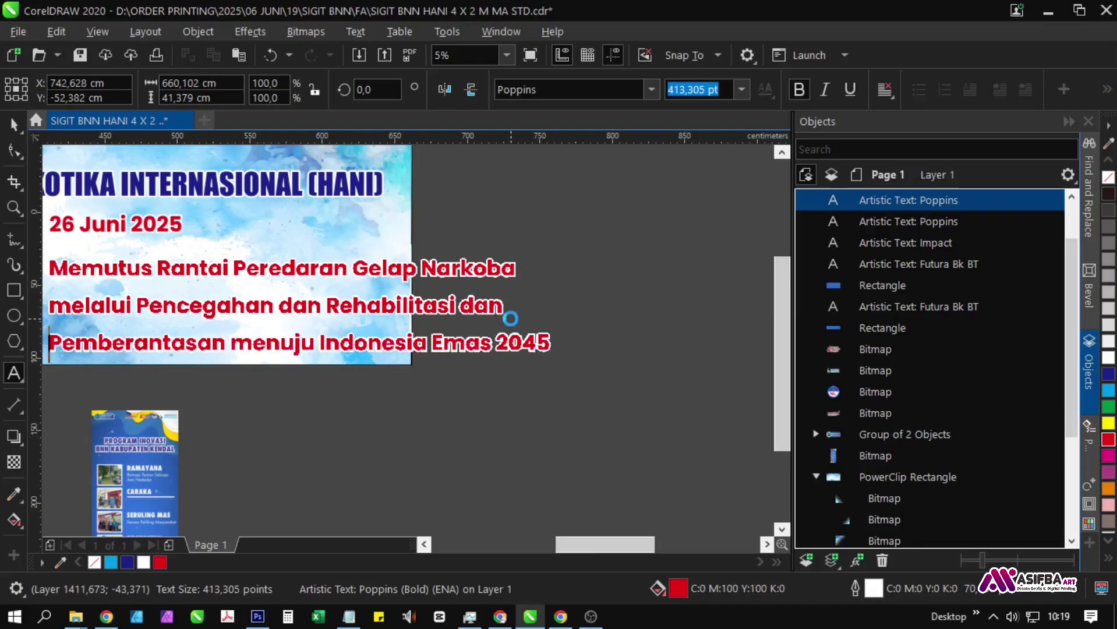
# Centre-align the slogan's three lines and tighten the spacing between them.
pyautogui.scroll(-2, 510, 318)
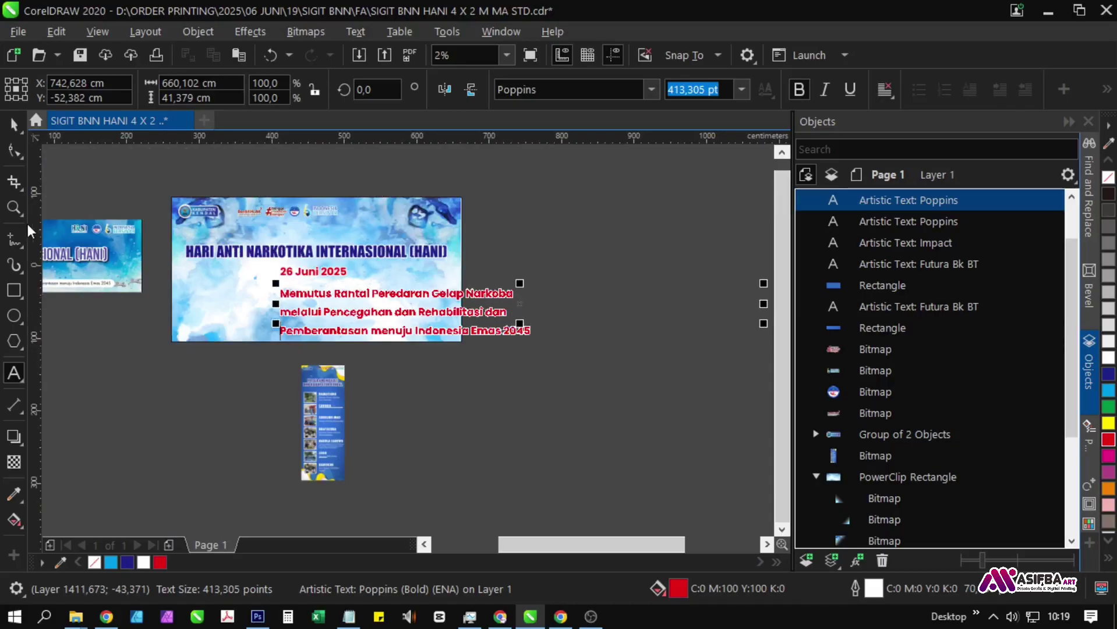
pyautogui.hotkey('ctrl', 'r')
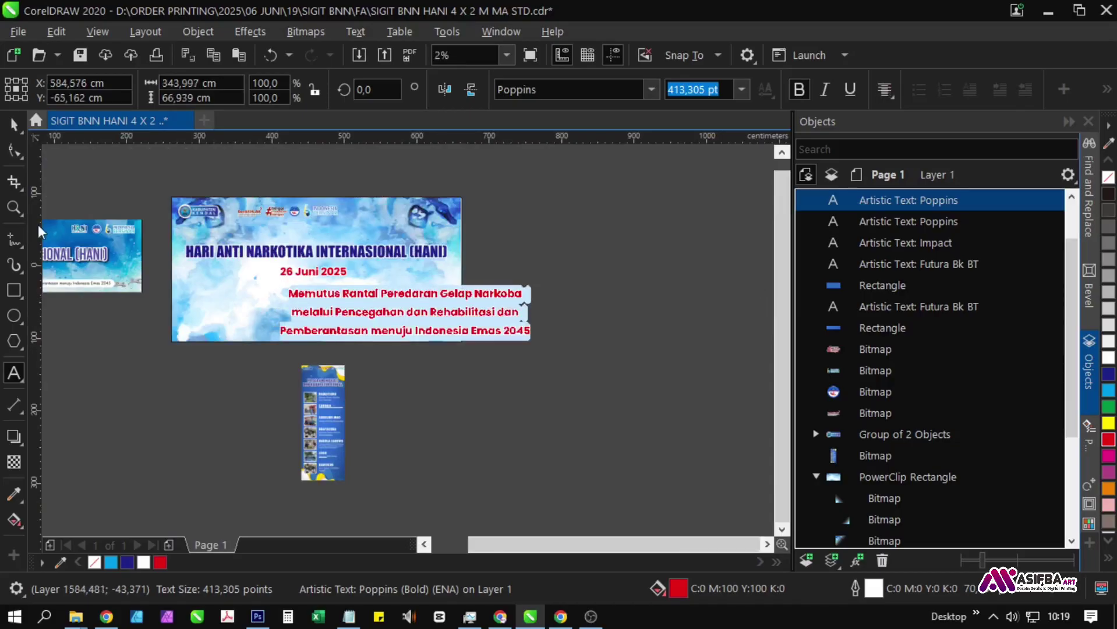
pyautogui.click(14, 150)
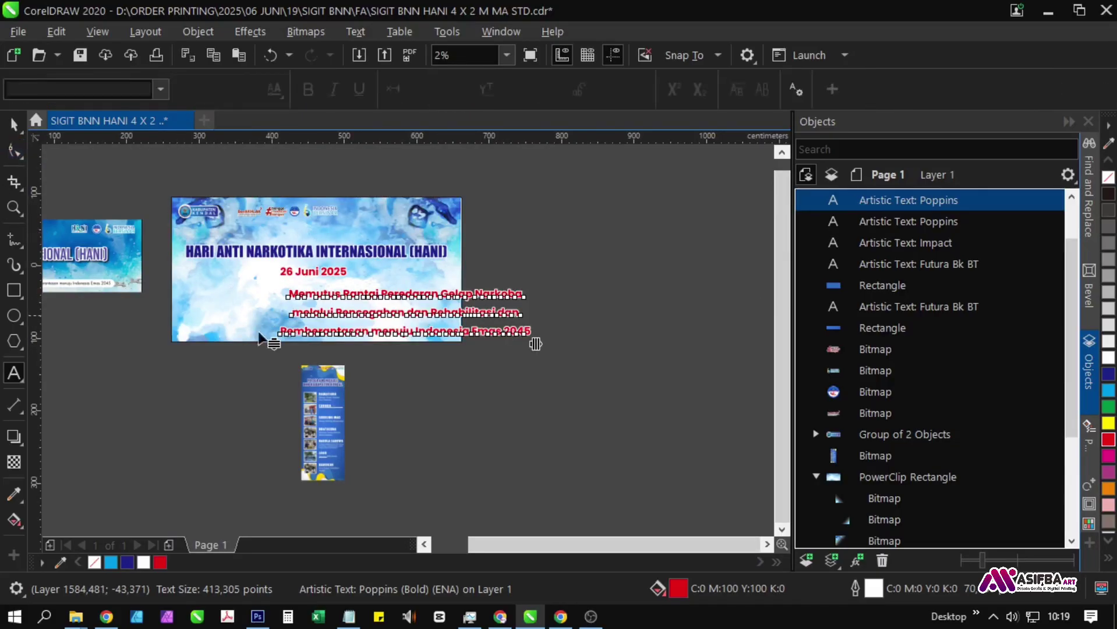
pyautogui.moveTo(275, 345); pyautogui.dragTo(274, 332)
pyautogui.press('space')
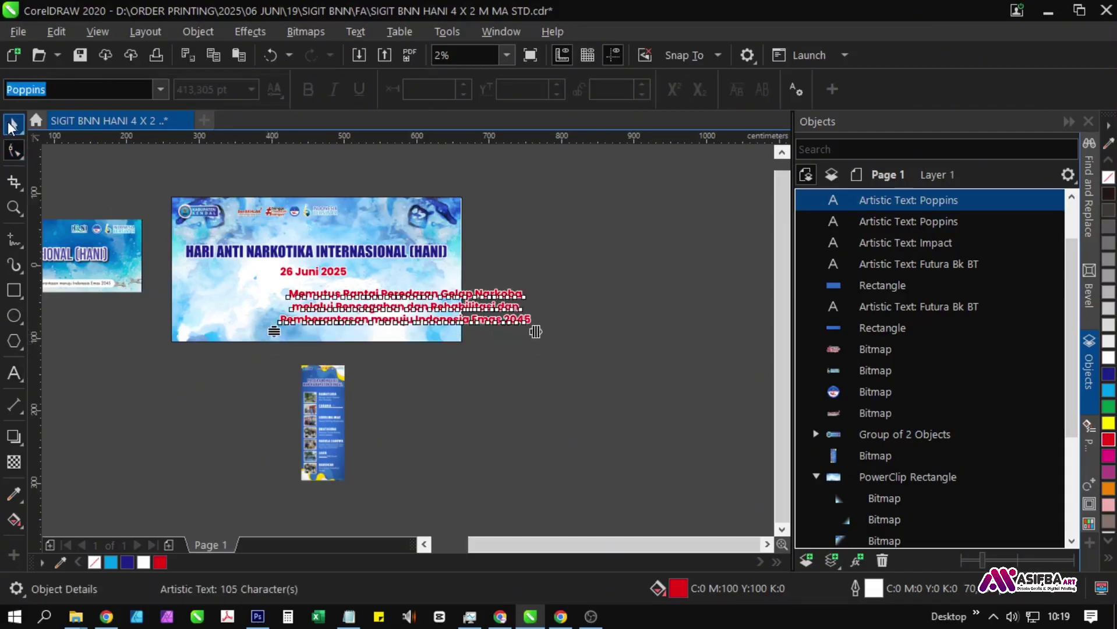
# Recolour the three-line slogan black, move it onto the lower part of the banner, and centre it horizontally on the background.
pyautogui.scroll(3, 398, 282)
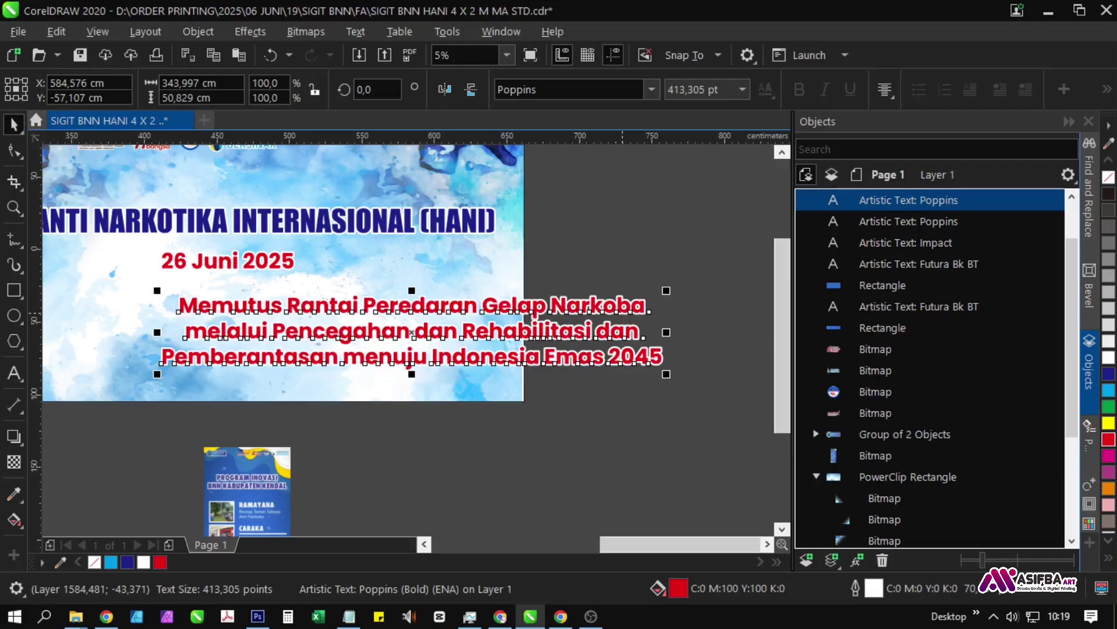
pyautogui.click(1108, 194)
pyautogui.moveTo(591, 258); pyautogui.dragTo(455, 279)
pyautogui.keyDown('shift'); pyautogui.click(542, 256); pyautogui.keyUp('shift')
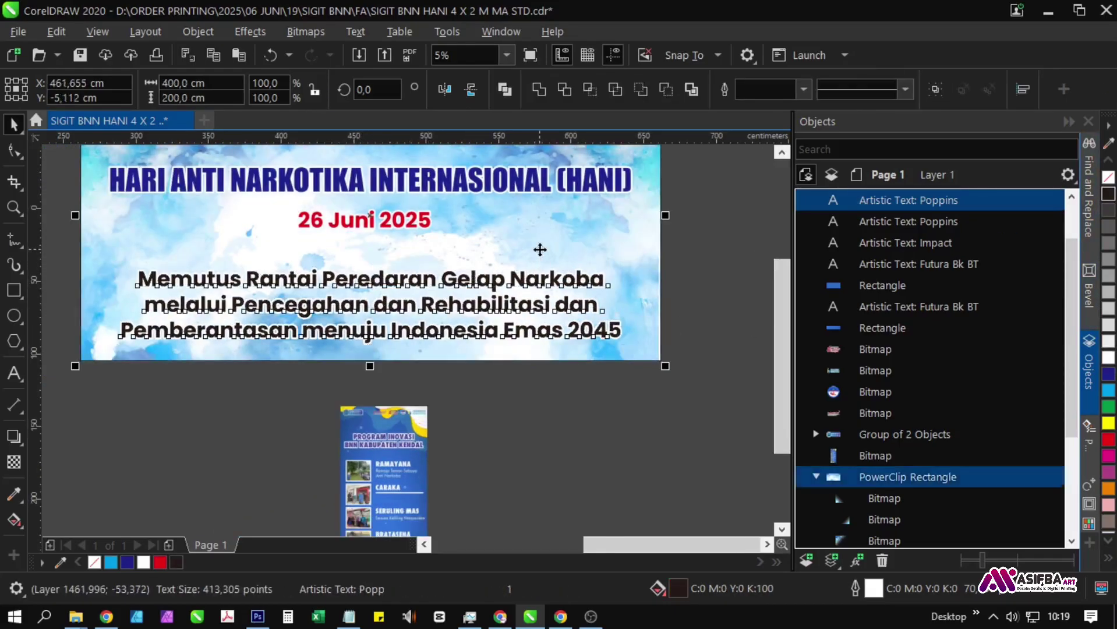
pyautogui.click(626, 433)
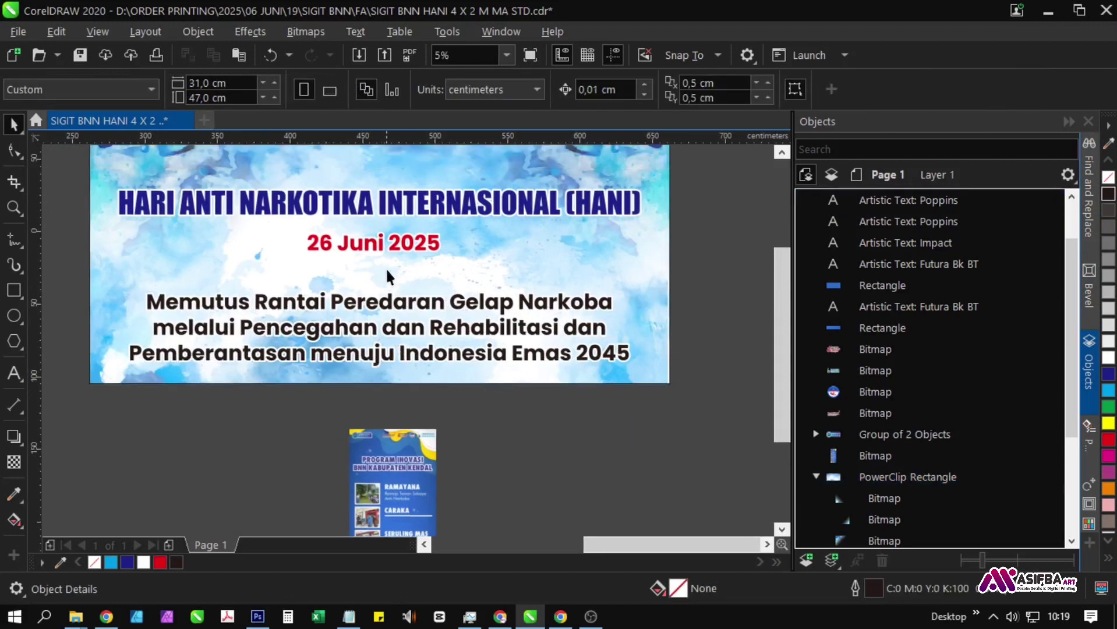
# Draw a rectangle about 363 × 61.5 cm around the slogan and round its corners to about 14 cm.
pyautogui.click(14, 290)
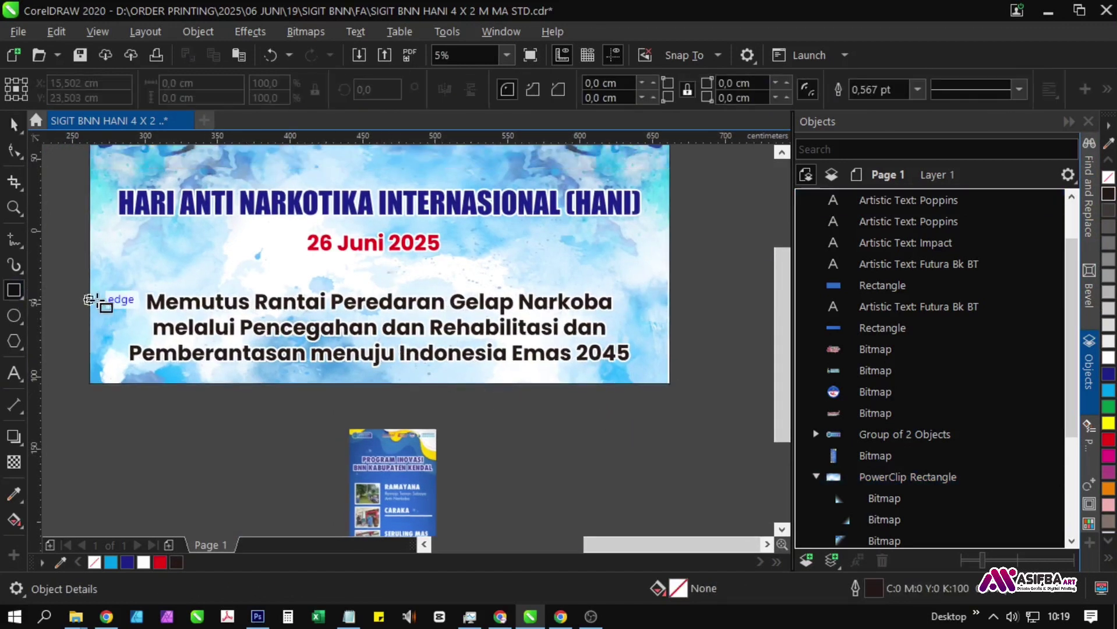
pyautogui.moveTo(116, 286); pyautogui.dragTo(642, 375)
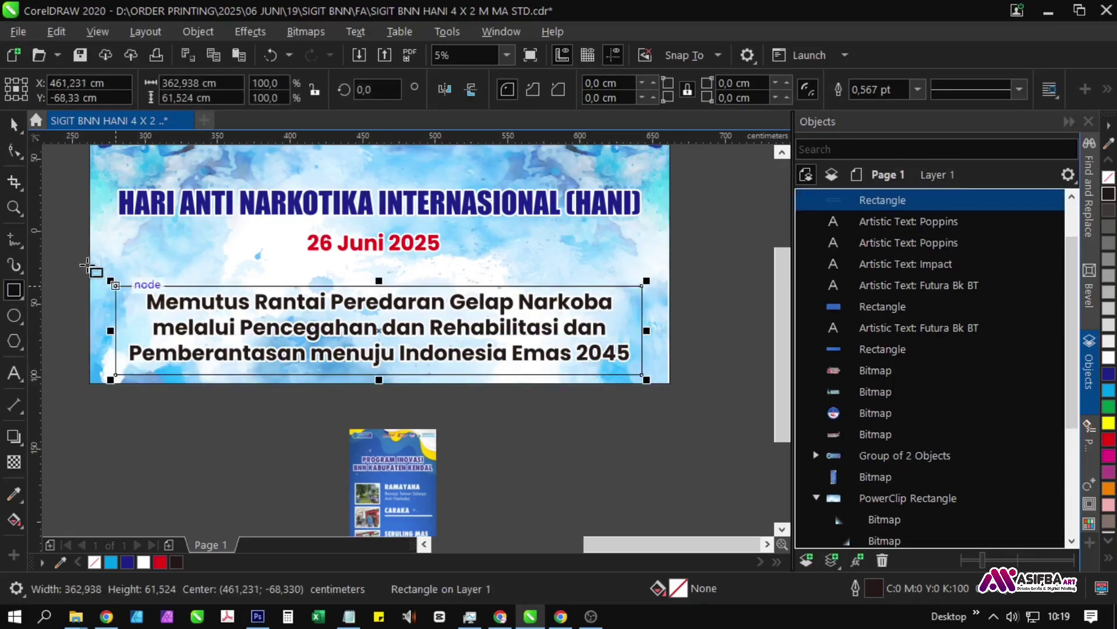
pyautogui.click(14, 151)
pyautogui.moveTo(116, 286); pyautogui.dragTo(136, 297)
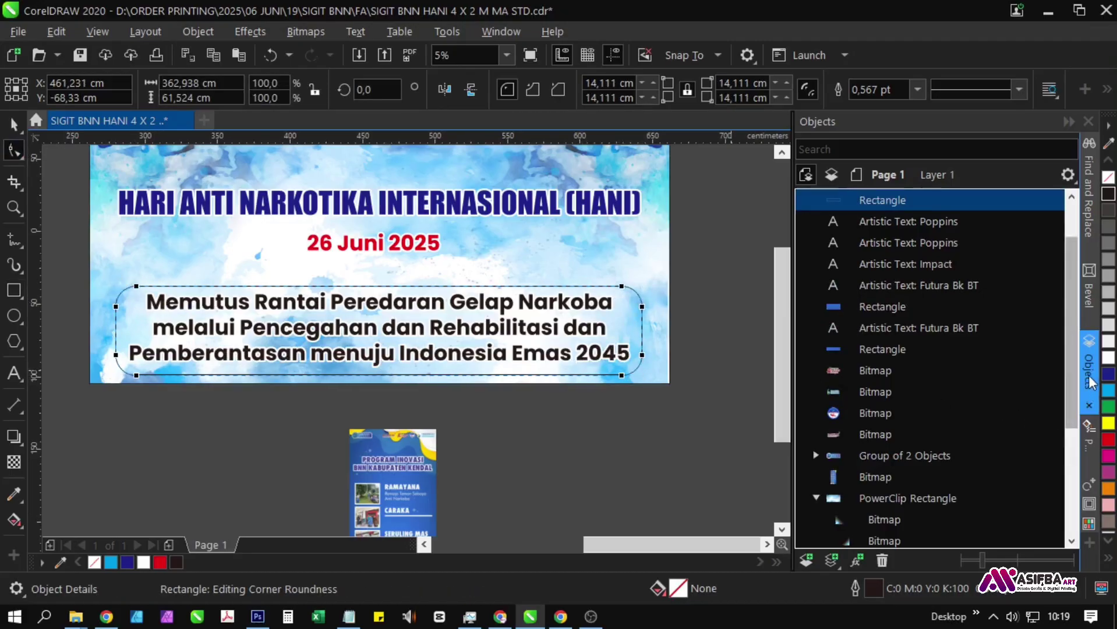
# Fill the rounded rectangle white, remove its outline, and place it behind the slogan but above the watercolor background.
pyautogui.click(1102, 299)
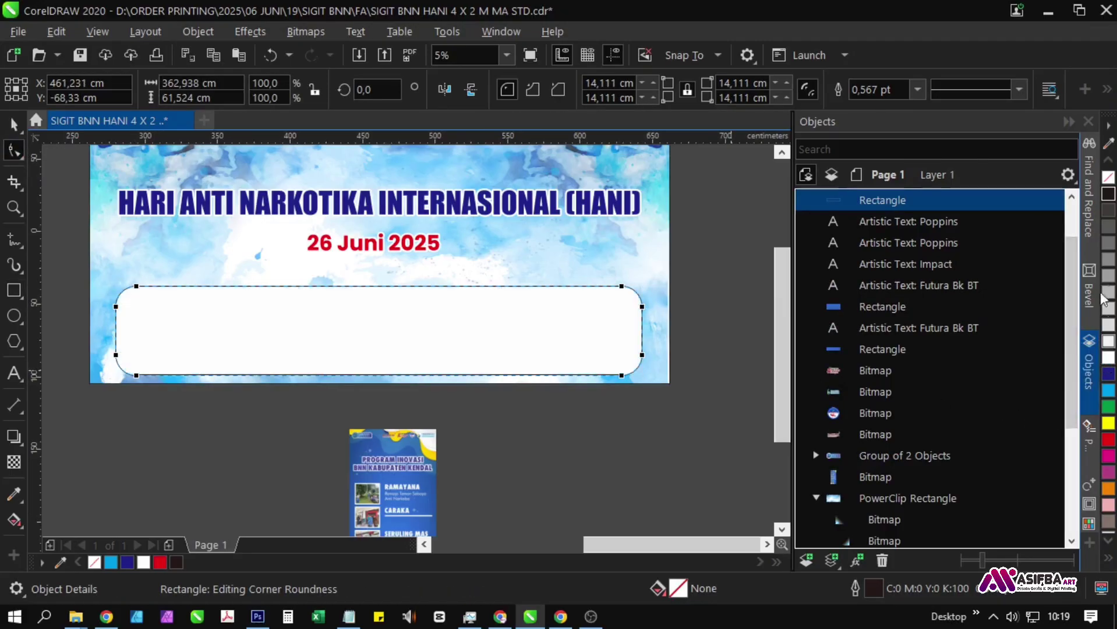
pyautogui.rightClick(1109, 177)
pyautogui.press('space')
pyautogui.keyDown('shift'); pyautogui.click(621, 248); pyautogui.keyUp('shift')
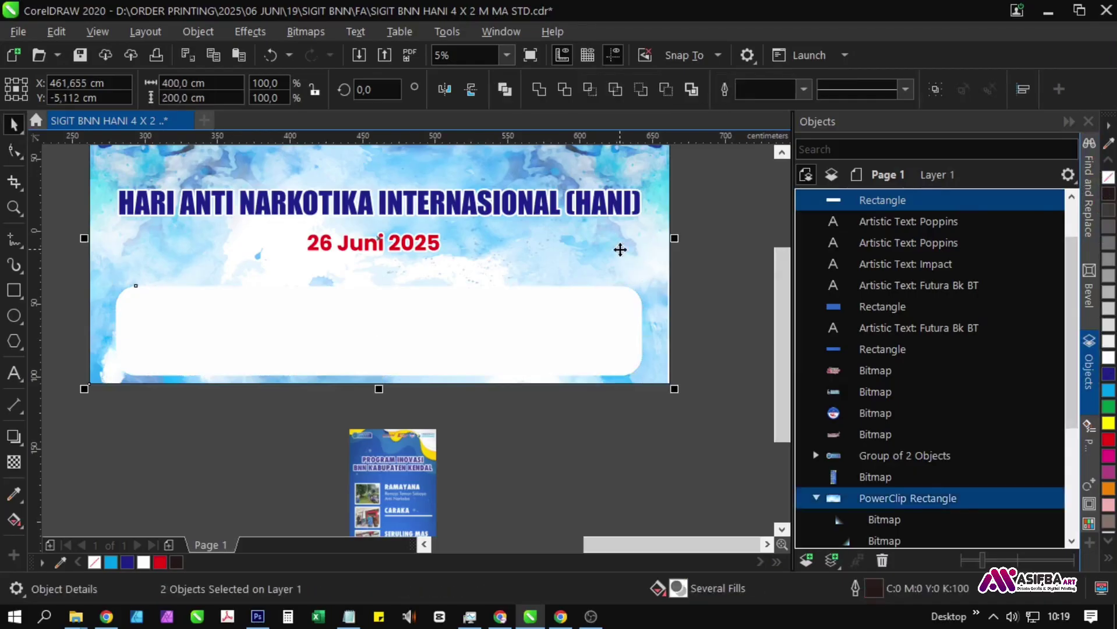
pyautogui.hotkey('shift', 'pagedown')
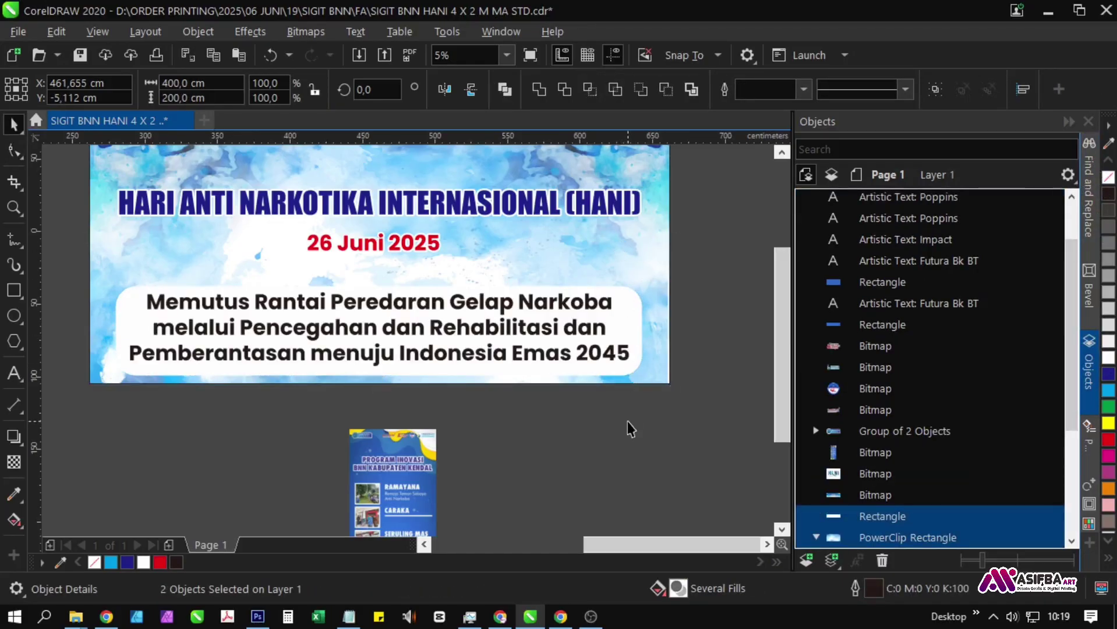
pyautogui.click(628, 419)
# Scale the slogan down slightly from its centre within the white panel.
pyautogui.moveTo(639, 390); pyautogui.dragTo(645, 419)
pyautogui.click(615, 391)
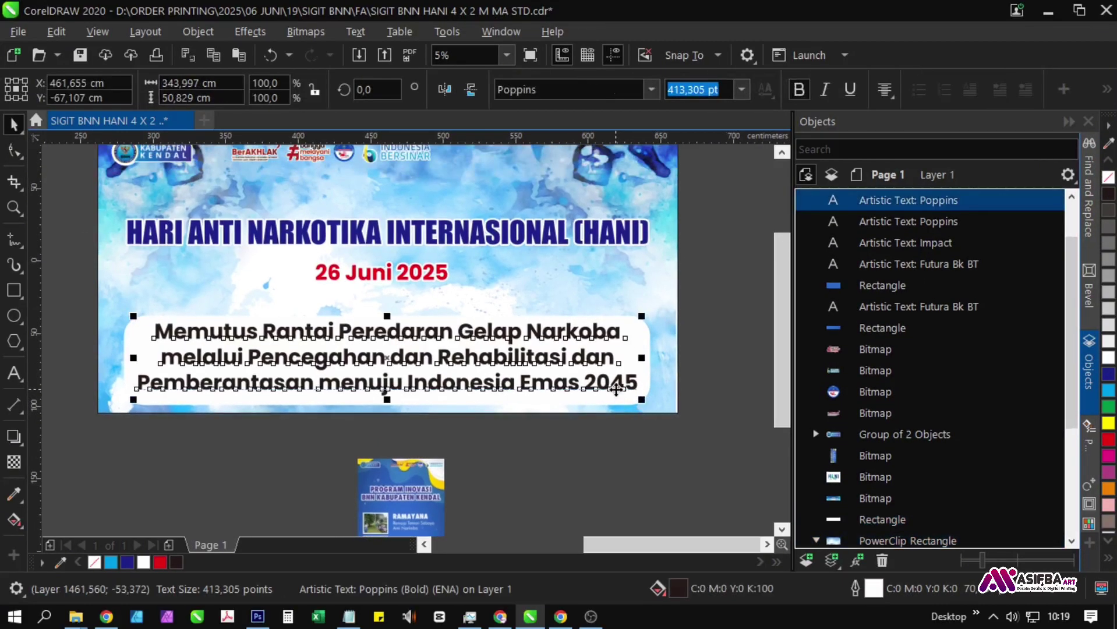
pyautogui.scroll(1, 622, 401)
pyautogui.moveTo(666, 410); pyautogui.dragTo(668, 385)
pyautogui.scroll(-3, 669, 376)
# Round the white panel's corners fully so both ends become semicircular.
pyautogui.click(14, 151)
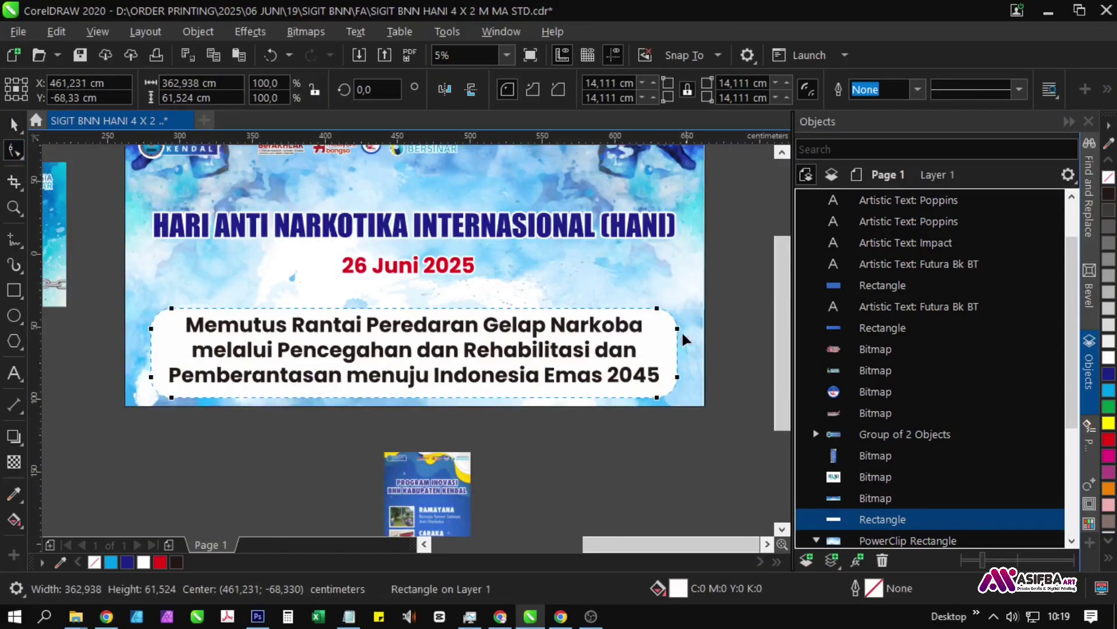
pyautogui.moveTo(677, 329); pyautogui.dragTo(698, 390)
pyautogui.press('space')
pyautogui.click(692, 430)
# Shrink the slogan from its centre to about 307 cm wide, leaving more margin inside the white panel.
pyautogui.moveTo(658, 438); pyautogui.dragTo(655, 375)
pyautogui.click(645, 358)
pyautogui.scroll(3, 644, 357)
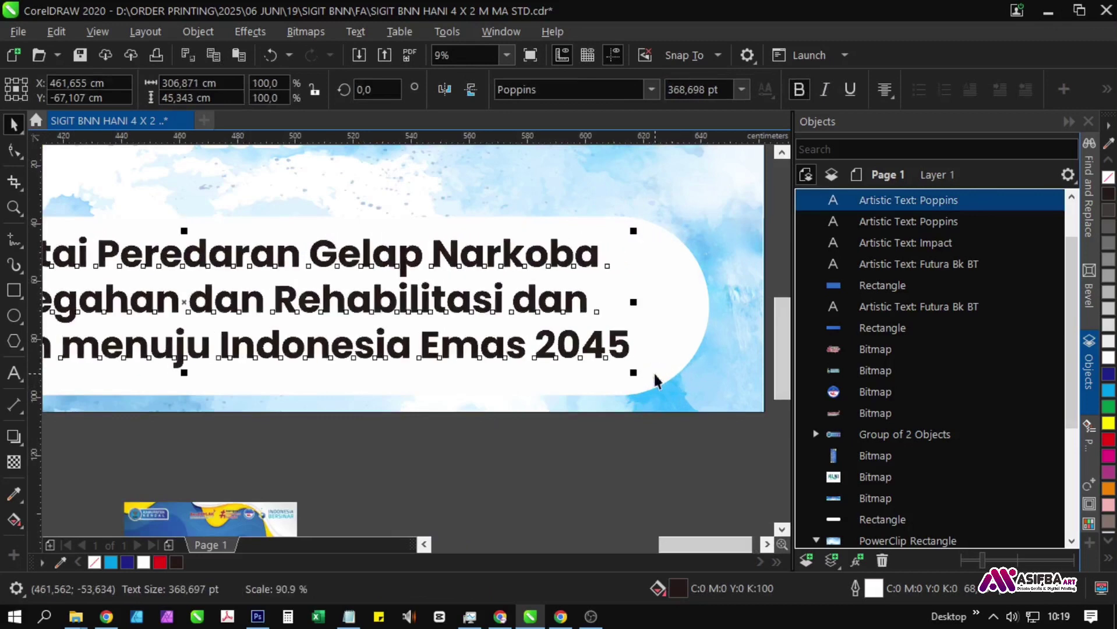
pyautogui.scroll(-3, 664, 406)
pyautogui.click(670, 413)
# Select the slogan together with its white panel and move both up about 7 cm.
pyautogui.moveTo(693, 422); pyautogui.dragTo(123, 266)
pyautogui.moveTo(481, 337); pyautogui.dragTo(481, 327)
pyautogui.scroll(1, 519, 327)
pyautogui.scroll(2, 516, 267)
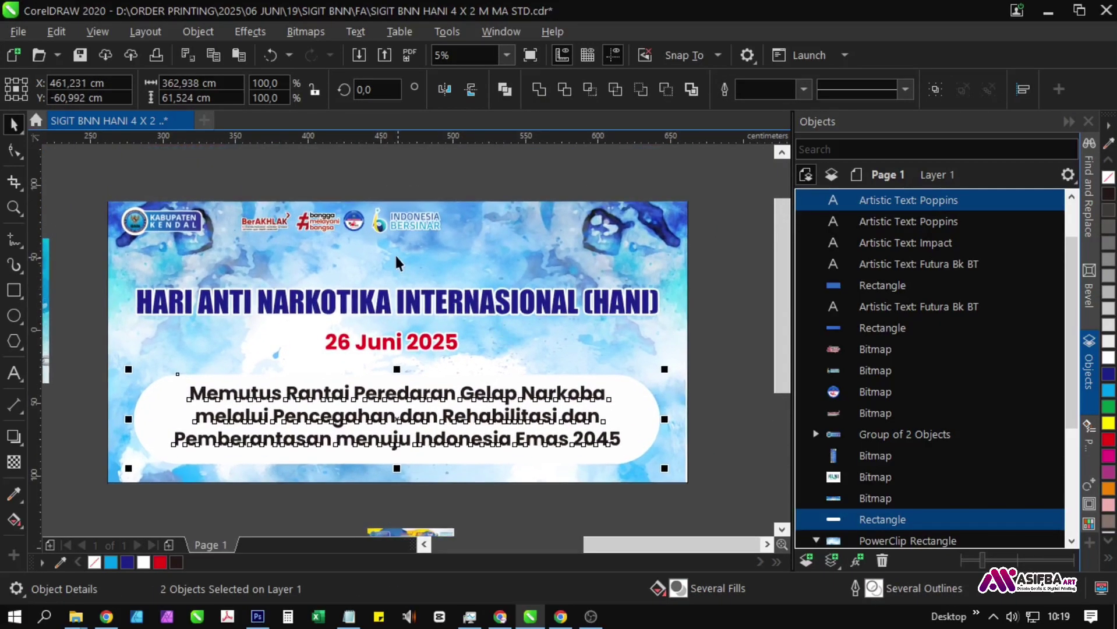
# Move the round Zona Integritas logo and the Indonesia Bersinar logo together to the banner's upper right corner.
pyautogui.click(401, 224)
pyautogui.click(415, 175)
pyautogui.moveTo(241, 200); pyautogui.dragTo(505, 216)
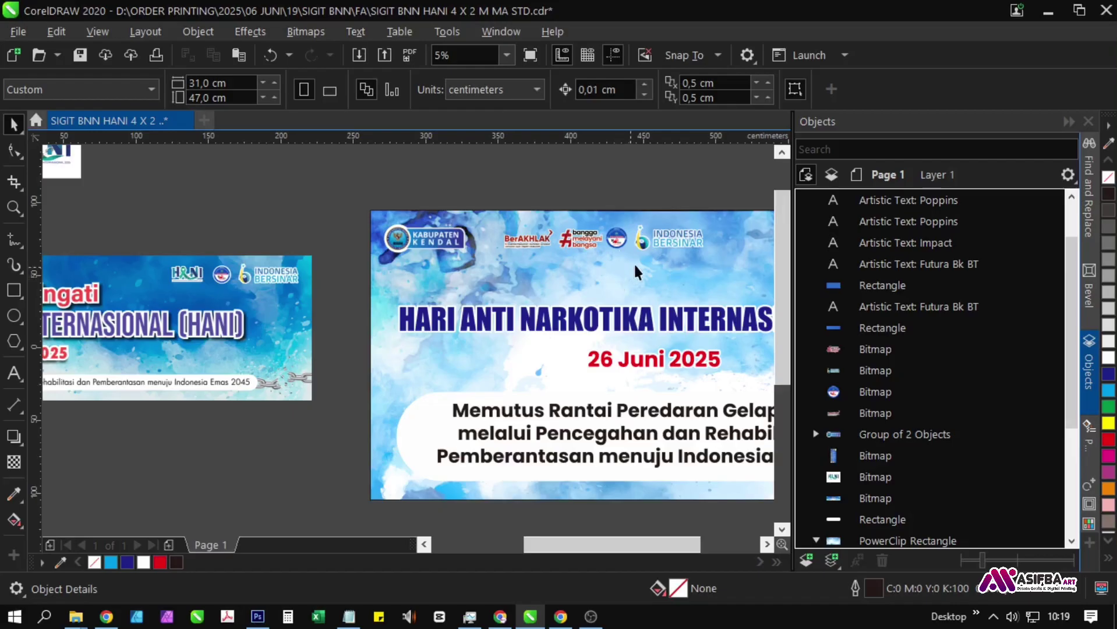
pyautogui.click(669, 249)
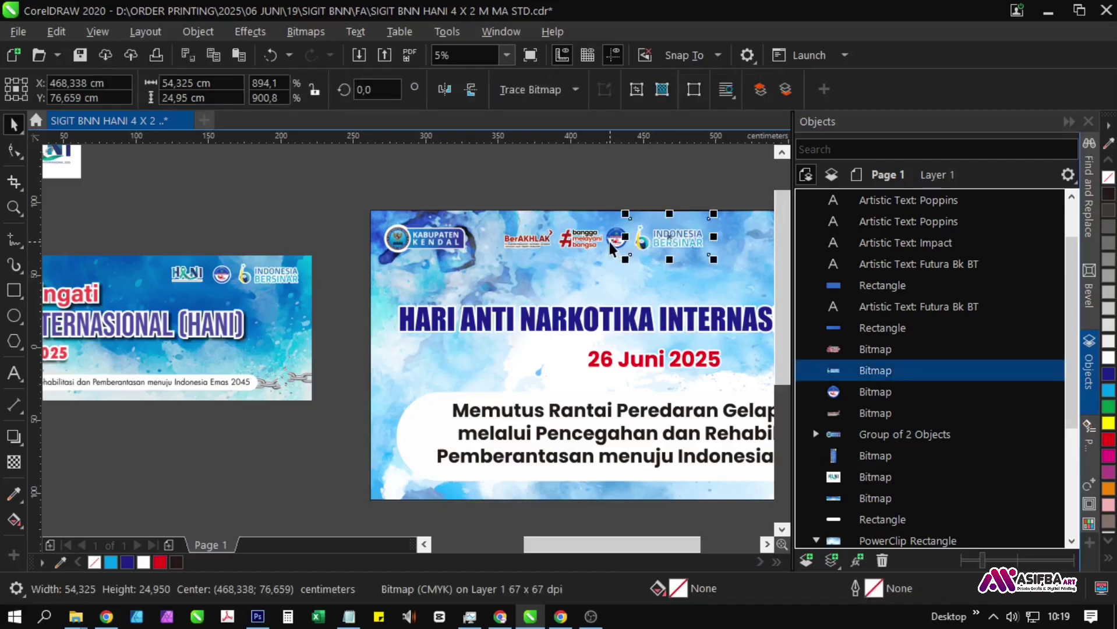
pyautogui.keyDown('shift'); pyautogui.click(610, 243); pyautogui.keyUp('shift')
pyautogui.hscroll(3, 312, 239)
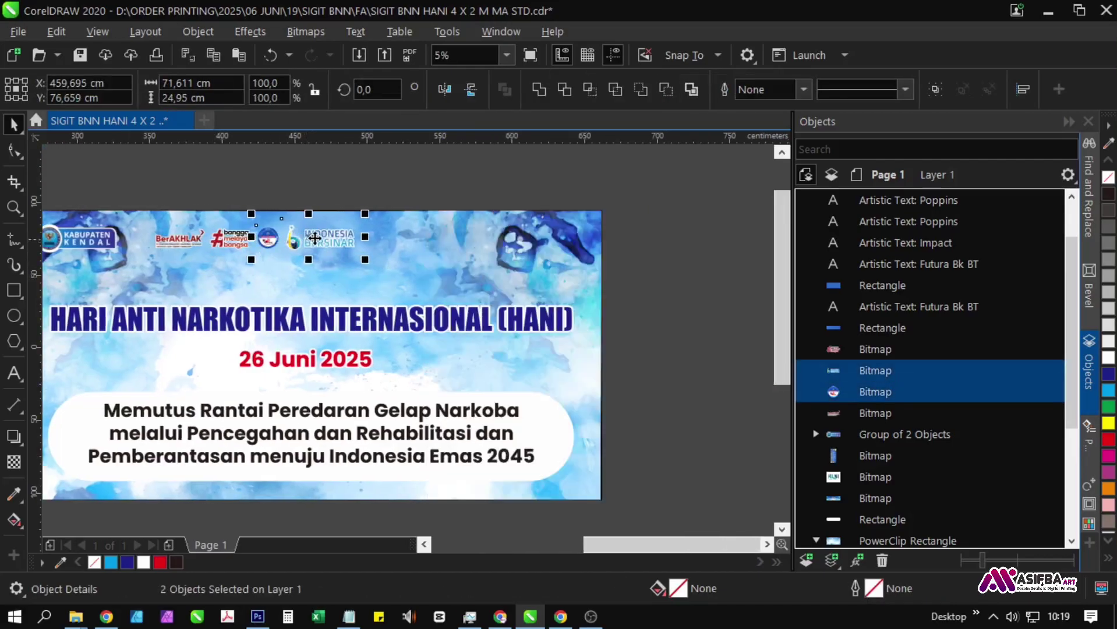
pyautogui.moveTo(312, 240); pyautogui.dragTo(546, 242)
pyautogui.click(607, 278)
# Move the BerAKHLAK and Bangga Melayani Bangsa logos off the banner to the empty area above it.
pyautogui.hscroll(-2, 635, 282)
pyautogui.click(430, 234)
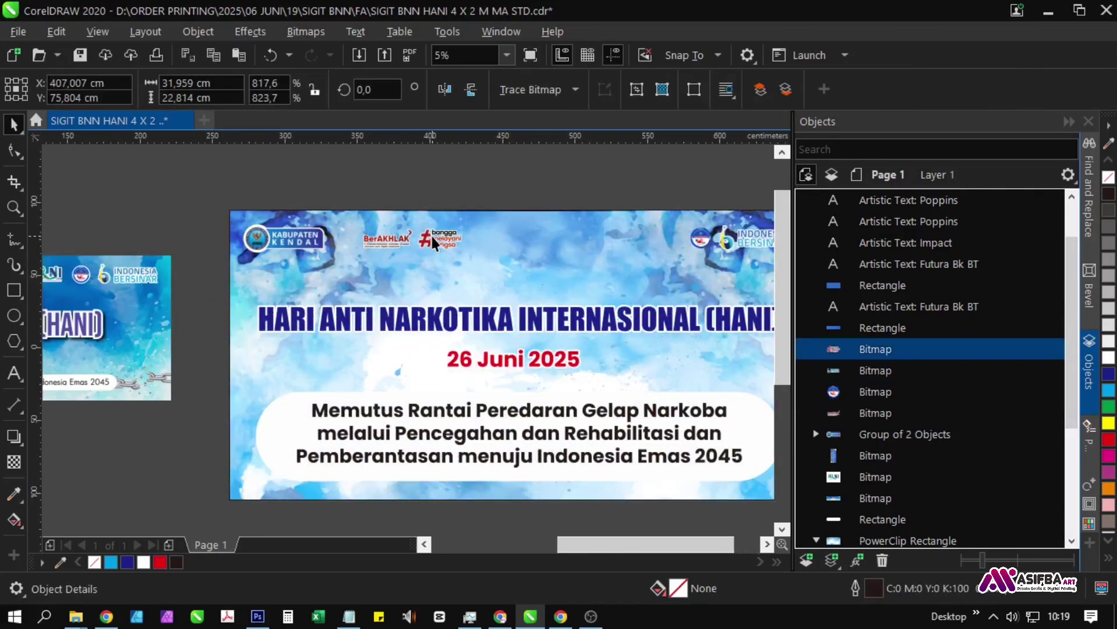
pyautogui.keyDown('shift'); pyautogui.click(386, 245); pyautogui.keyUp('shift')
pyautogui.moveTo(386, 245); pyautogui.dragTo(549, 172)
# Enlarge the round Zona Integritas logo to about 20.4 cm, keeping its upper right corner fixed.
pyautogui.moveTo(292, 309); pyautogui.dragTo(460, 246)
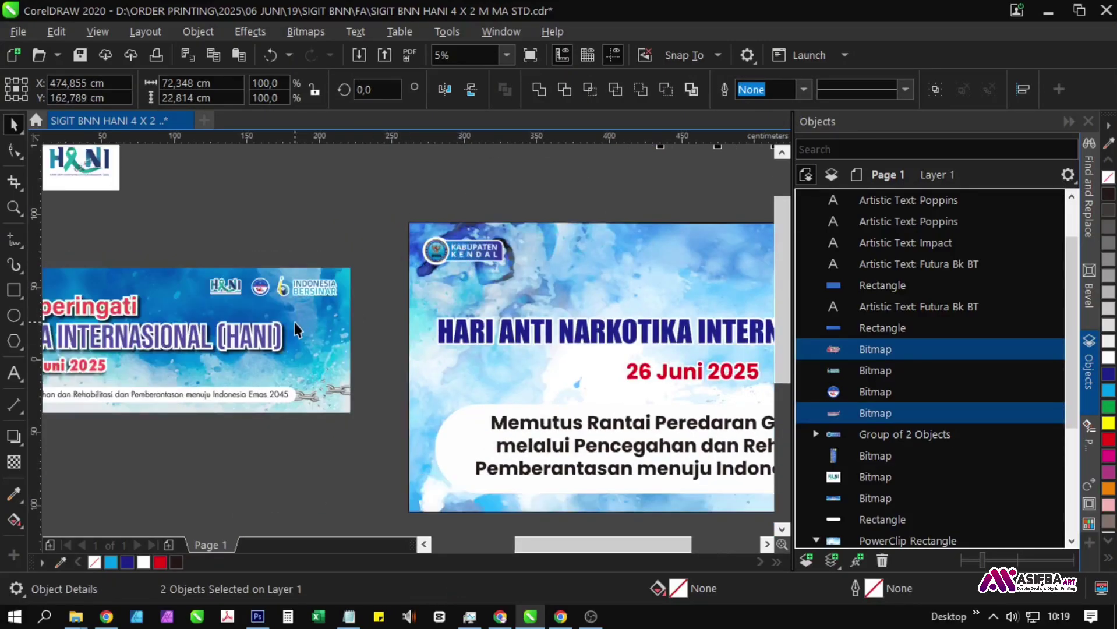
pyautogui.scroll(-2, 294, 322)
pyautogui.hscroll(3, 460, 291)
pyautogui.scroll(2, 460, 290)
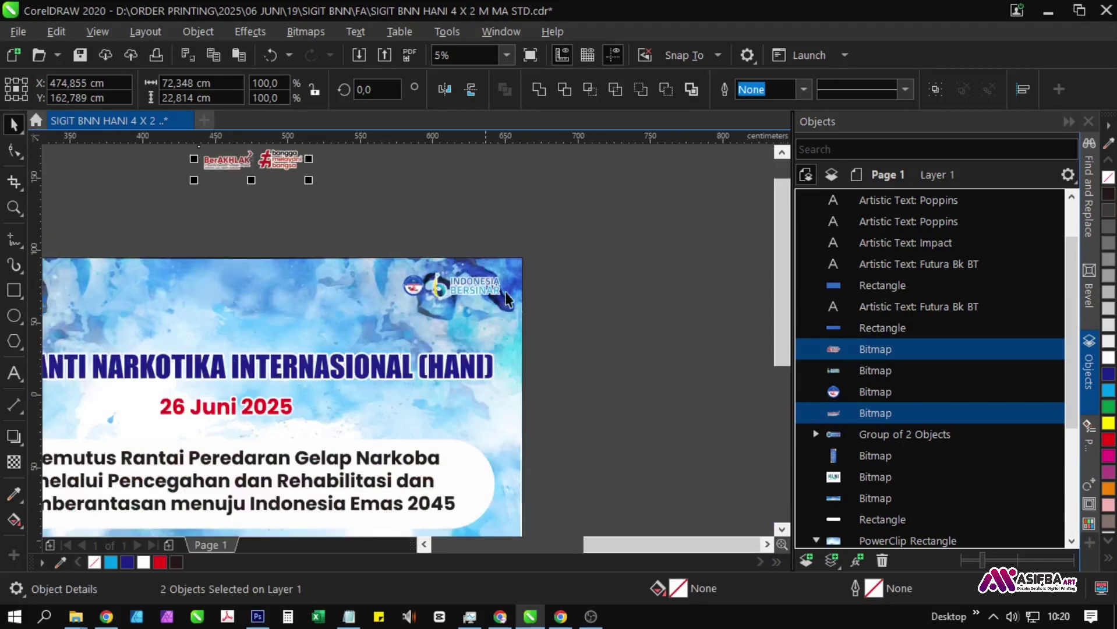
pyautogui.scroll(3, 423, 297)
pyautogui.click(412, 286)
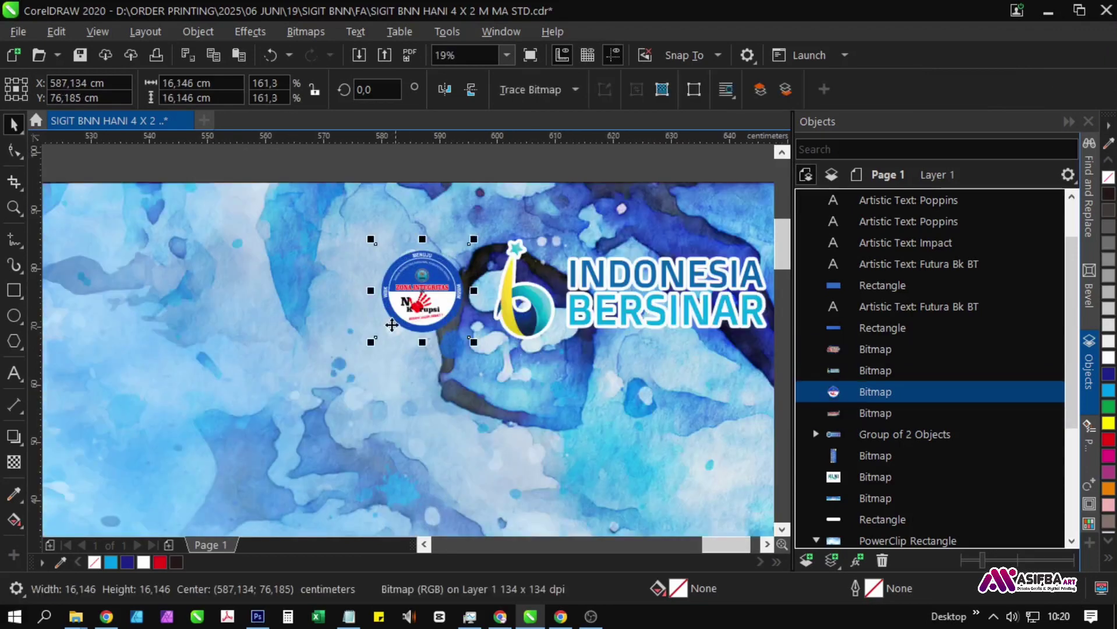
pyautogui.moveTo(375, 345); pyautogui.dragTo(349, 372)
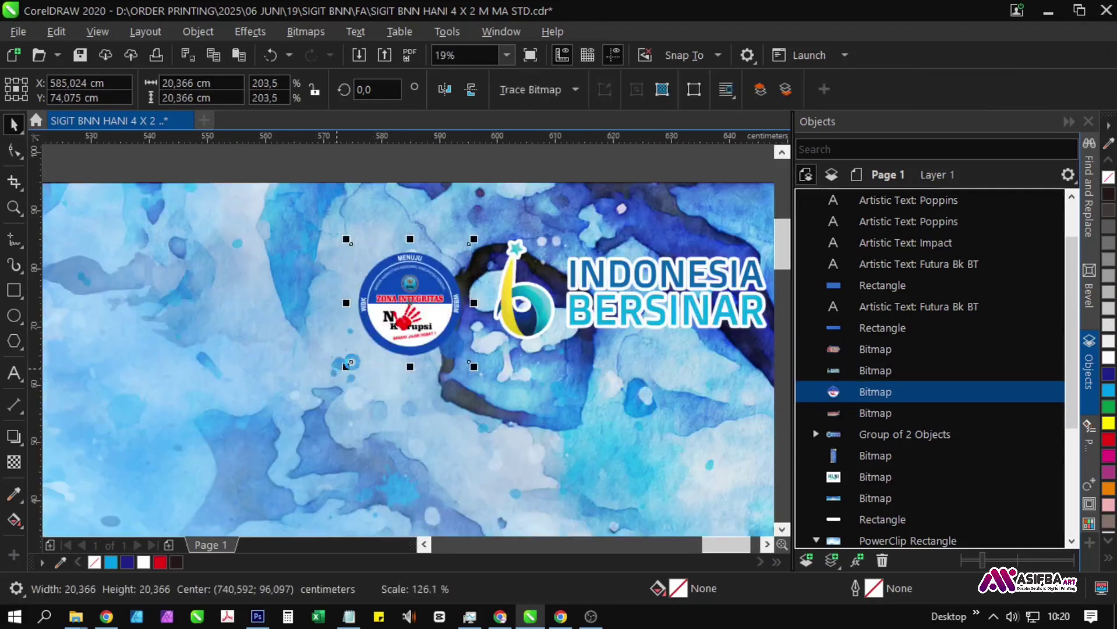
# Draw a circle about 16.4 cm in diameter over the Zona Integritas logo and centre it on the logo.
pyautogui.scroll(2, 442, 274)
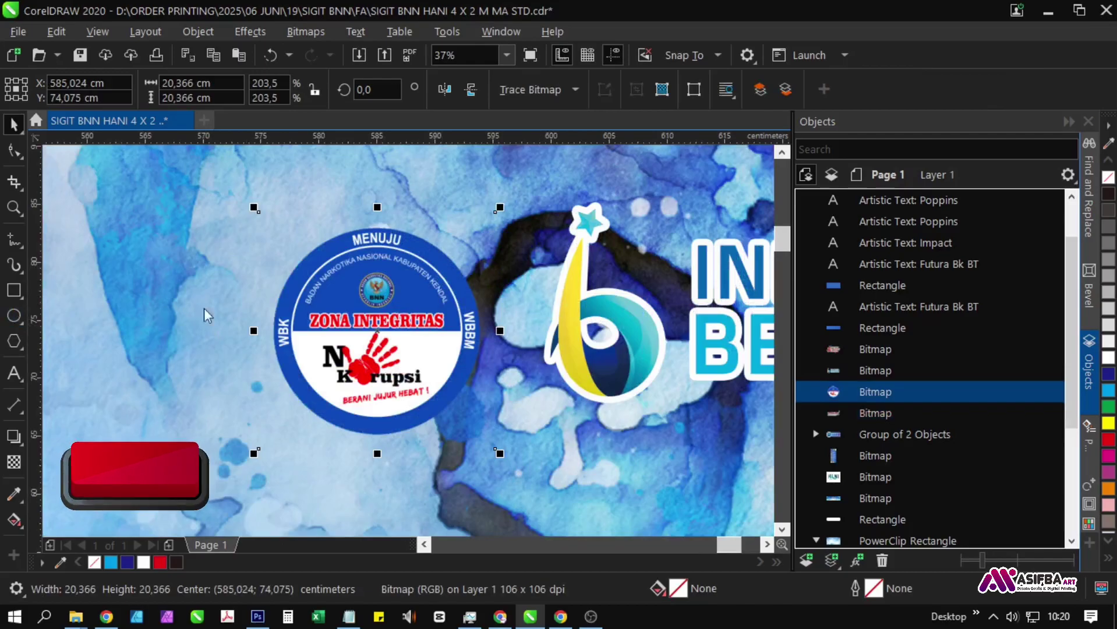
pyautogui.moveTo(258, 260); pyautogui.dragTo(450, 450)
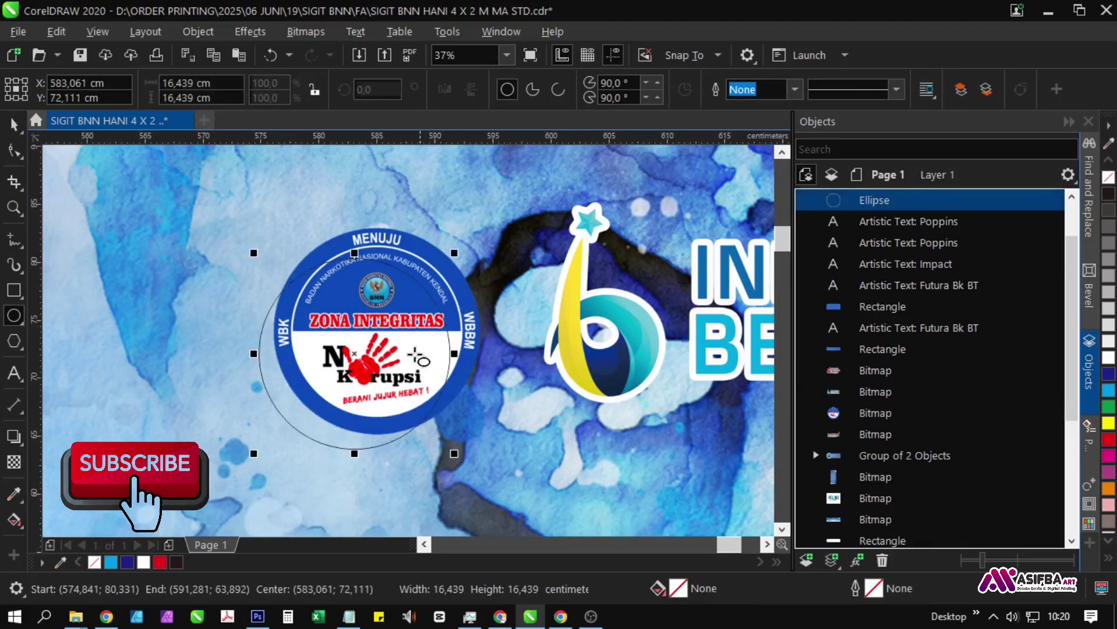
pyautogui.press('space')
pyautogui.keyDown('shift'); pyautogui.click(427, 268); pyautogui.keyUp('shift')
pyautogui.press('c')
pyautogui.press('e')
# Enlarge the circle from its centre to about 17.5 cm so it matches the Zona Integritas logo's blue edge.
pyautogui.scroll(-2, 421, 293)
pyautogui.click(390, 389)
pyautogui.scroll(4, 412, 373)
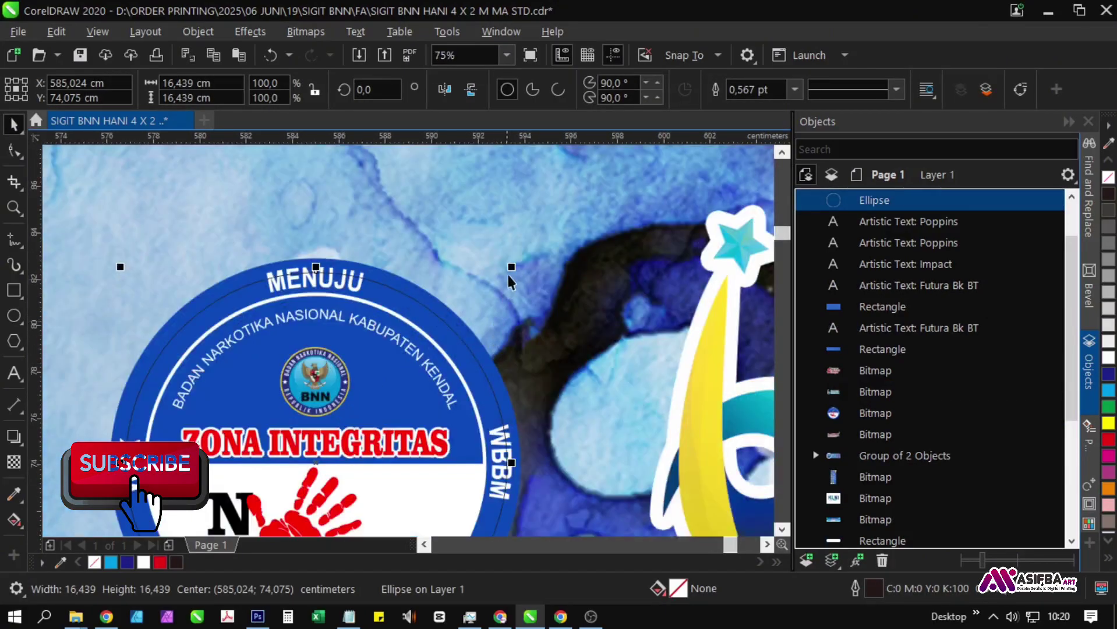
pyautogui.moveTo(514, 267); pyautogui.dragTo(520, 259)
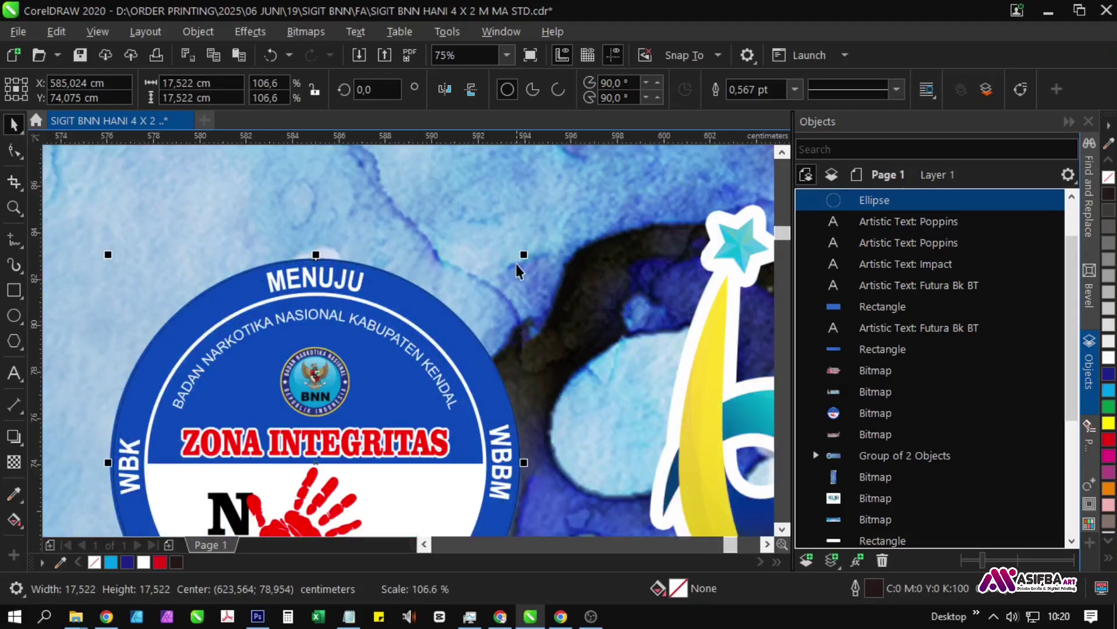
# PowerClip the Zona Integritas logo bitmap inside the circle.
pyautogui.scroll(-2, 493, 259)
pyautogui.click(487, 274)
pyautogui.rightClick(480, 291)
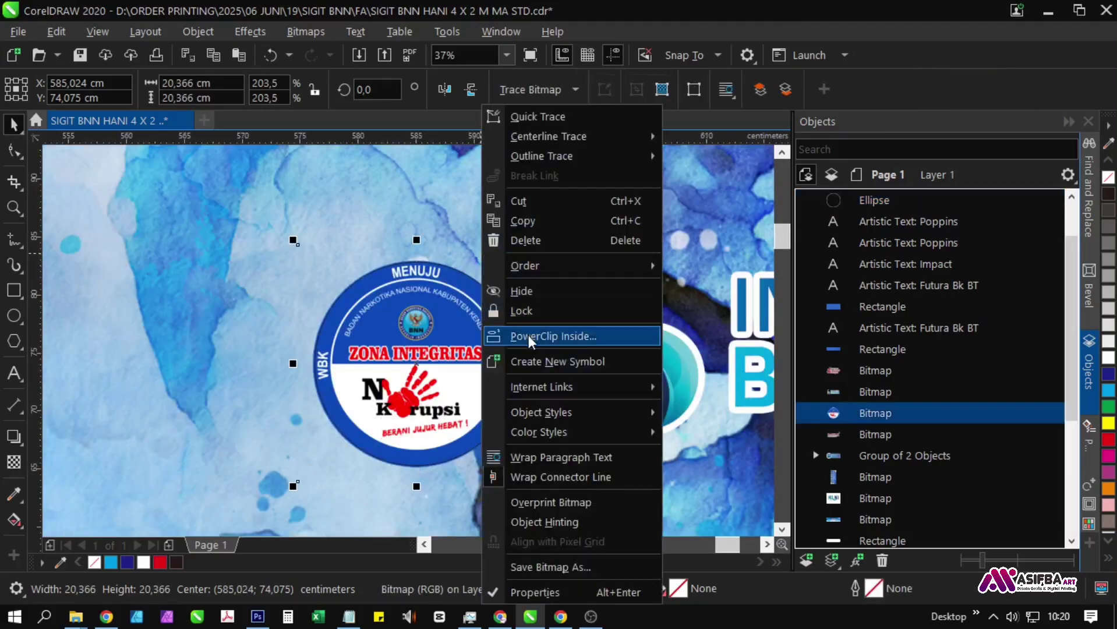
pyautogui.click(528, 333)
pyautogui.click(466, 340)
# Give the clipped logo a white outline placed behind the fill, scaled with the object, and with round corners.
pyautogui.rightClick(1109, 360)
pyautogui.press('F12')
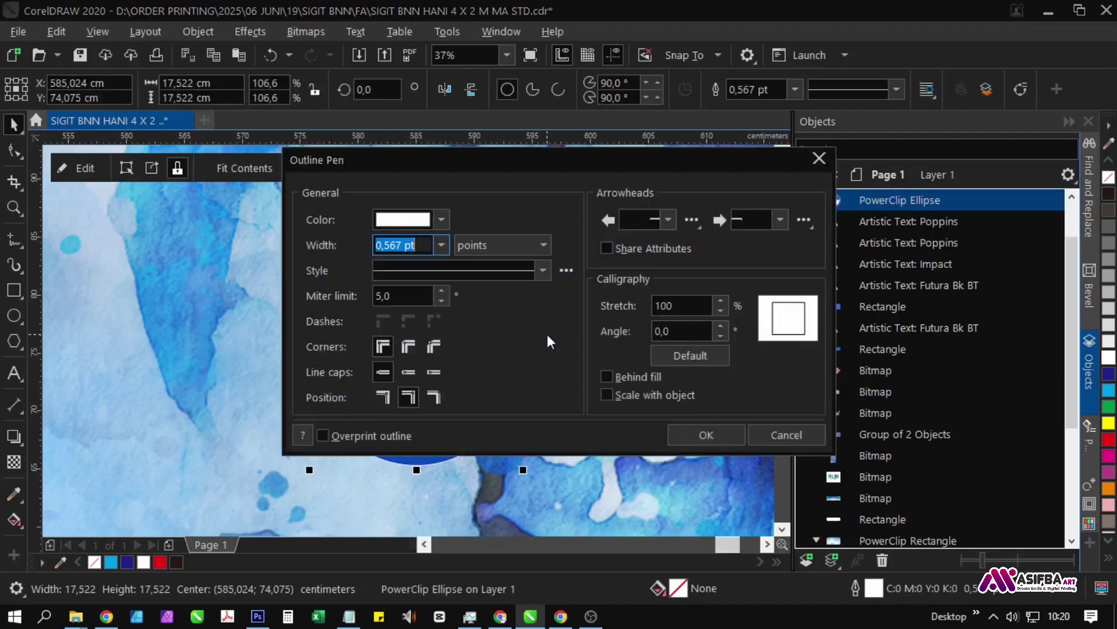
pyautogui.click(606, 395)
pyautogui.click(607, 395)
pyautogui.click(606, 376)
pyautogui.moveTo(487, 169); pyautogui.dragTo(740, 162)
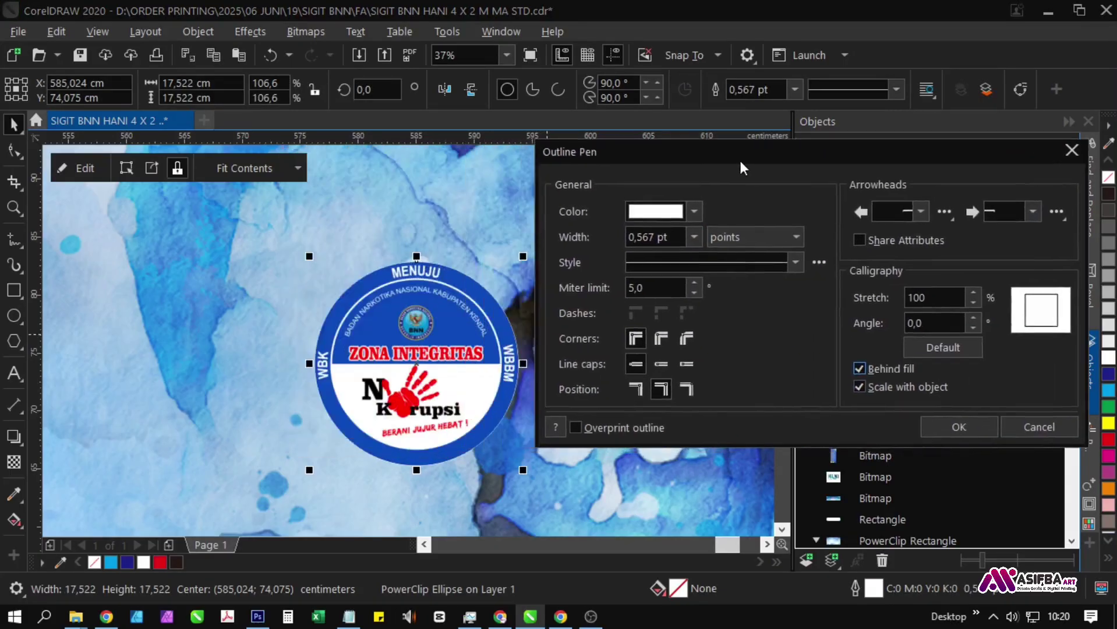
pyautogui.click(662, 337)
# Try outline widths of 16 and 36 pt on the clipped logo, and set the white outline to 25 pt.
pyautogui.click(696, 238)
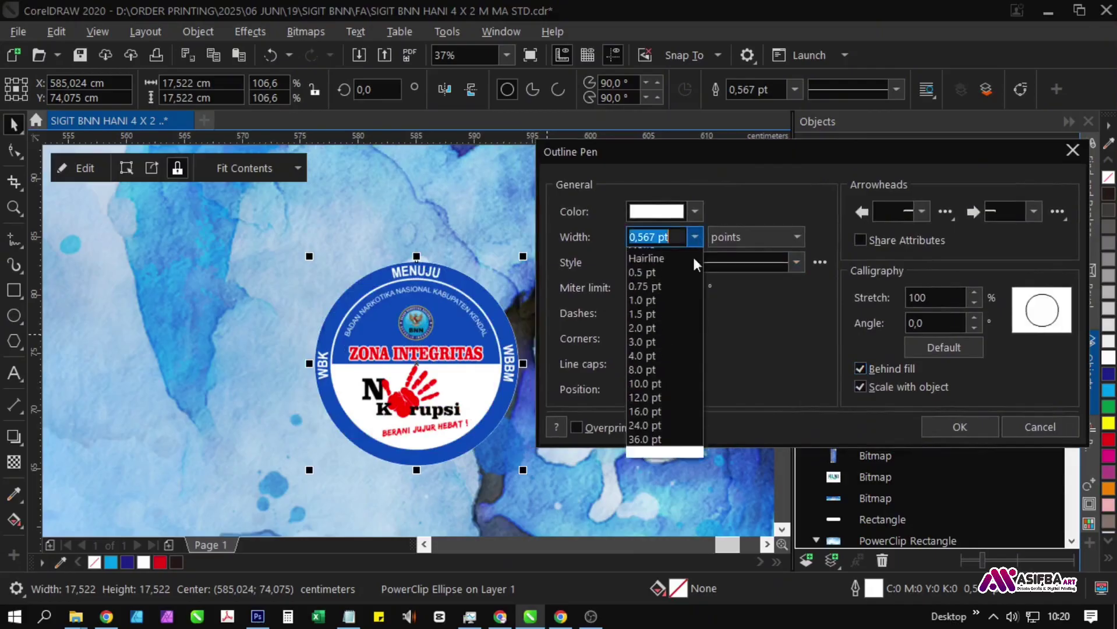
pyautogui.click(665, 427)
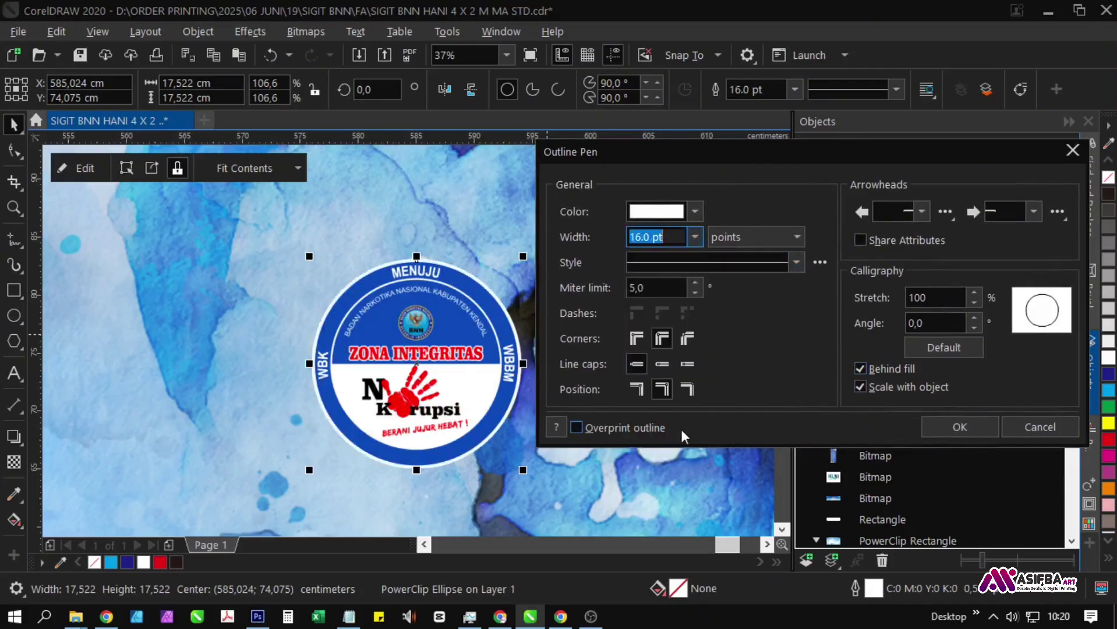
pyautogui.click(694, 239)
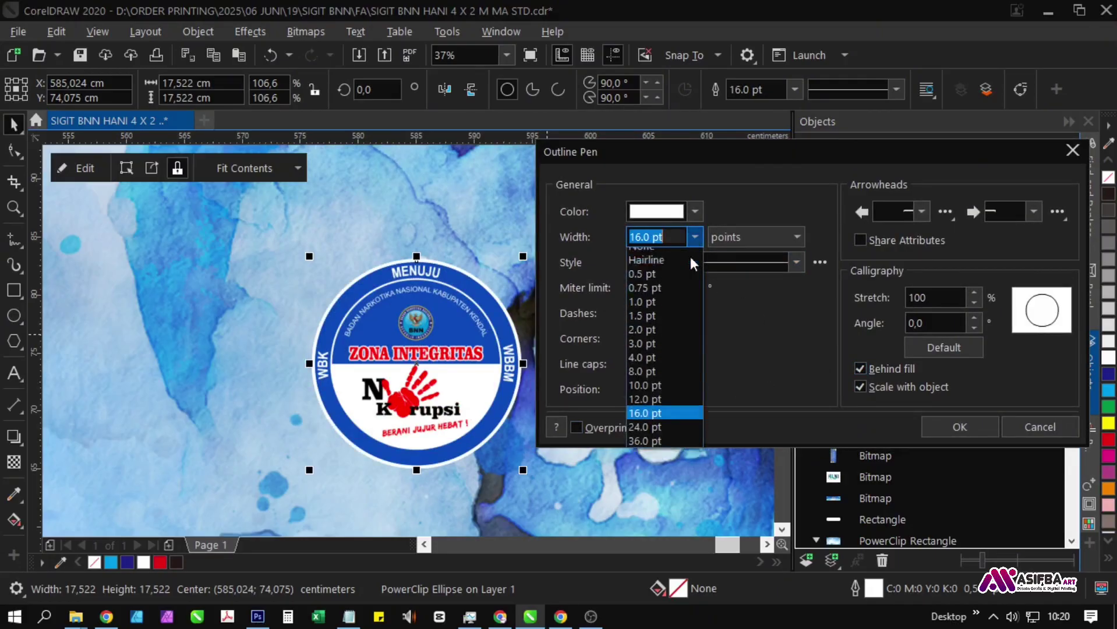
pyautogui.click(663, 447)
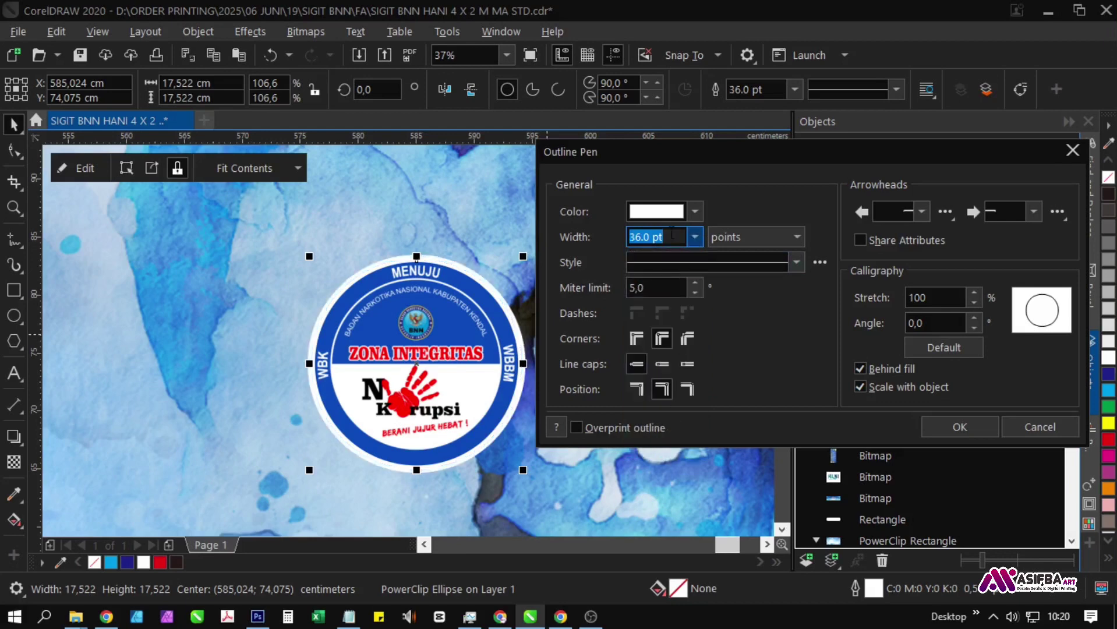
pyautogui.write('25')
pyautogui.press('Return')
# Enlarge the Zona Integritas and Indonesia Bersinar logos together from their shared centre.
pyautogui.press('F3')
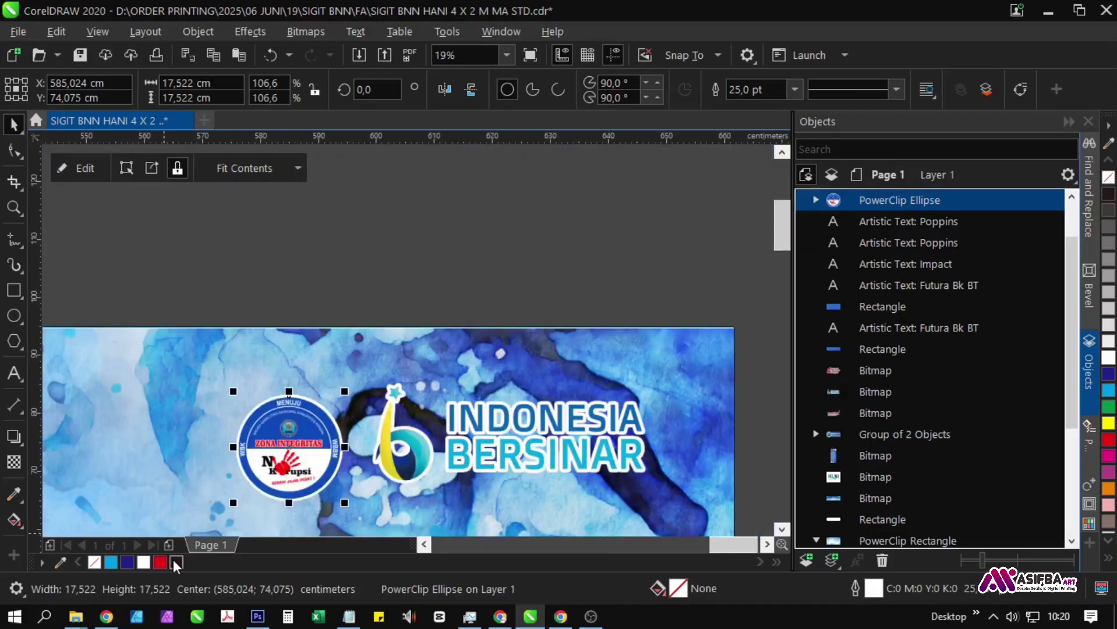
pyautogui.scroll(-3, 315, 537)
pyautogui.keyDown('shift'); pyautogui.click(405, 356); pyautogui.keyUp('shift')
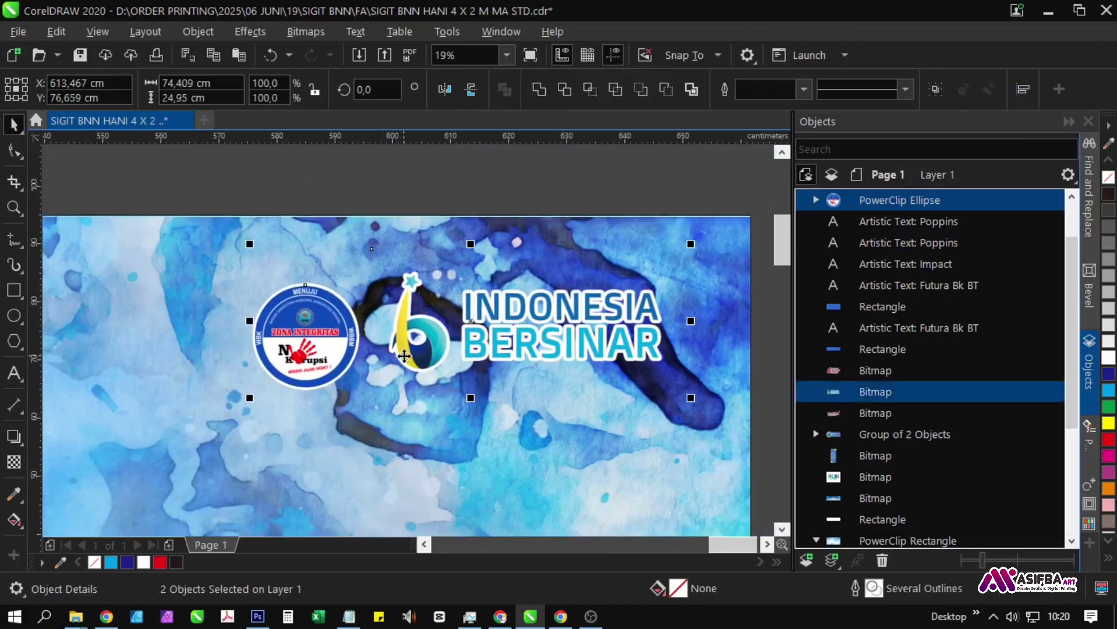
pyautogui.scroll(-1, 431, 419)
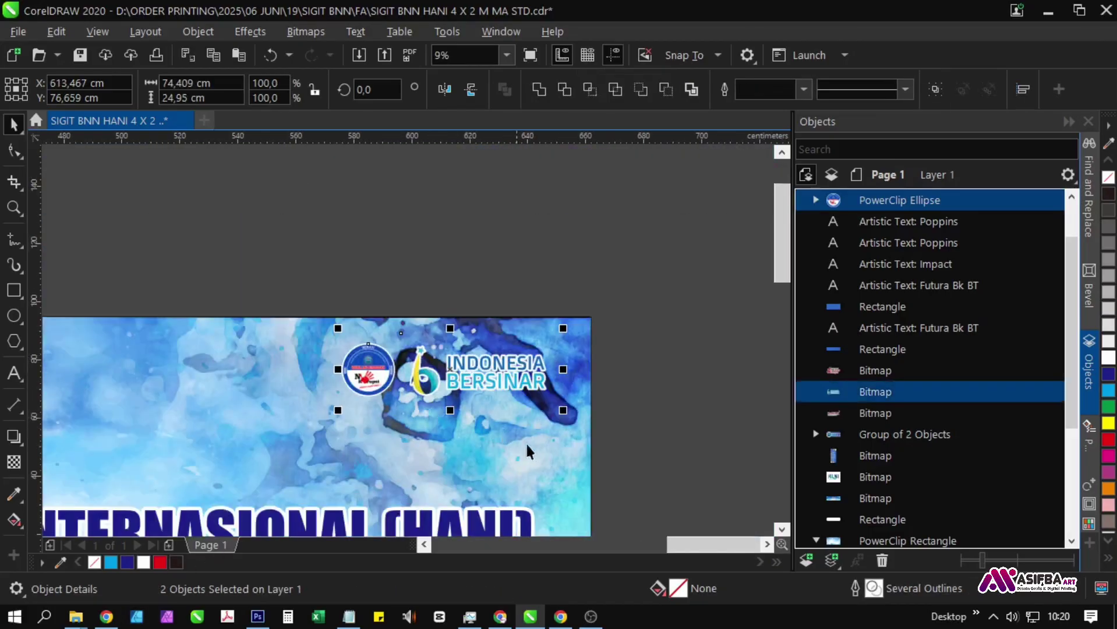
pyautogui.moveTo(562, 410); pyautogui.dragTo(582, 433)
pyautogui.press('Escape')
pyautogui.scroll(-2, 483, 440)
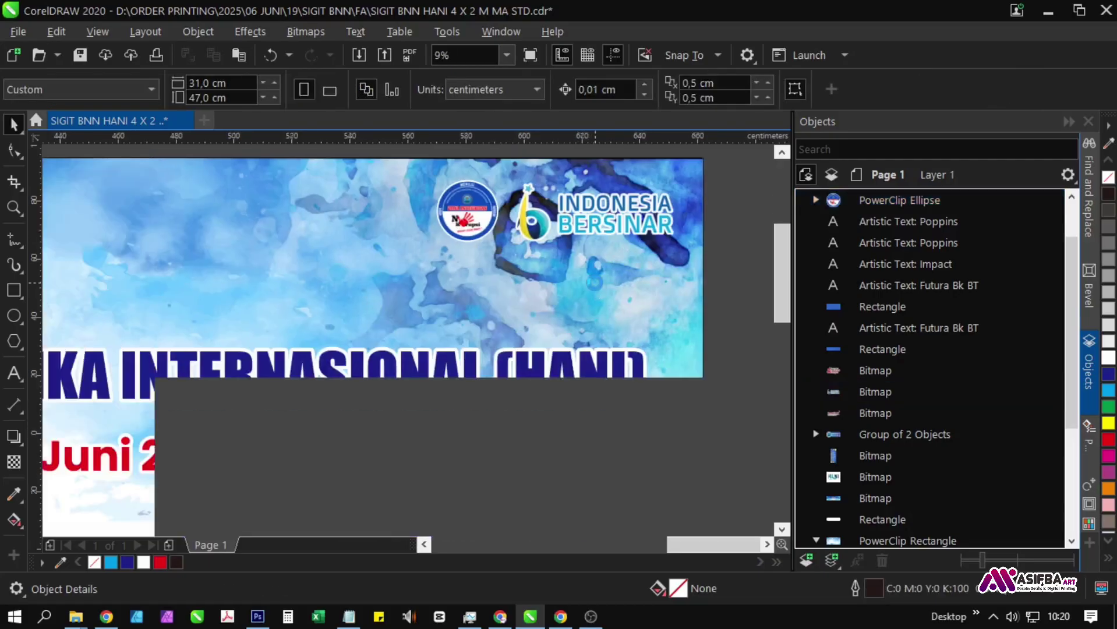
pyautogui.moveTo(341, 323); pyautogui.dragTo(466, 324)
pyautogui.moveTo(454, 400); pyautogui.dragTo(350, 372)
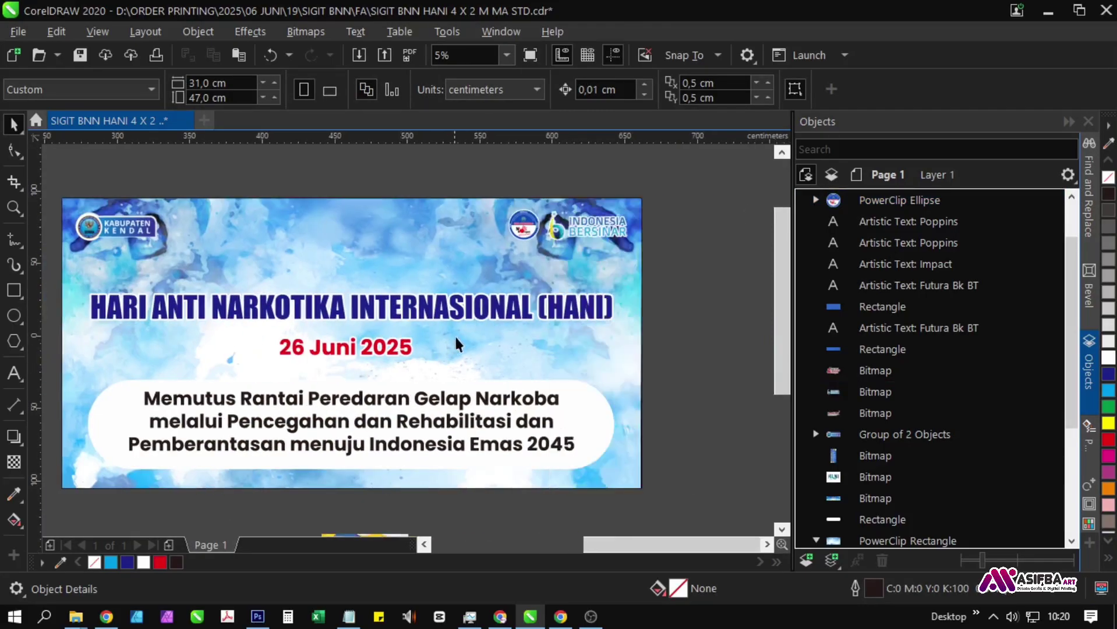
# Bring the HARI ANTI NARKOTIKA INTERNASIONAL (HANI) headline to the front and duplicate it in place.
pyautogui.click(473, 310)
pyautogui.hotkey('shift', 'pageup')
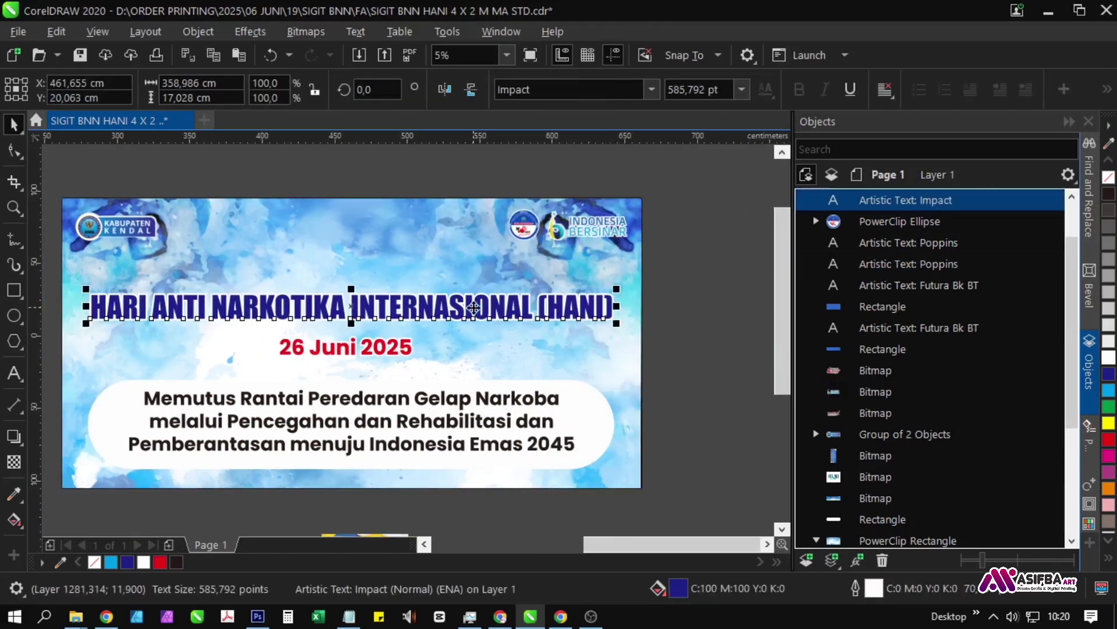
pyautogui.hotkey('ctrl', 'c')
pyautogui.hotkey('ctrl', 'v')
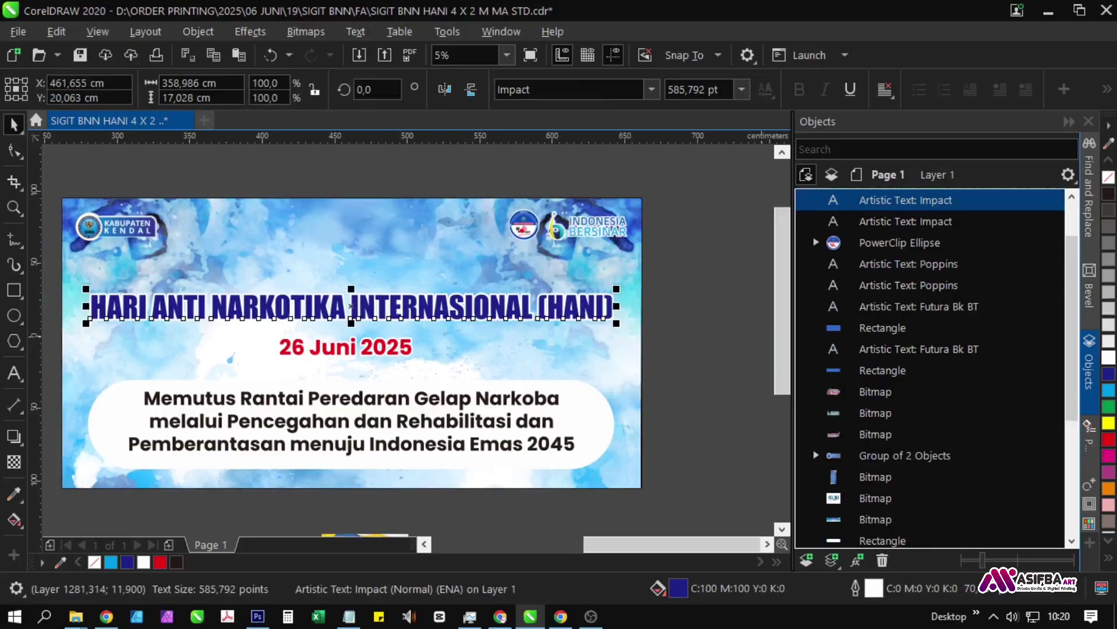
# Give the lower headline copy a deep black outline 100 pt wide.
pyautogui.click(985, 223)
pyautogui.rightClick(1110, 196)
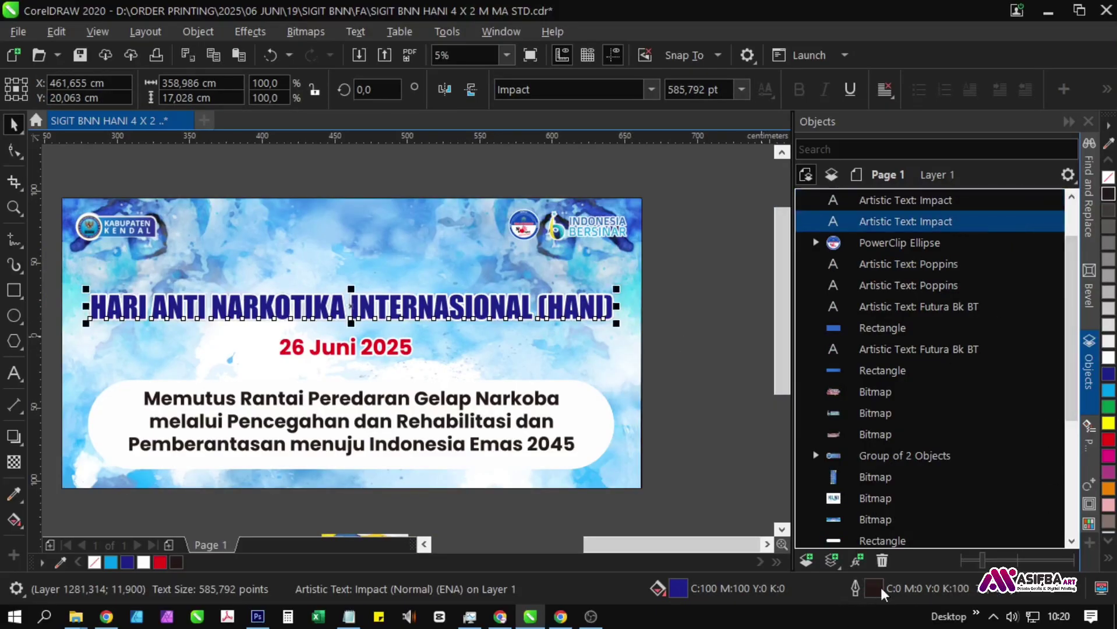
pyautogui.doubleClick(874, 588)
pyautogui.click(441, 220)
pyautogui.click(387, 260)
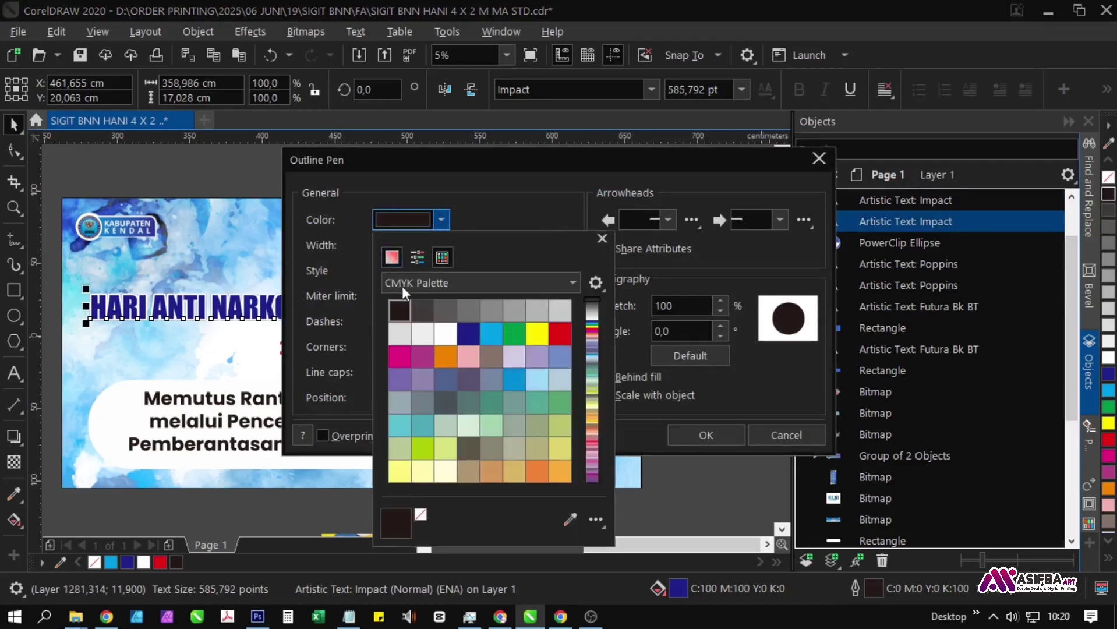
pyautogui.moveTo(482, 383); pyautogui.dragTo(657, 453)
pyautogui.click(662, 434)
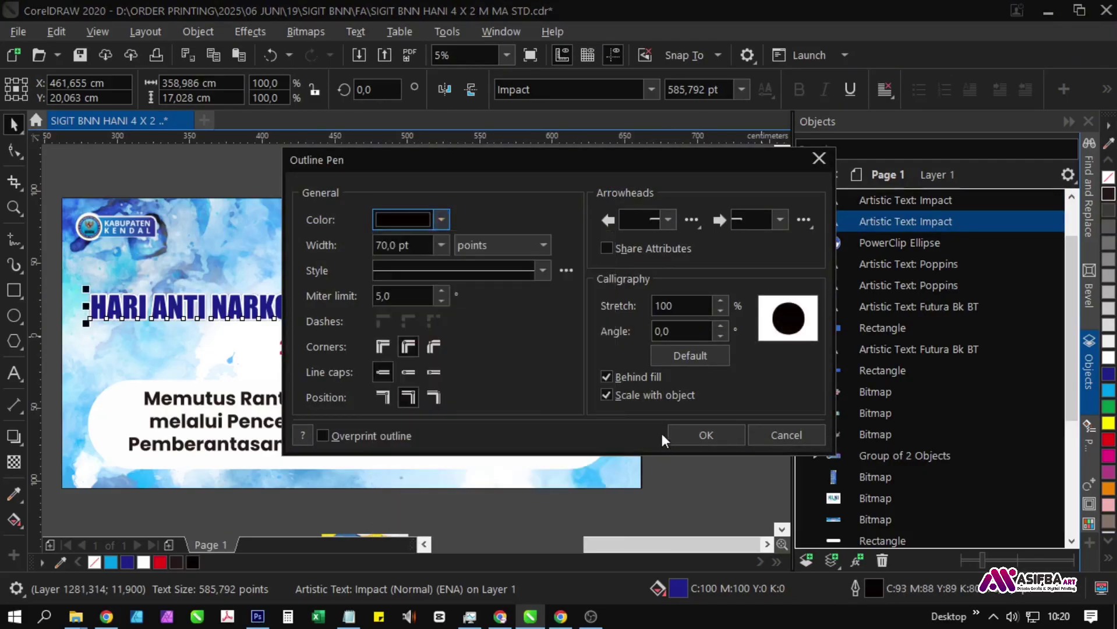
pyautogui.click(423, 244)
pyautogui.moveTo(423, 244); pyautogui.dragTo(335, 251)
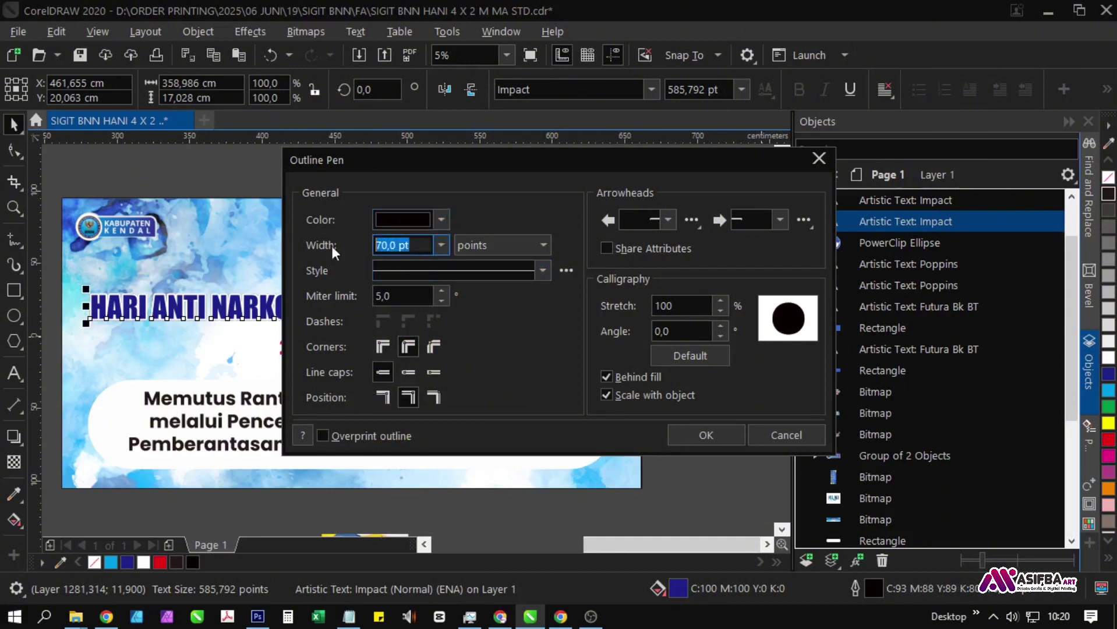
pyautogui.write('100')
pyautogui.press('Return')
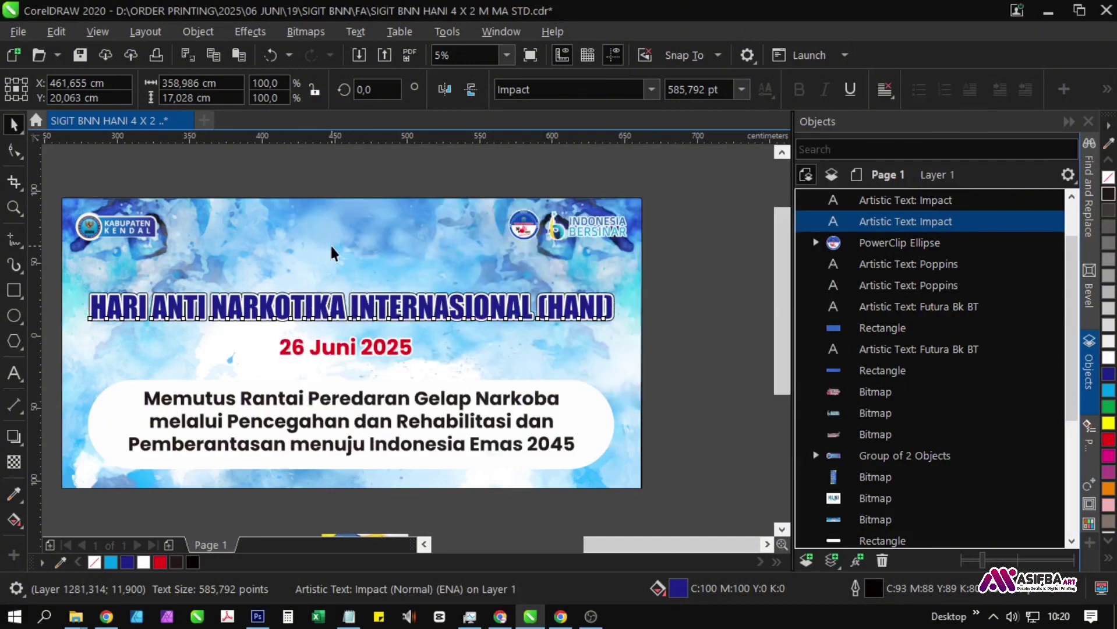
# Offset the black-outlined headline copy about 0.8 cm to the right and 0.8 cm down as a hard shadow.
pyautogui.scroll(2, 340, 312)
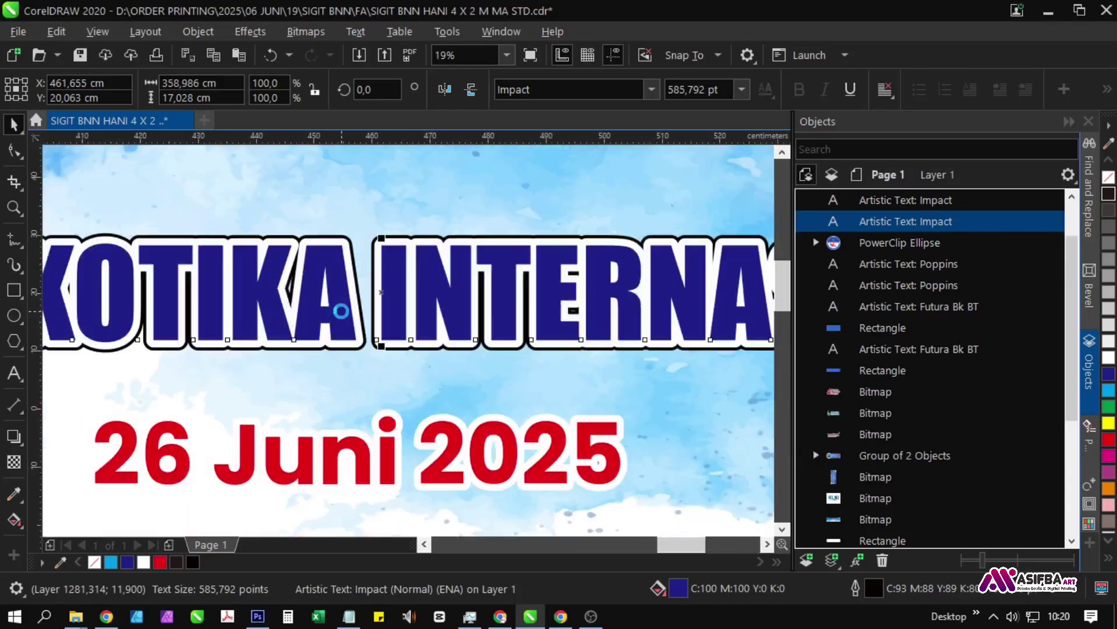
pyautogui.scroll(1, 402, 297)
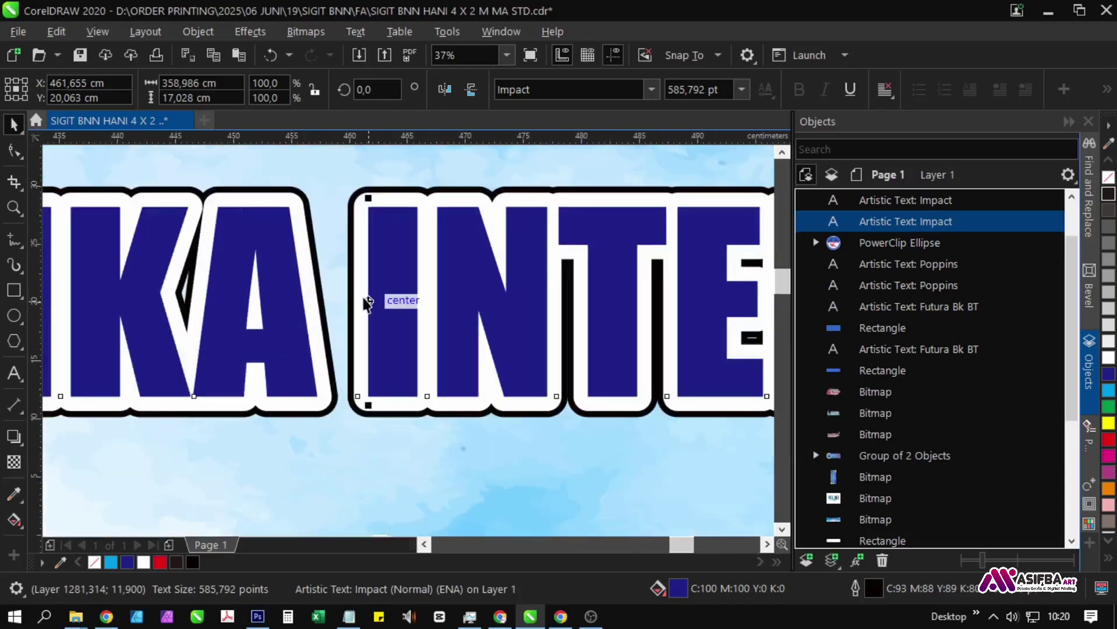
pyautogui.moveTo(371, 302); pyautogui.dragTo(404, 332)
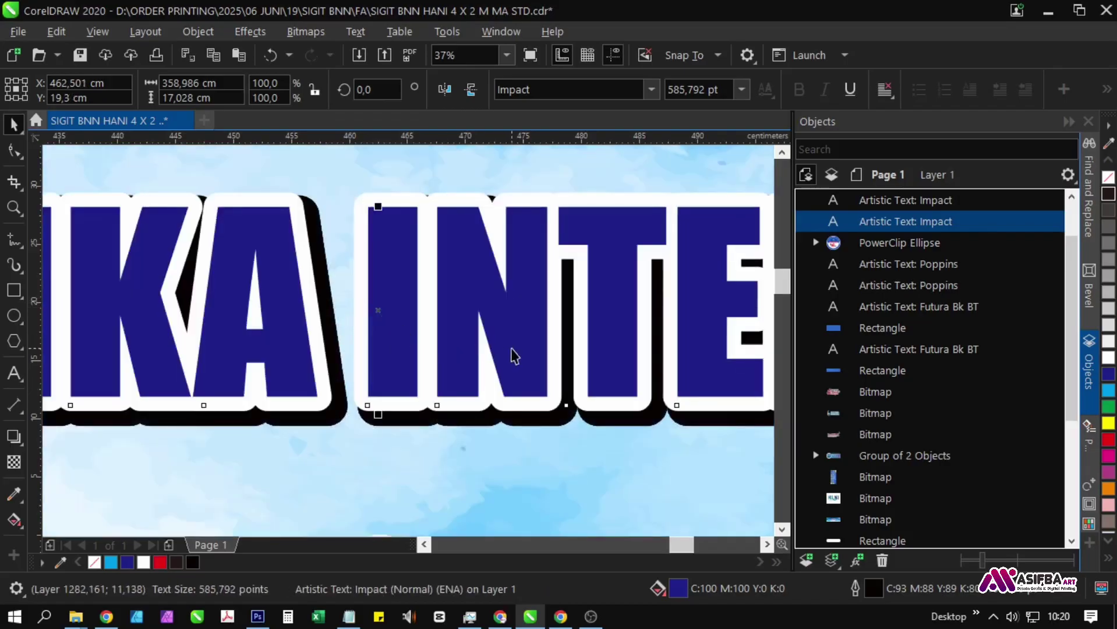
# Bring the red date 26 Juni 2025 to the front and duplicate it in place.
pyautogui.scroll(-2, 512, 355)
pyautogui.scroll(-1, 511, 348)
pyautogui.moveTo(241, 365); pyautogui.dragTo(414, 342)
pyautogui.moveTo(96, 366); pyautogui.dragTo(193, 365)
pyautogui.scroll(2, 192, 365)
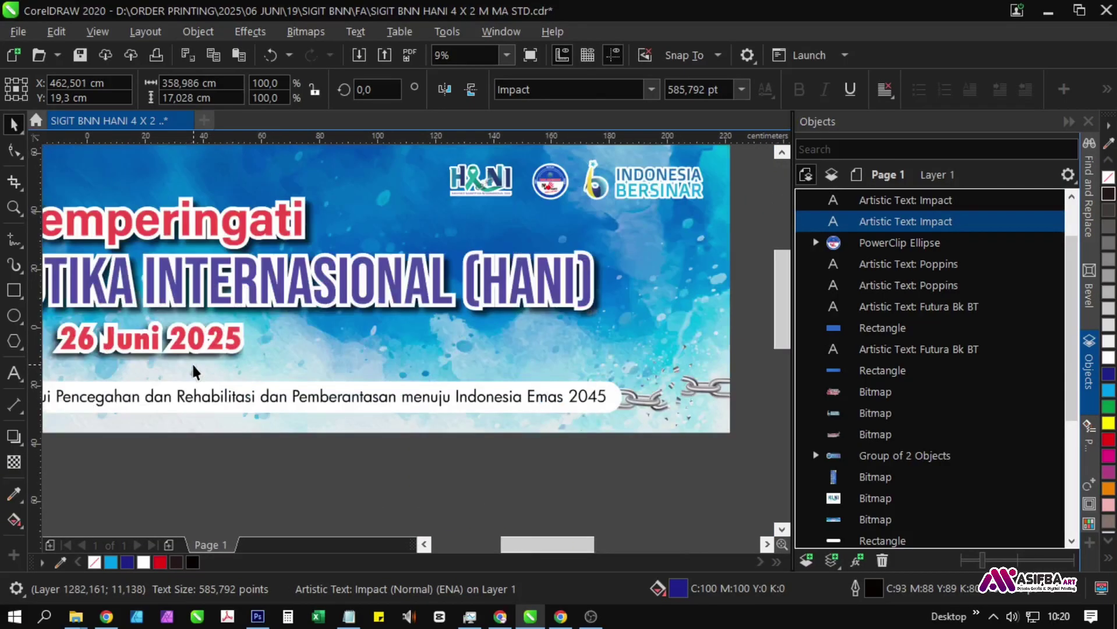
pyautogui.scroll(-2, 193, 365)
pyautogui.moveTo(484, 416); pyautogui.dragTo(44, 415)
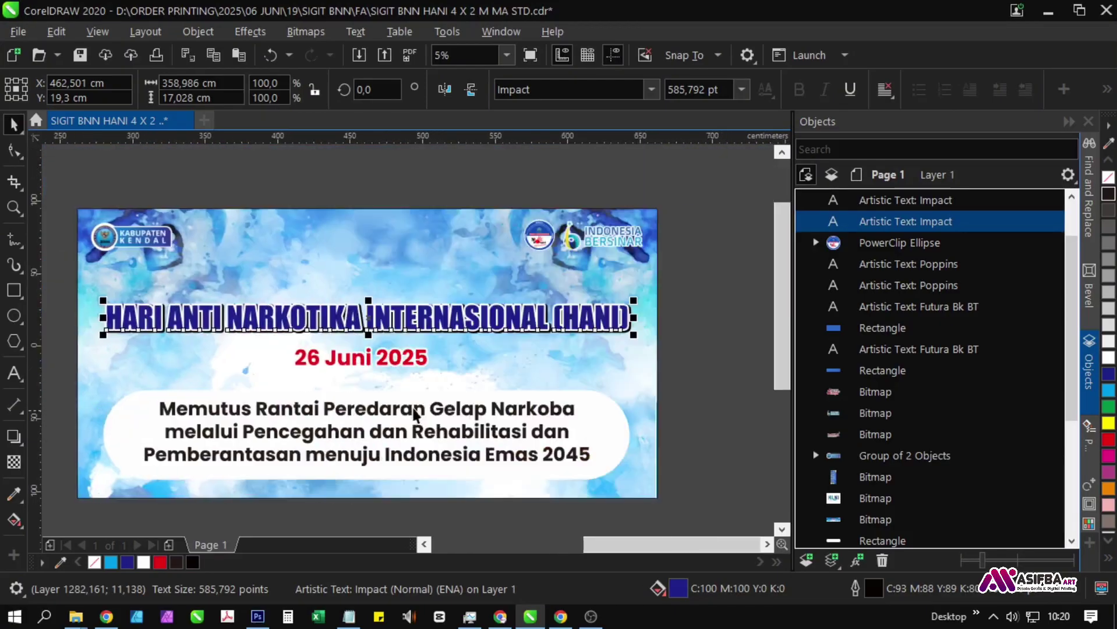
pyautogui.click(403, 368)
pyautogui.moveTo(439, 368); pyautogui.dragTo(324, 360)
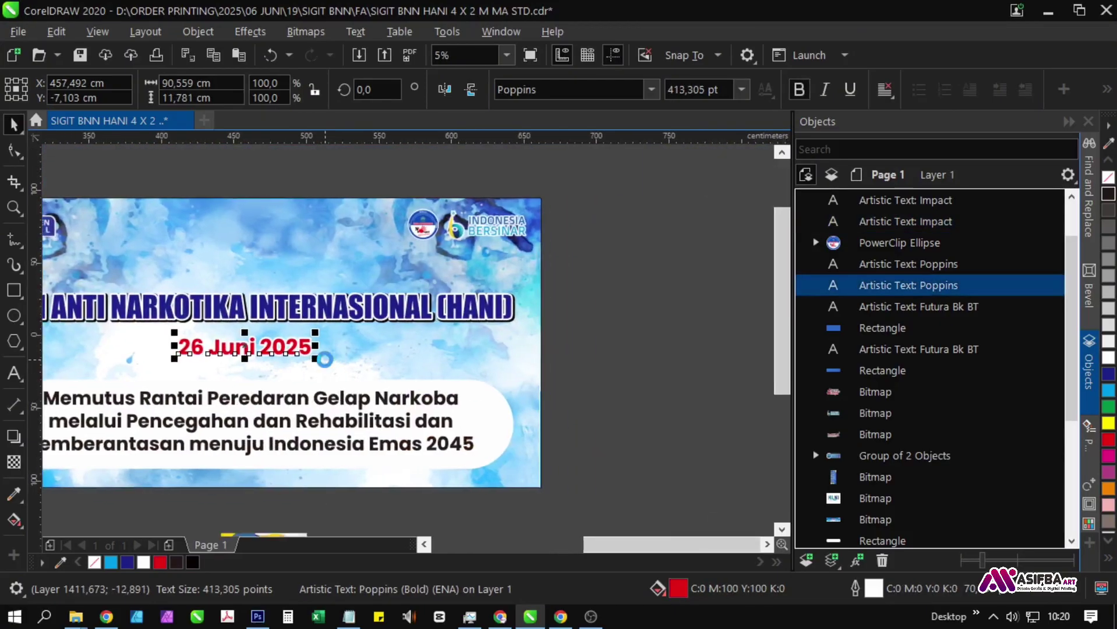
pyautogui.hotkey('shift', 'pageup')
pyautogui.press('KP_Add')
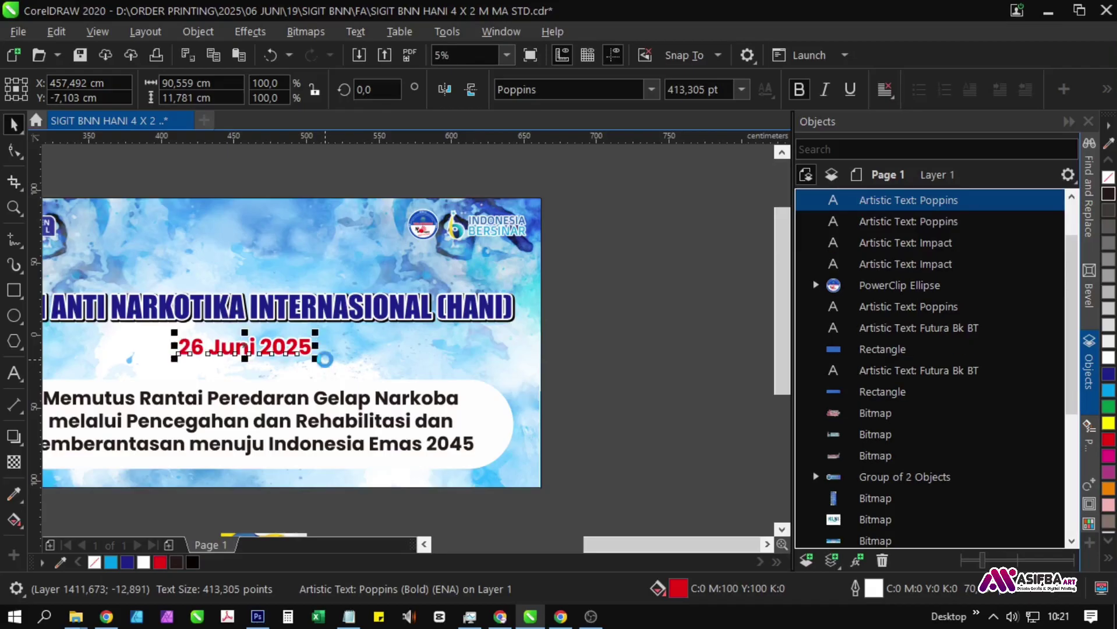
# Give the lower date copy a deep black outline 85 pt wide.
pyautogui.click(909, 222)
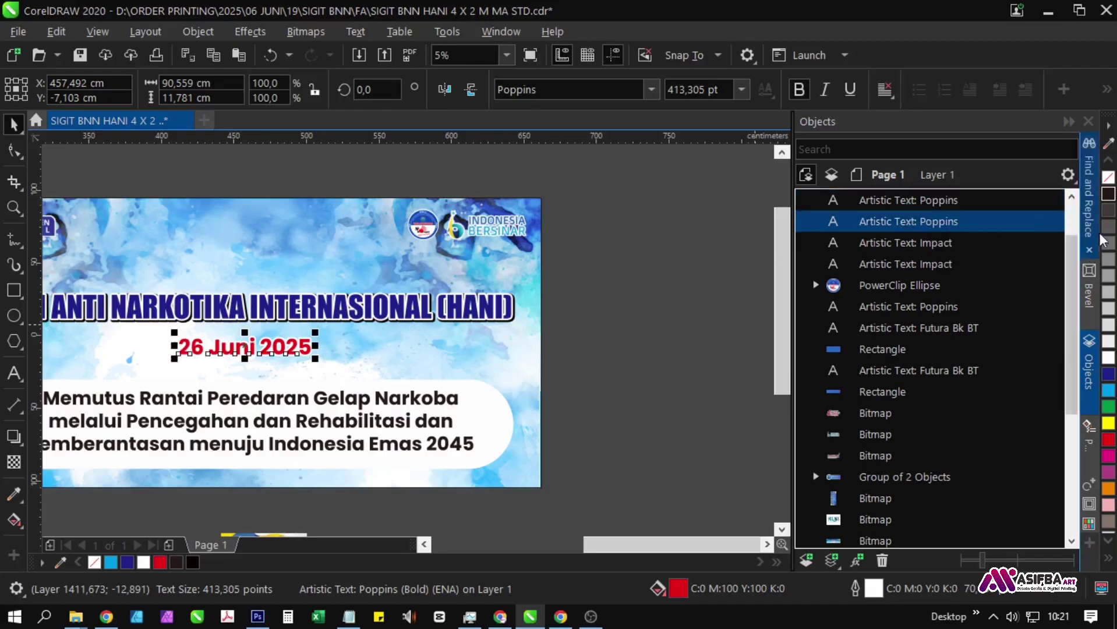
pyautogui.rightClick(1108, 194)
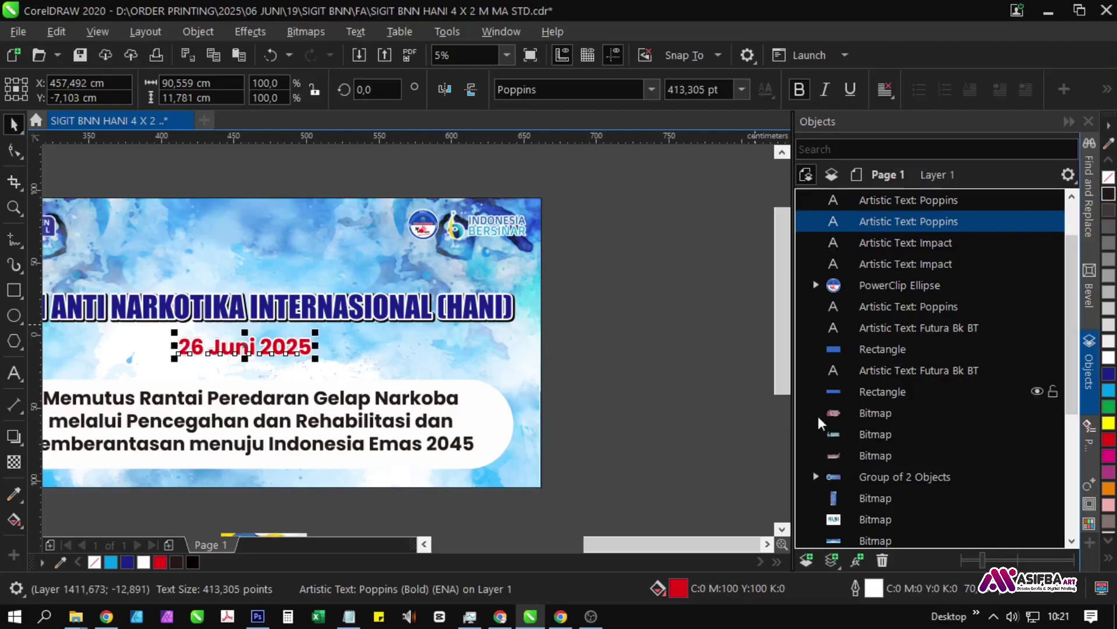
pyautogui.doubleClick(871, 592)
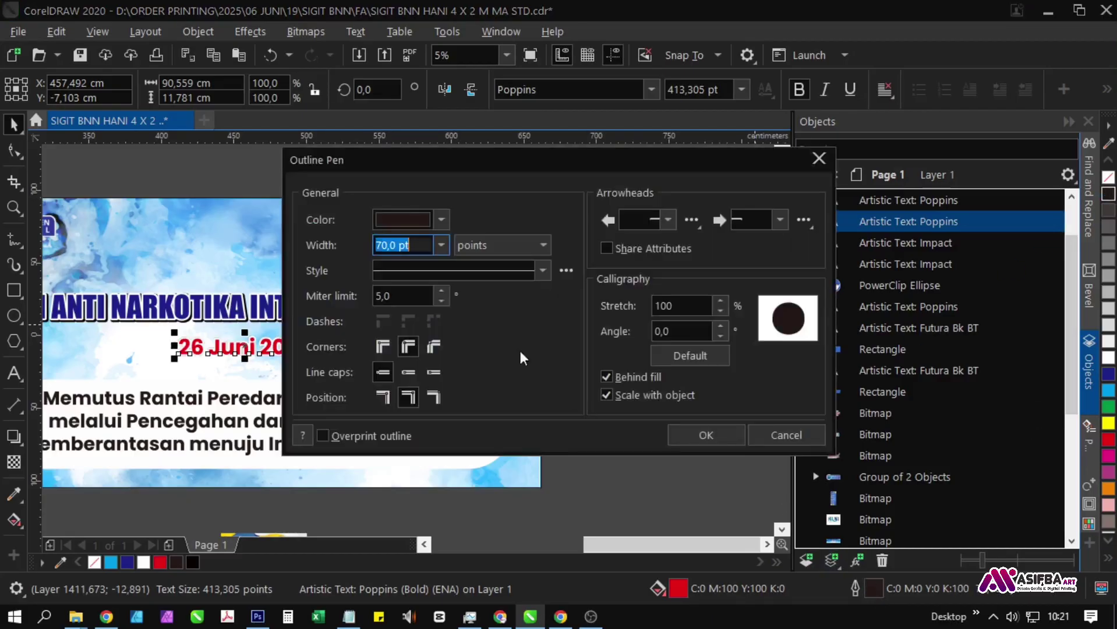
pyautogui.click(441, 219)
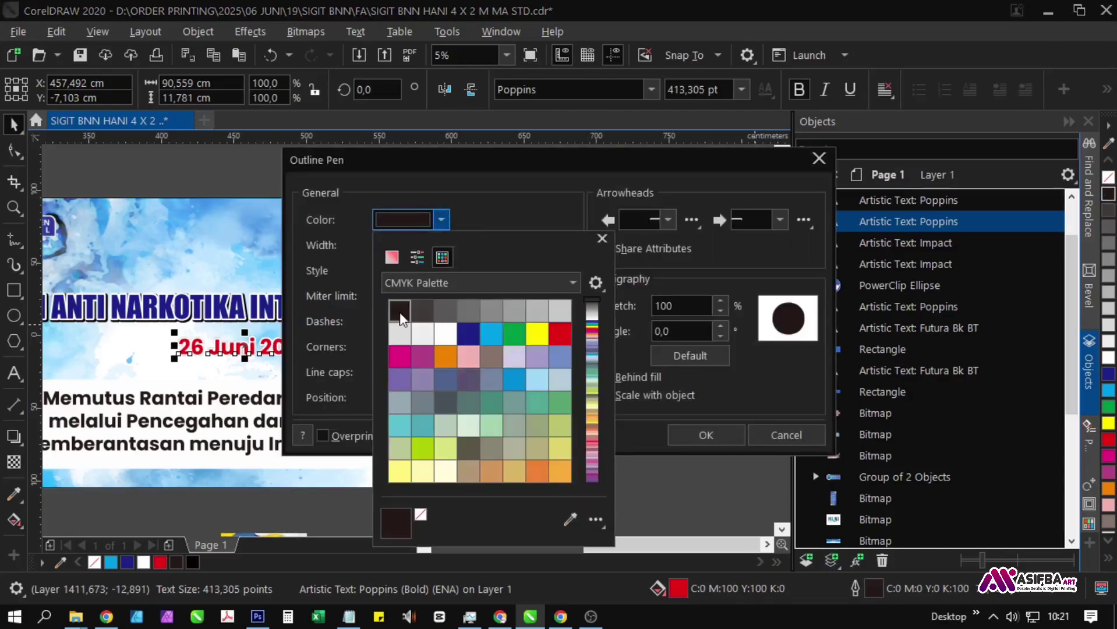
pyautogui.click(391, 257)
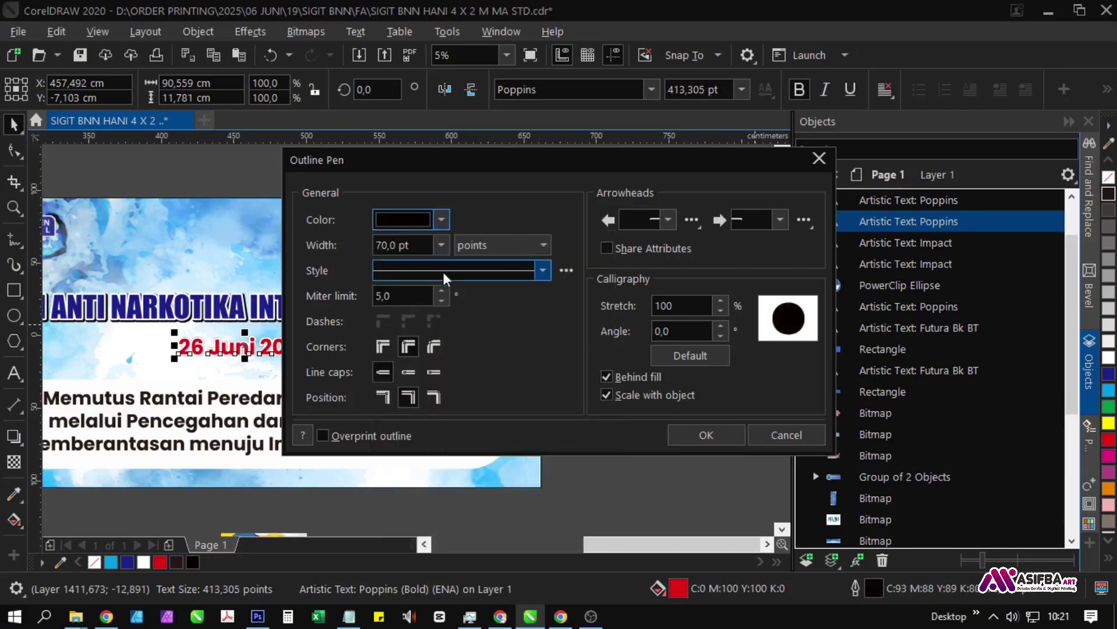
pyautogui.moveTo(418, 246); pyautogui.dragTo(340, 245)
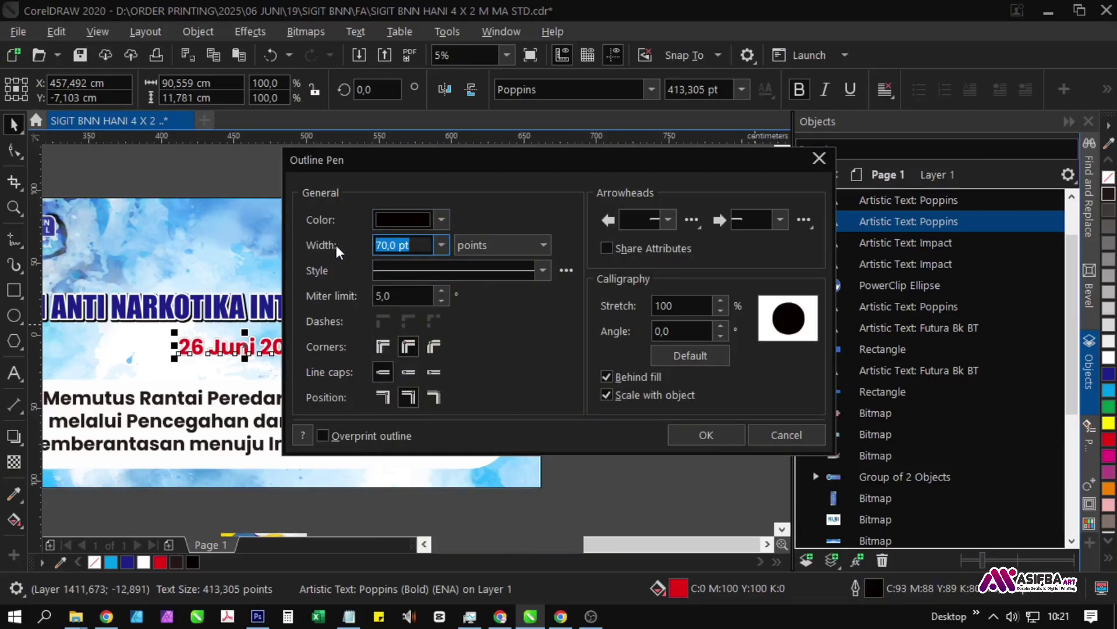
pyautogui.write('85')
pyautogui.press('Return')
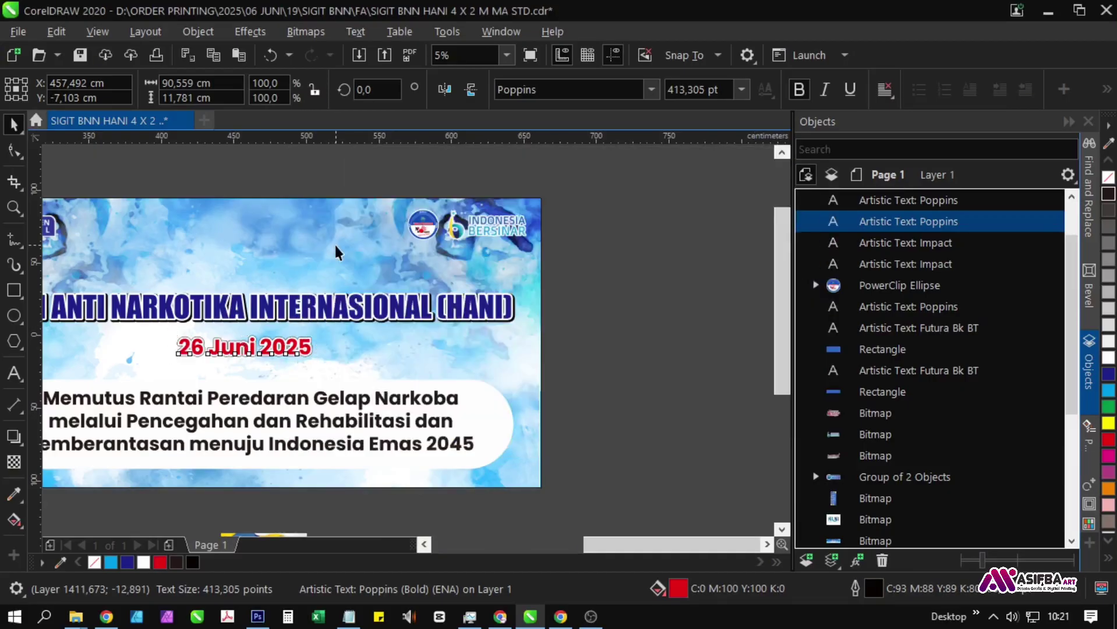
# Offset the black-outlined date copy about 0.4 cm to the right and 0.4 cm down as a hard shadow.
pyautogui.scroll(3, 236, 366)
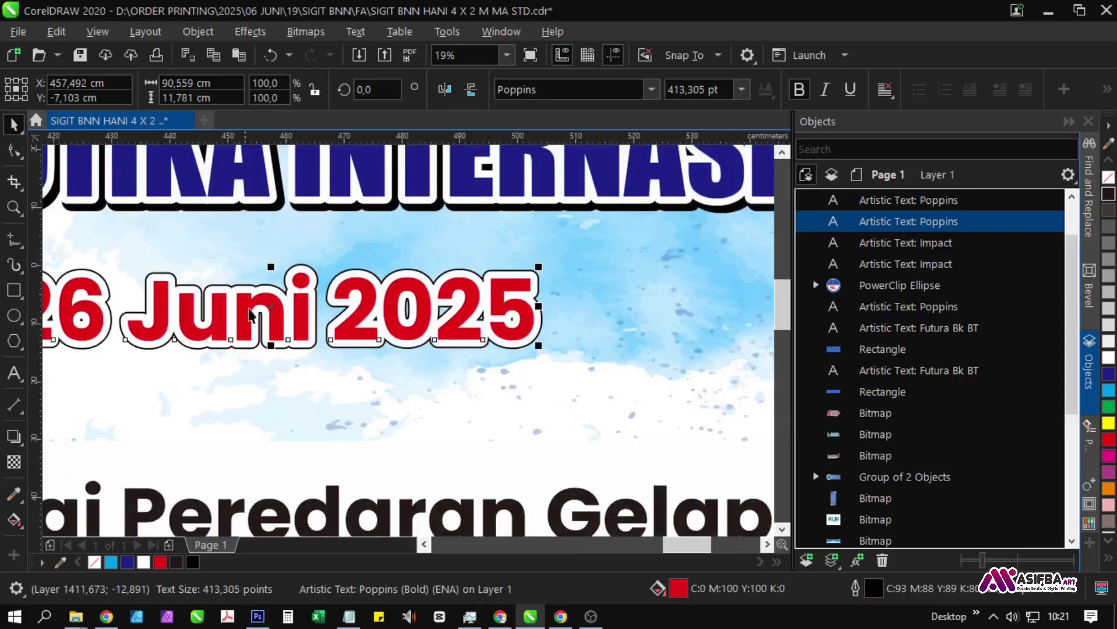
pyautogui.scroll(1, 288, 308)
pyautogui.moveTo(296, 302); pyautogui.dragTo(309, 322)
pyautogui.scroll(-4, 312, 326)
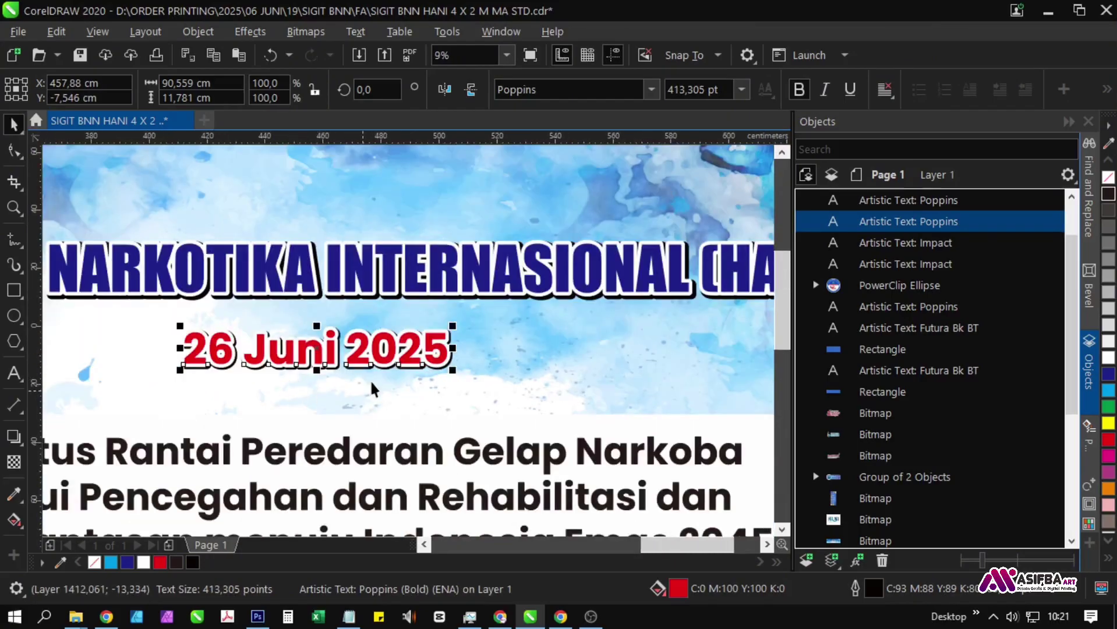
# Group the date with its shadow copy and centre the group horizontally on the banner.
pyautogui.scroll(-2, 359, 398)
pyautogui.moveTo(674, 391)
pyautogui.mouseDown()
pyautogui.moveTo(186, 316)
pyautogui.moveTo(65, 274)
pyautogui.mouseUp()
pyautogui.moveTo(322, 373); pyautogui.dragTo(468, 338)
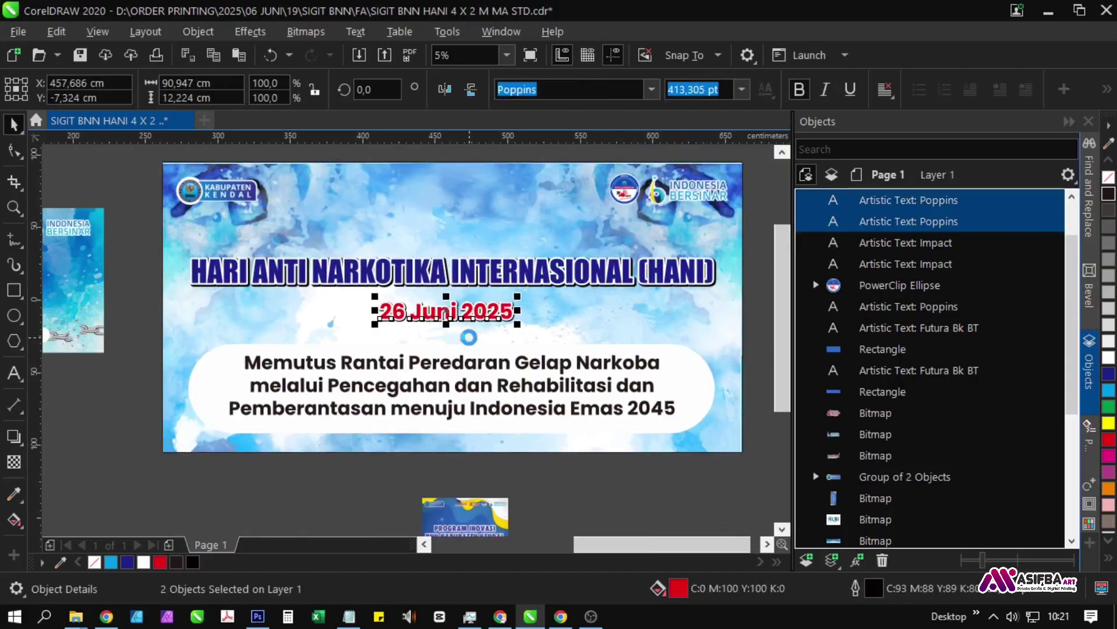
pyautogui.hotkey('ctrl', 'g')
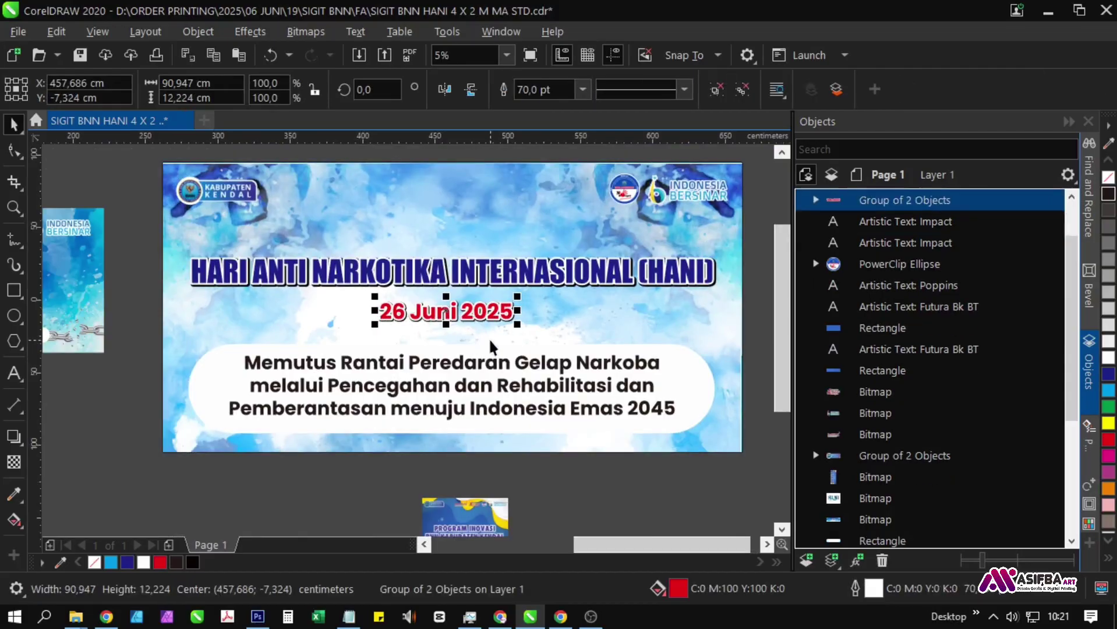
pyautogui.scroll(-2, 488, 337)
pyautogui.keyDown('shift'); pyautogui.click(485, 275); pyautogui.keyUp('shift')
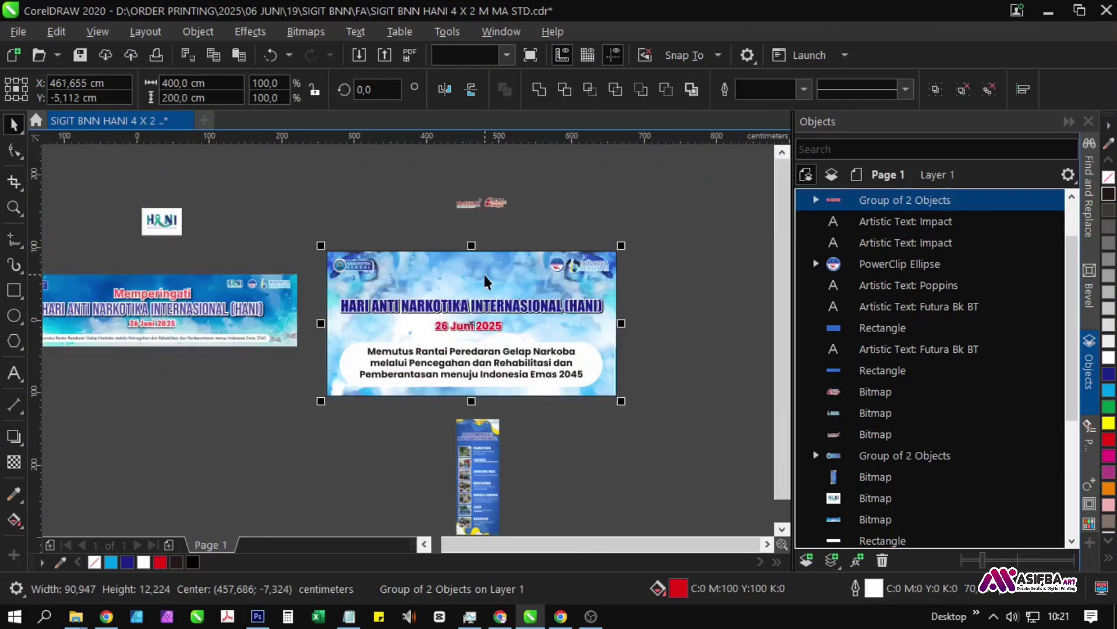
pyautogui.click(688, 357)
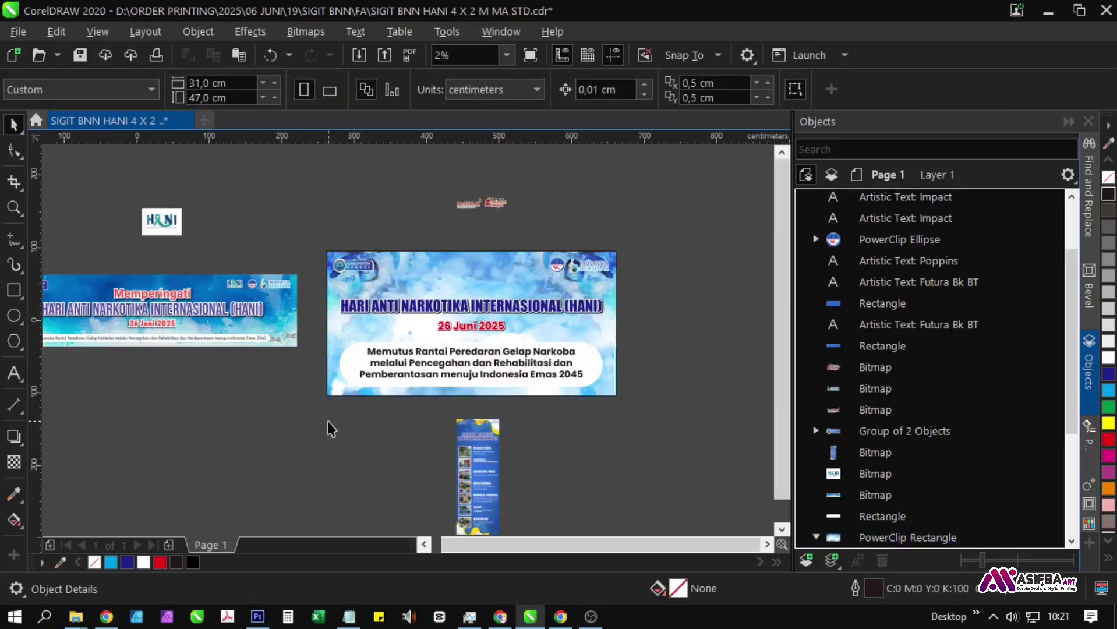
# Save the banner document.
pyautogui.moveTo(328, 422); pyautogui.dragTo(375, 420)
pyautogui.moveTo(616, 412); pyautogui.dragTo(567, 413)
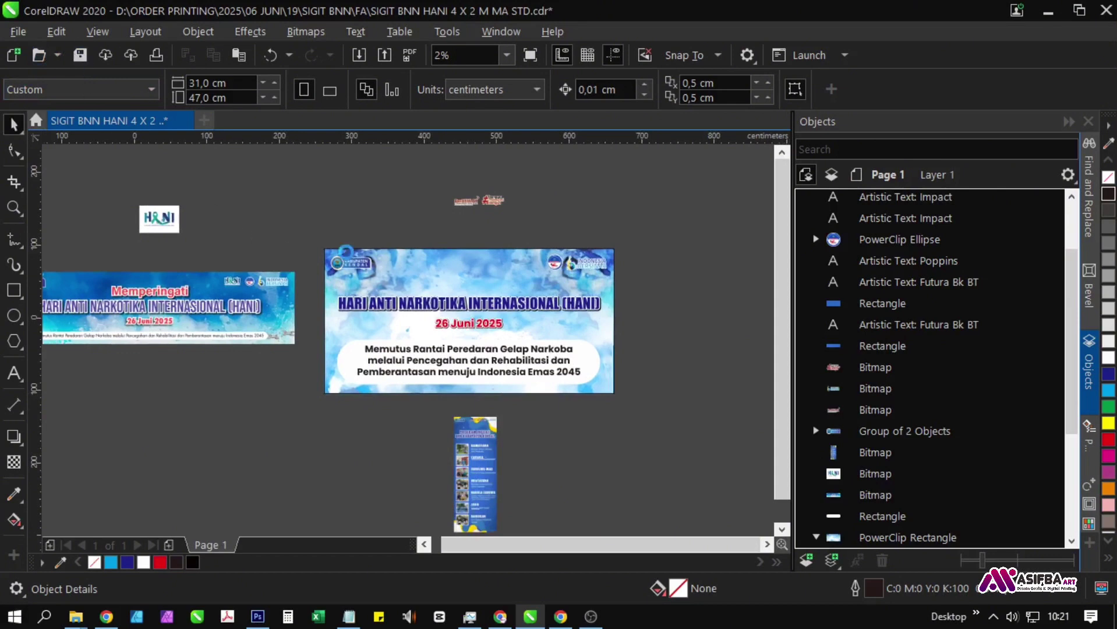
pyautogui.hotkey('ctrl', 's')
# Enlarge the HANI logo bitmap above the reference banner proportionally to about 125.6 × 87.9 cm.
pyautogui.click(161, 233)
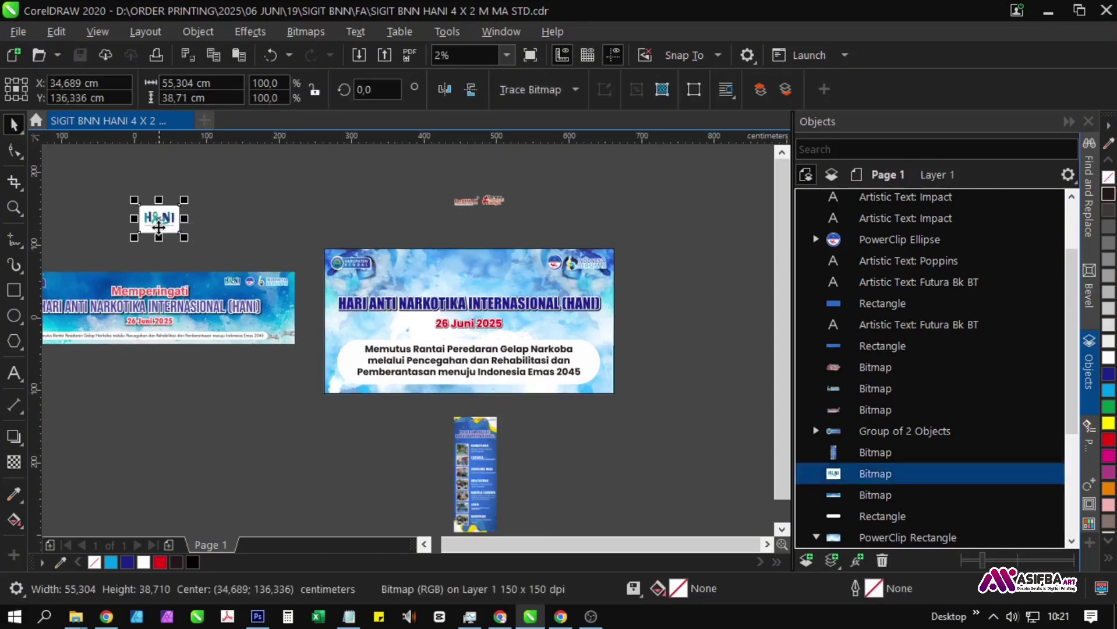
pyautogui.scroll(2, 170, 225)
pyautogui.moveTo(188, 243); pyautogui.dragTo(388, 340)
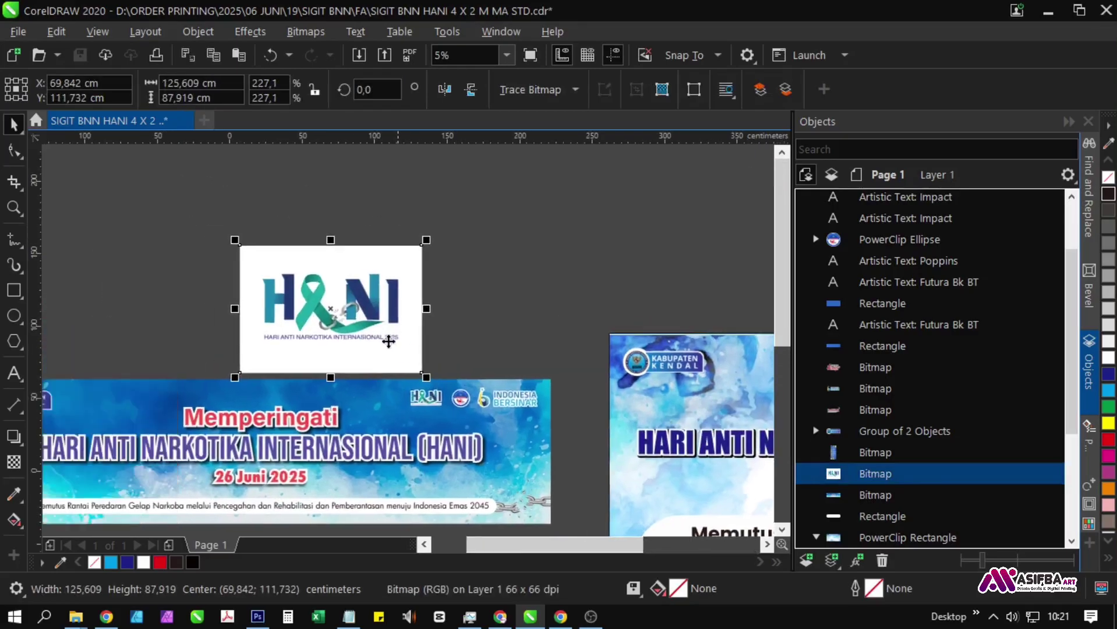
# Export the selected HANI logo as a 60 dpi CMYK TIFF bitmap with transparent background into the banner order's FA folder.
pyautogui.scroll(1, 389, 341)
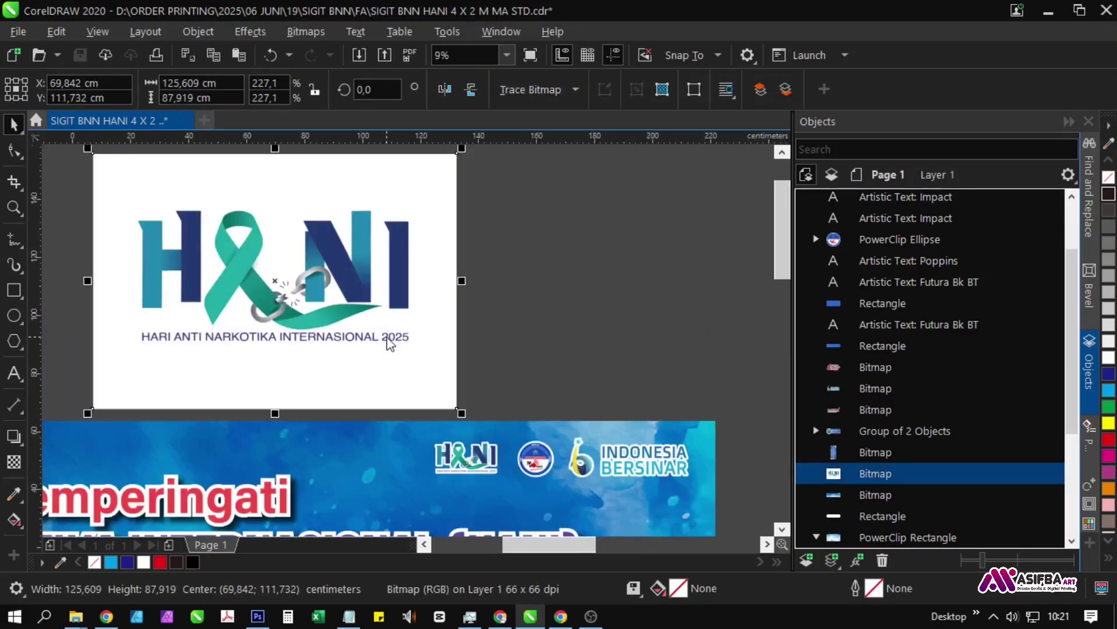
pyautogui.hotkey('ctrl', 'e')
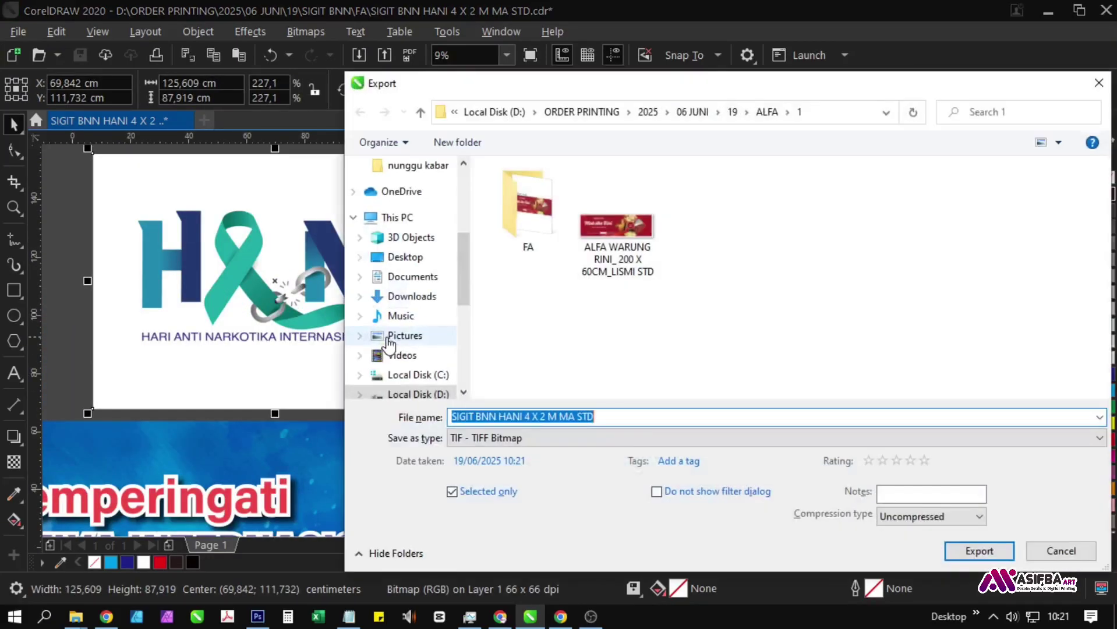
pyautogui.click(734, 113)
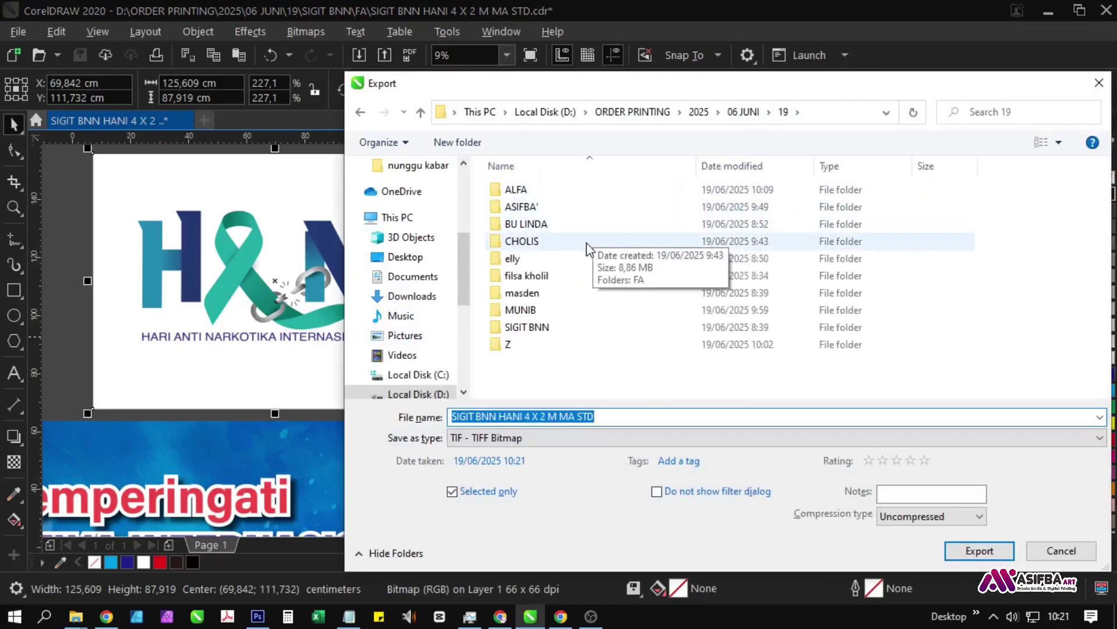
pyautogui.doubleClick(552, 328)
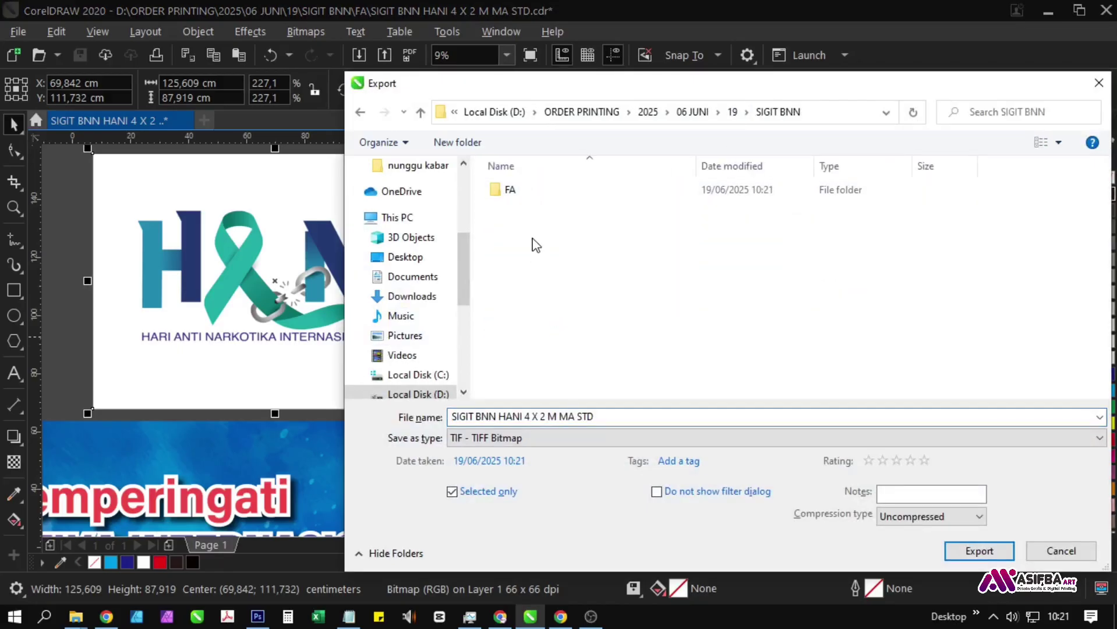
pyautogui.doubleClick(540, 197)
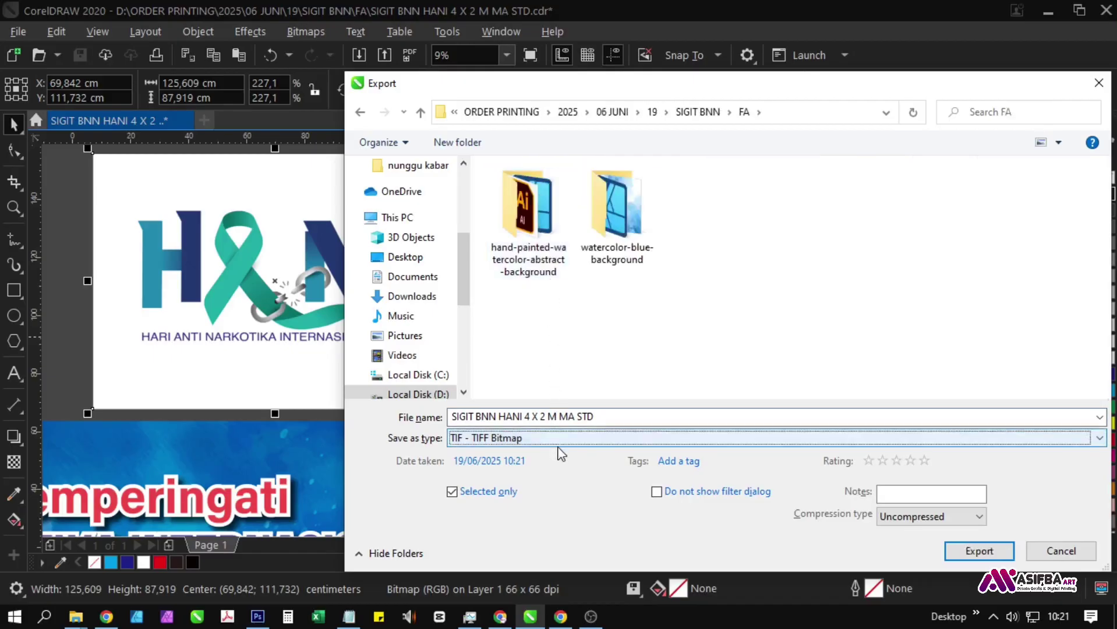
pyautogui.click(550, 439)
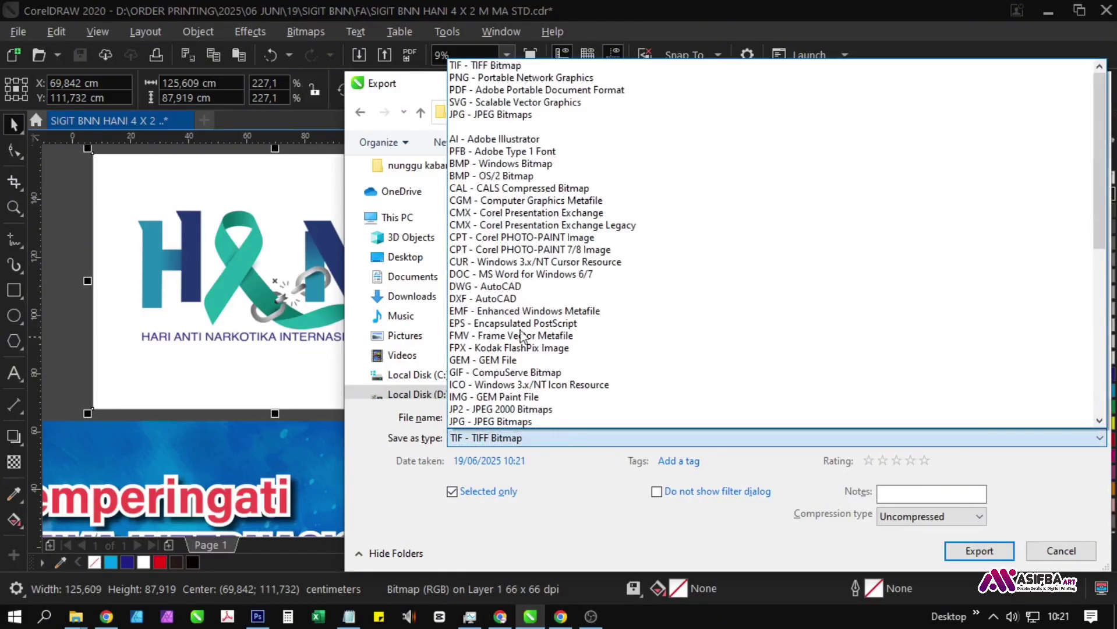
pyautogui.click(505, 66)
pyautogui.click(962, 556)
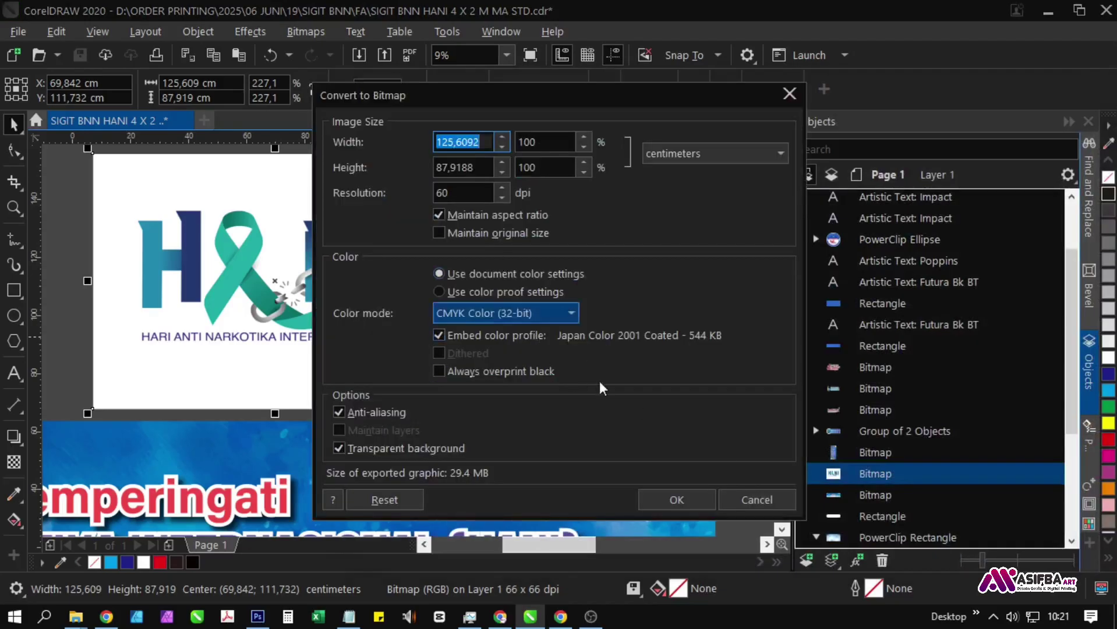
pyautogui.click(674, 503)
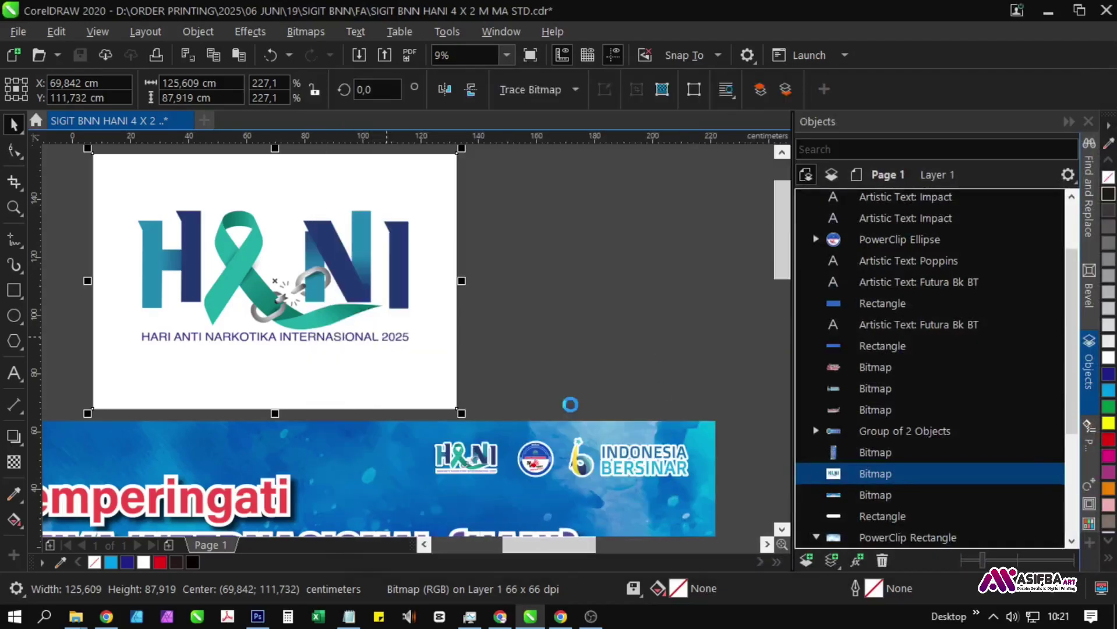
# Switch to File Explorer, browse to the banner order's FA folder, and open the exported HANI logo TIFF in Photoshop.
pyautogui.hotkey('alt', 'Tab')
pyautogui.hotkey('alt', 'Tab')
pyautogui.hotkey('alt', 'Tab')
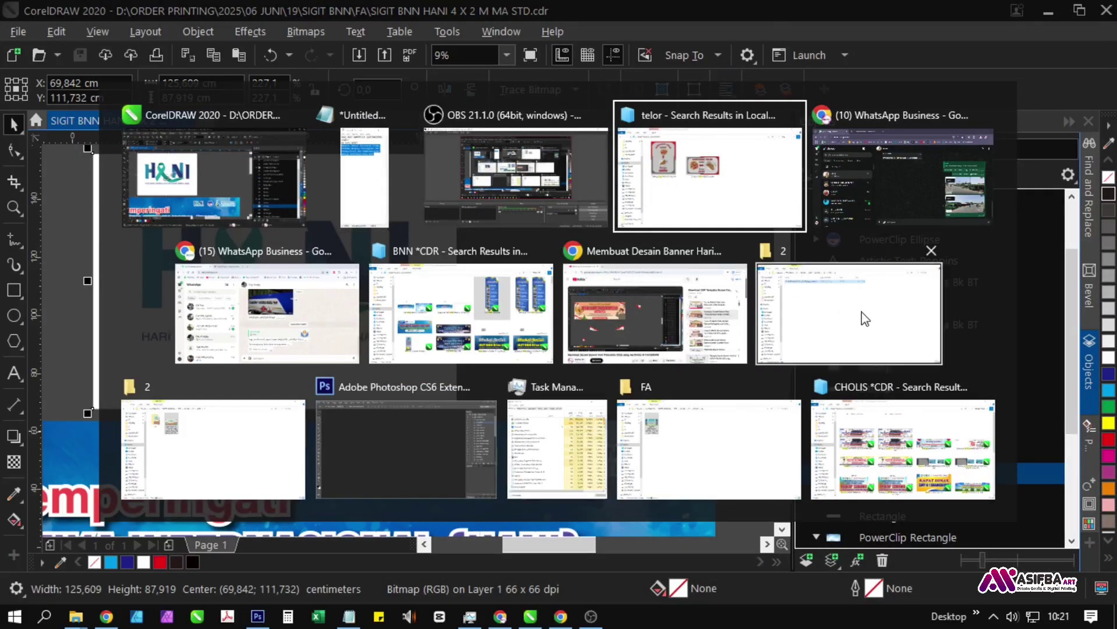
pyautogui.click(187, 438)
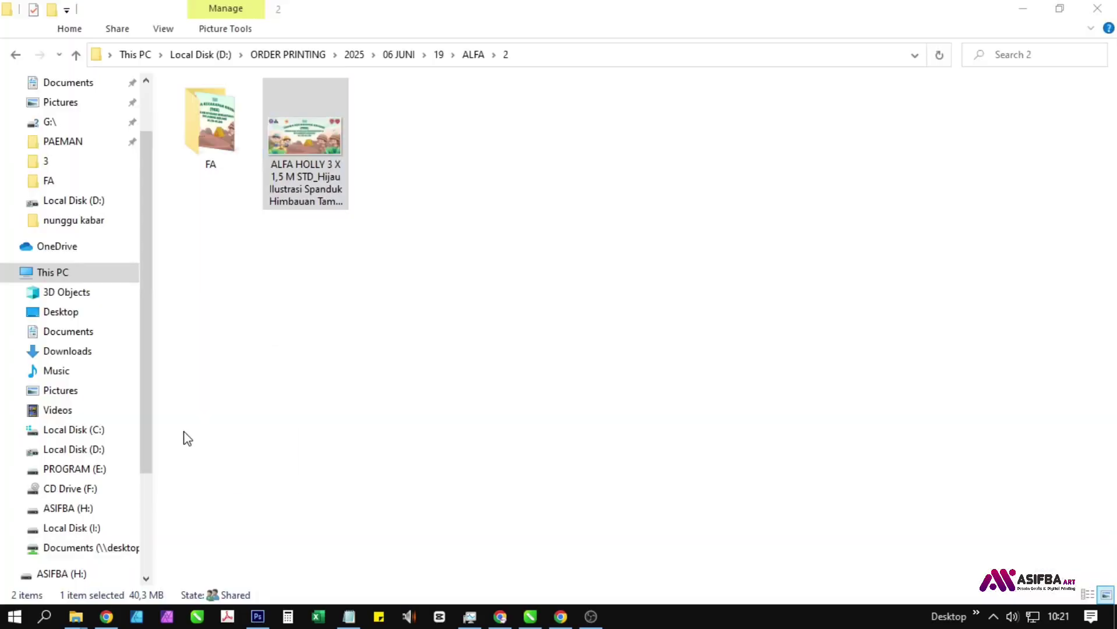
pyautogui.click(441, 54)
pyautogui.click(279, 248)
pyautogui.doubleClick(278, 248)
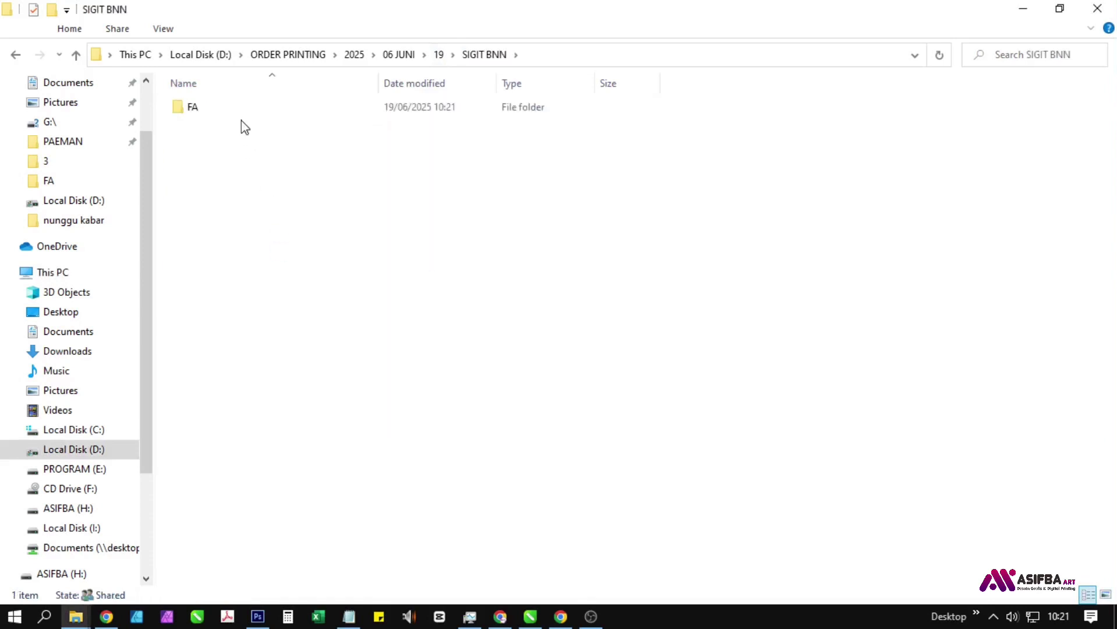
pyautogui.doubleClick(241, 106)
pyautogui.scroll(-3, 845, 476)
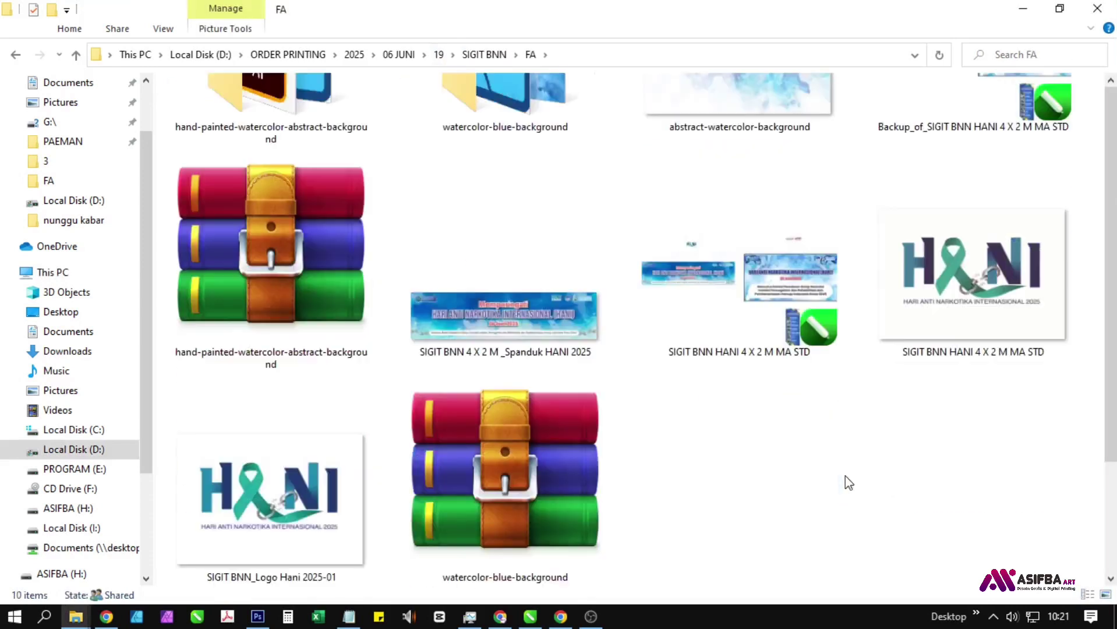
pyautogui.moveTo(966, 368); pyautogui.dragTo(327, 401)
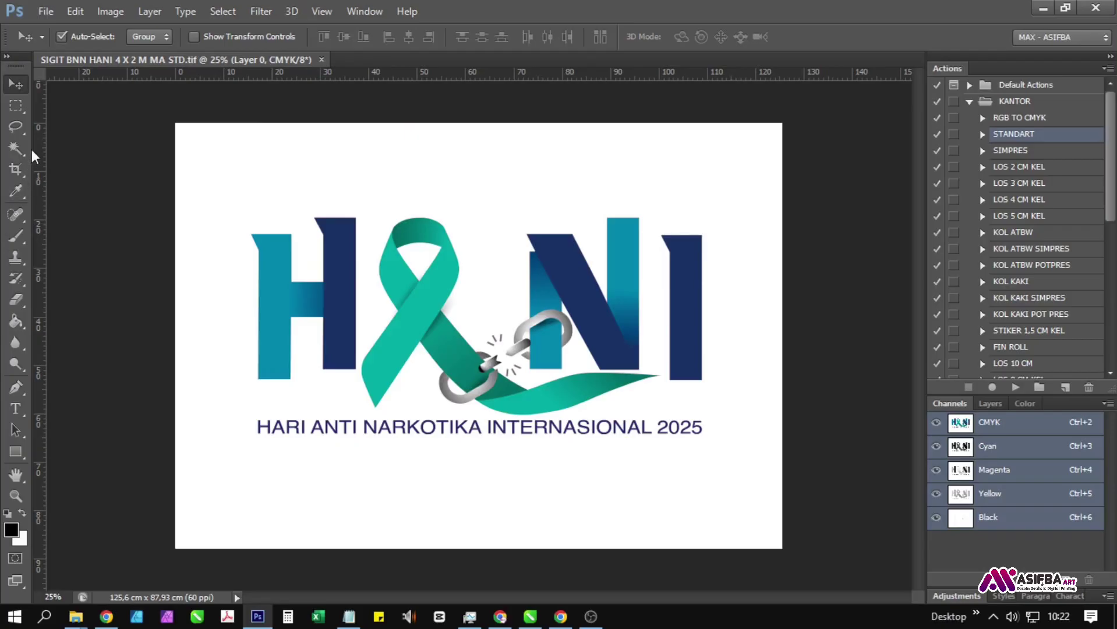
# Remove the white background around the HANI logo and inside the ribbon loop with the Magic Wand, then clear the selection.
pyautogui.click(16, 148)
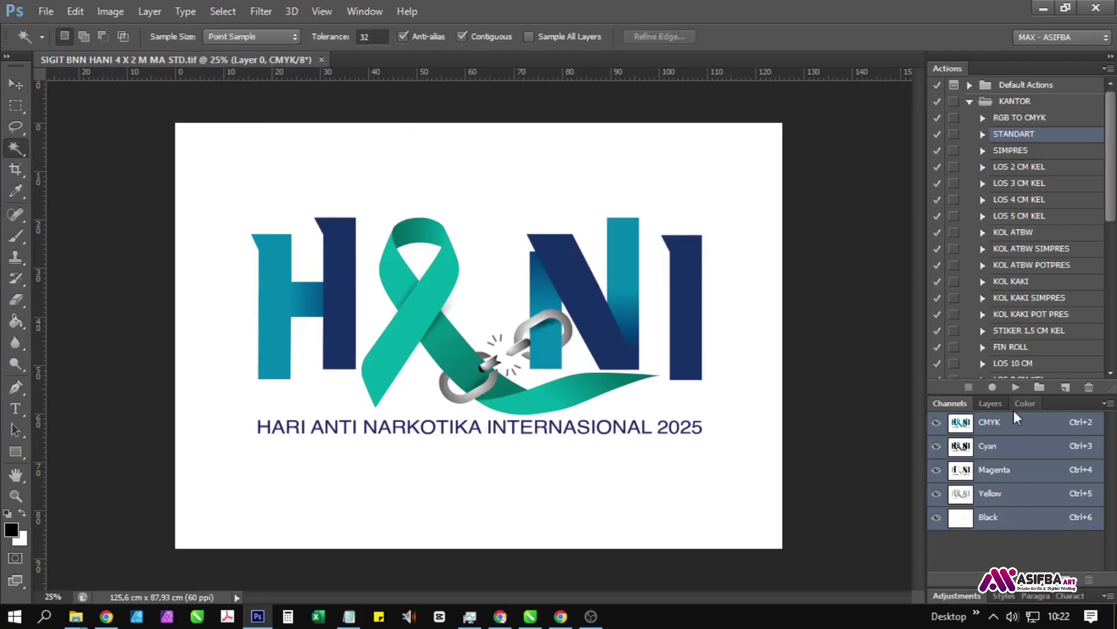
pyautogui.click(996, 405)
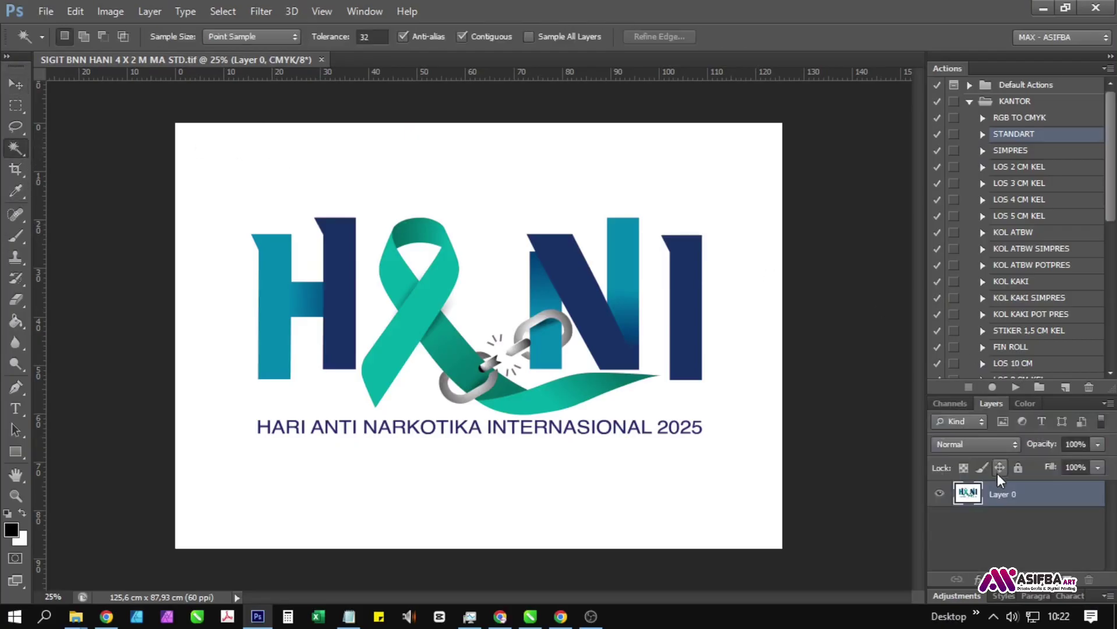
pyautogui.click(431, 168)
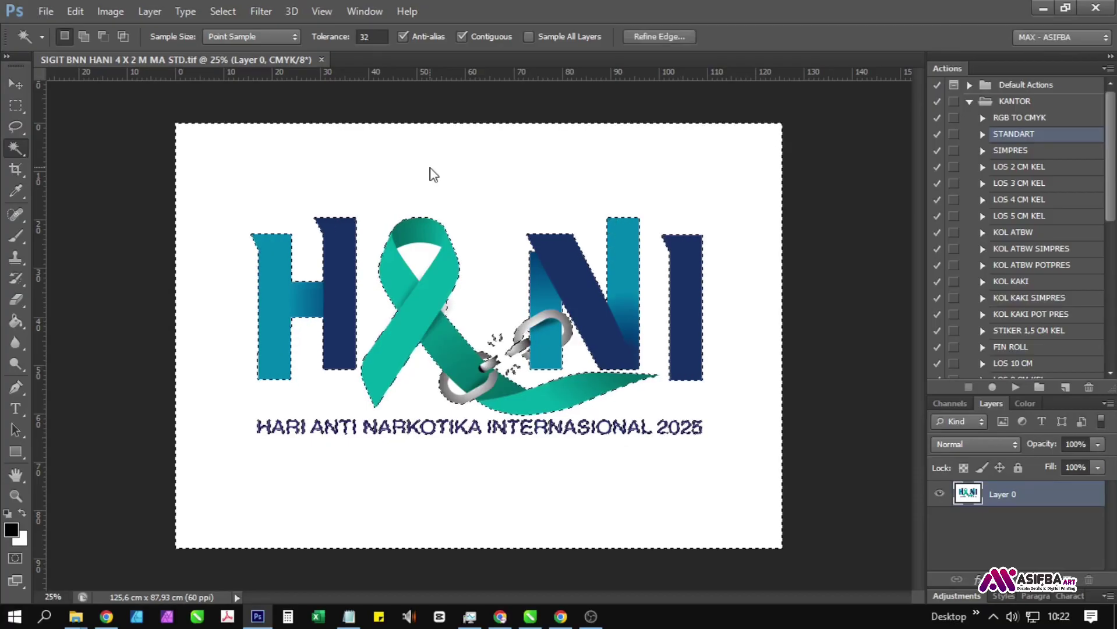
pyautogui.press('Delete')
pyautogui.click(417, 262)
pyautogui.press('Delete')
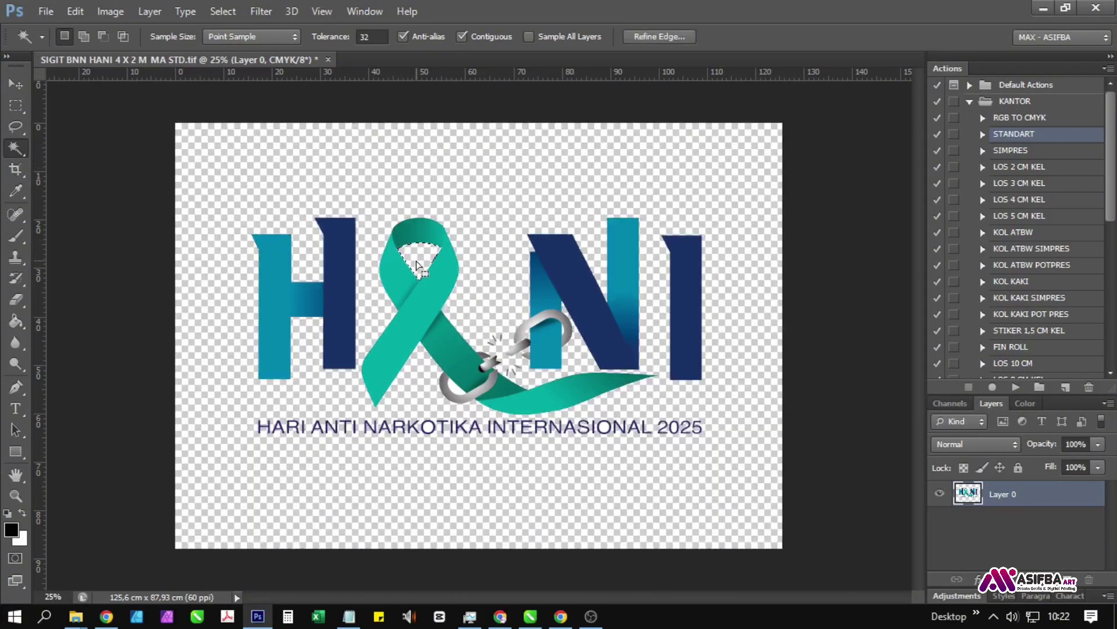
pyautogui.hotkey('ctrl', 'd')
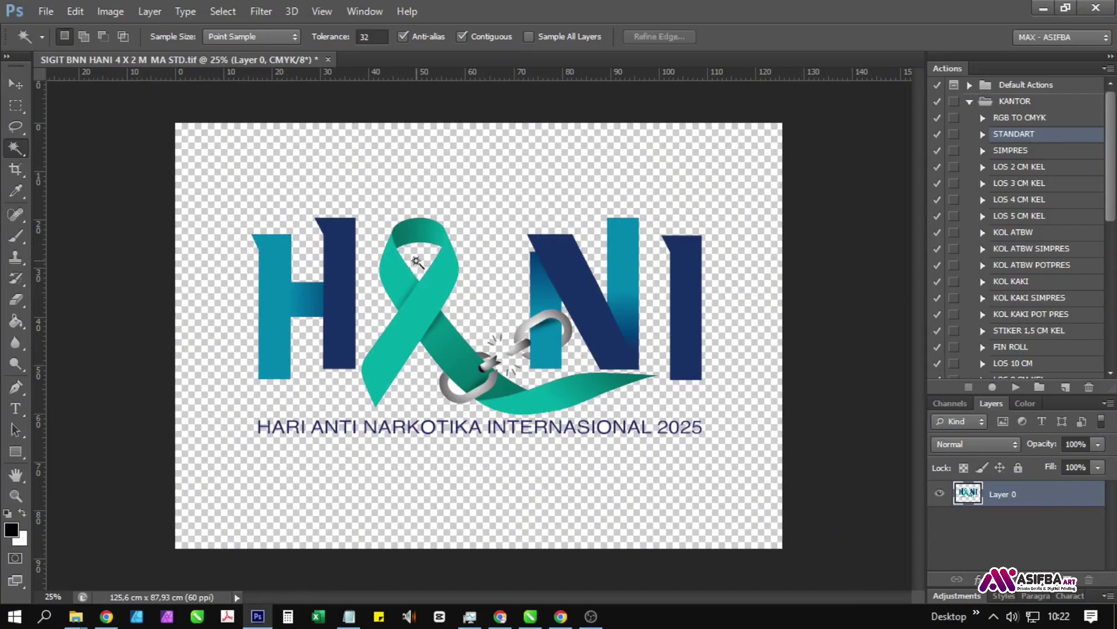
# Delete the white fill inside the letters A, R and A of "HARI ANTI" in the logo's caption.
pyautogui.scroll(5, 315, 436)
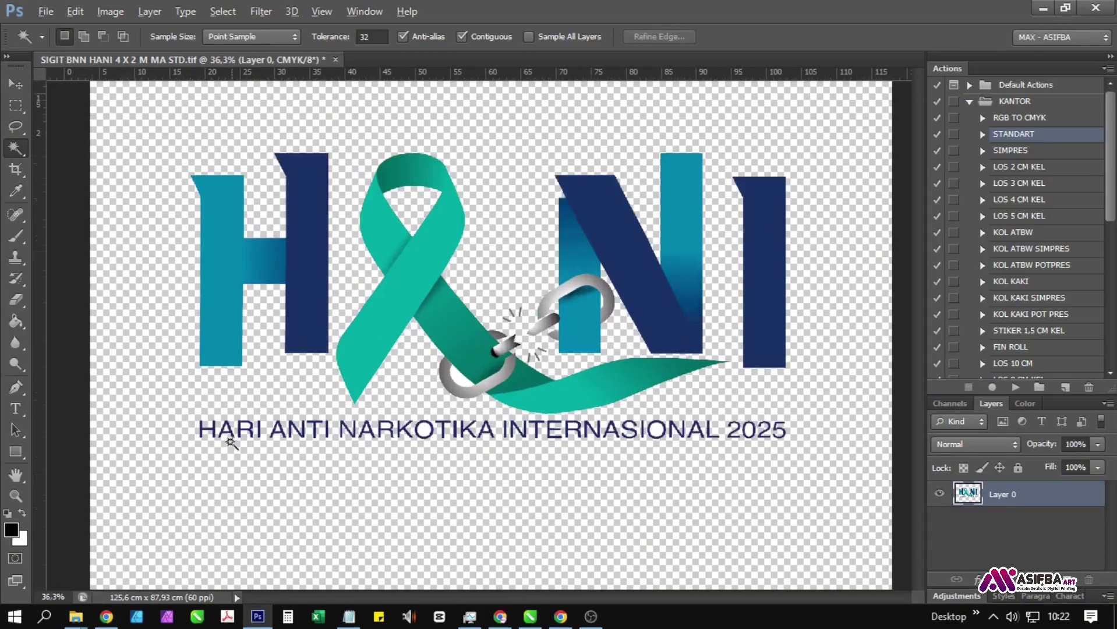
pyautogui.scroll(5, 220, 454)
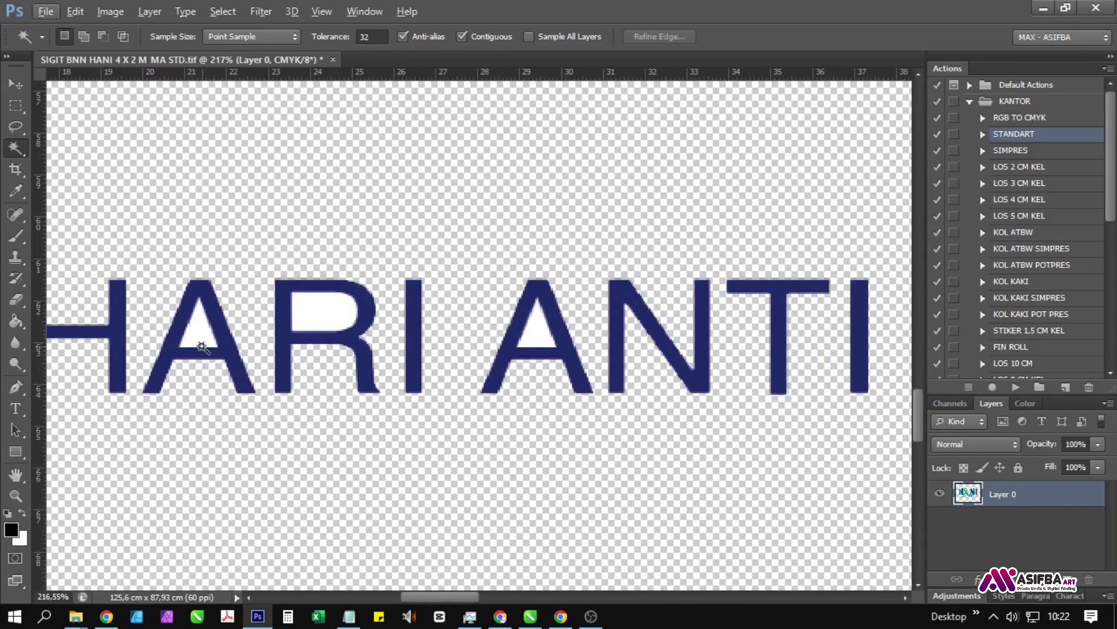
pyautogui.click(200, 347)
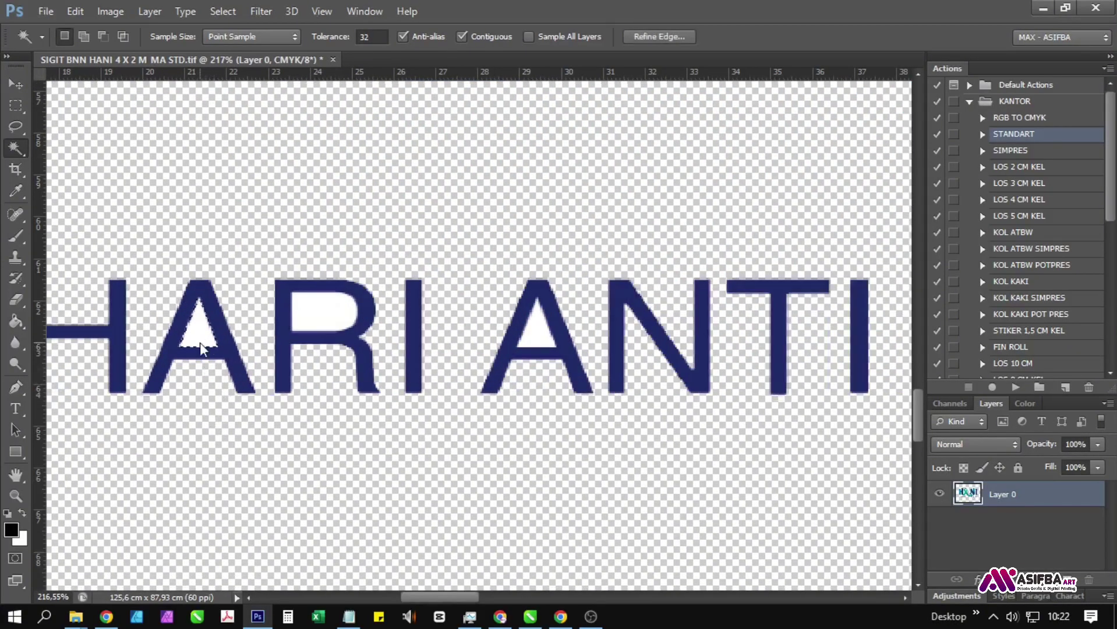
pyautogui.press('Delete')
pyautogui.click(335, 324)
pyautogui.press('Delete')
pyautogui.click(527, 324)
pyautogui.press('Delete')
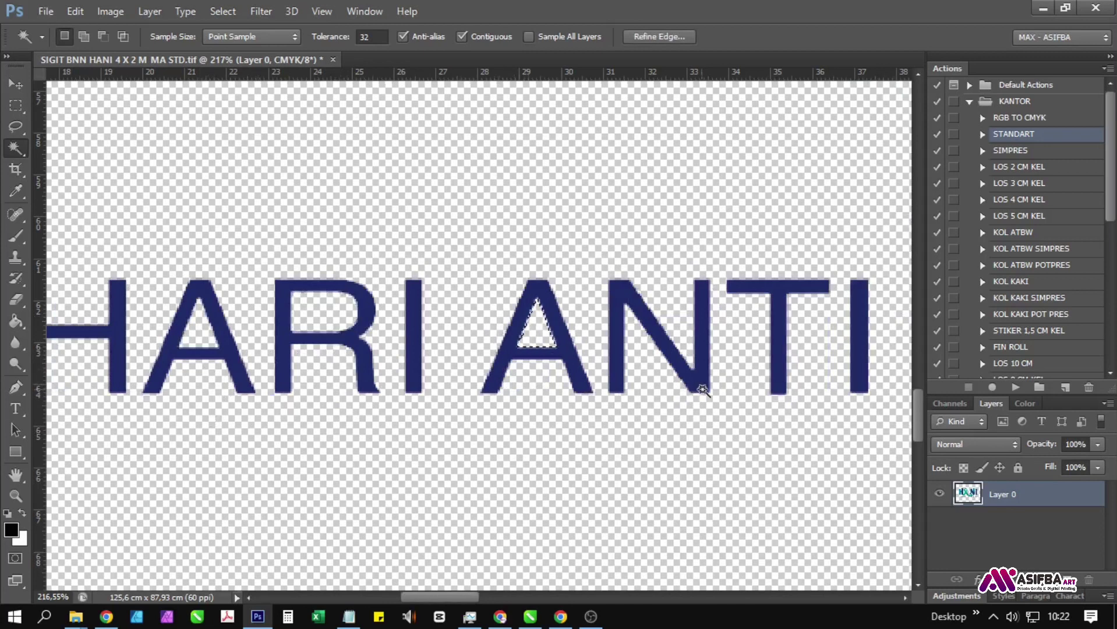
# Delete the white fill enclosed by the letters A, R, O and A of "NARKOTIKA" in the caption.
pyautogui.hscroll(5, 722, 382)
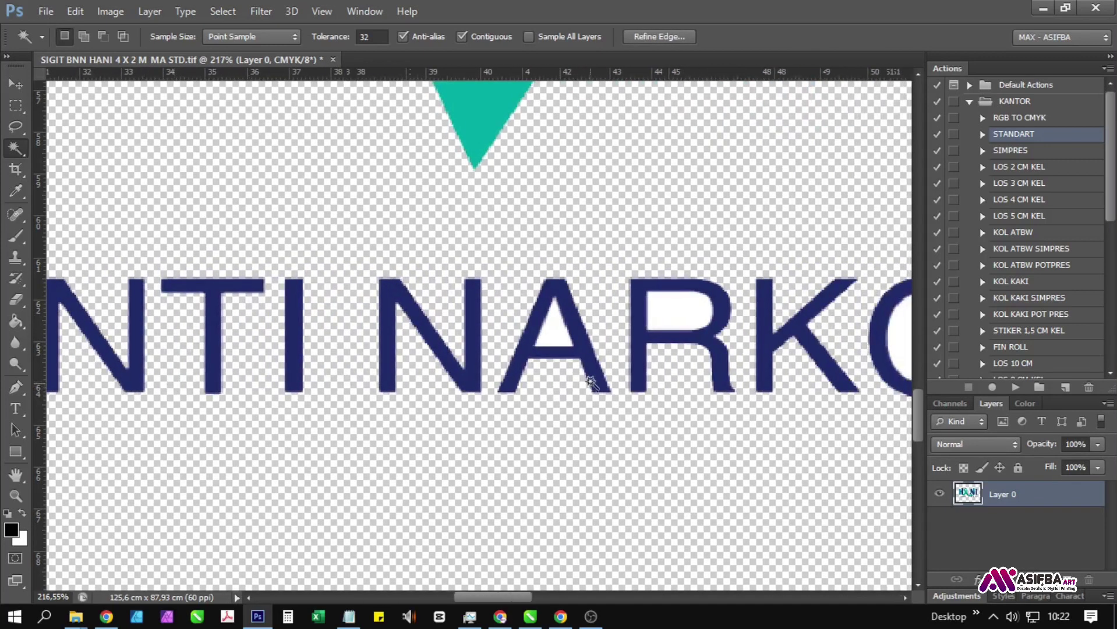
pyautogui.press('Delete')
pyautogui.click(674, 318)
pyautogui.press('Delete')
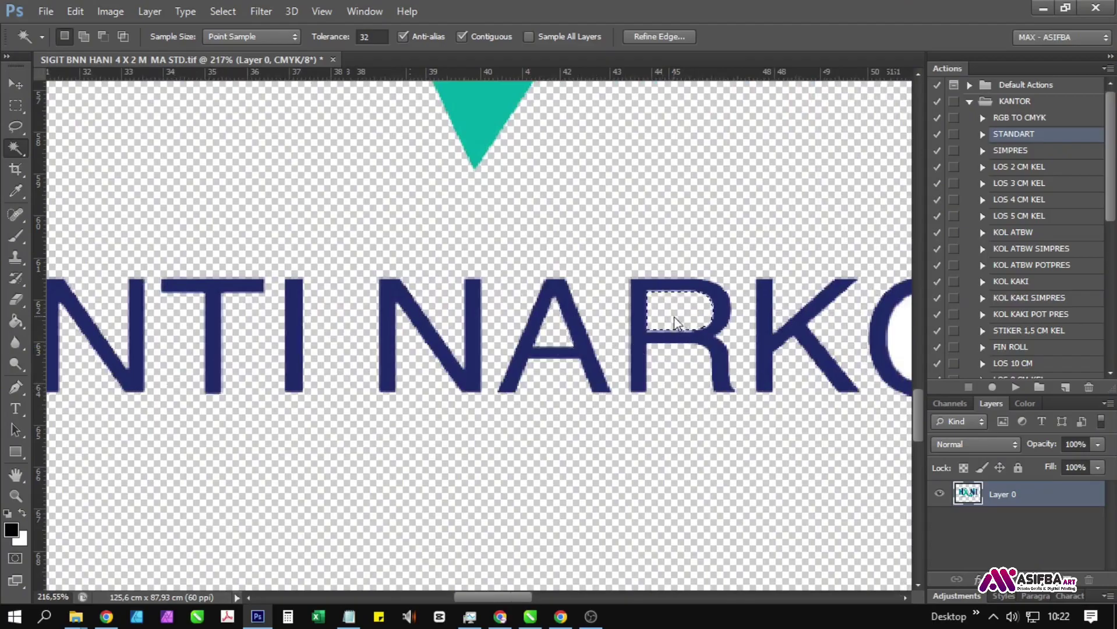
pyautogui.hscroll(4, 718, 392)
pyautogui.click(500, 348)
pyautogui.press('Delete')
pyautogui.moveTo(718, 392); pyautogui.dragTo(288, 395)
pyautogui.click(455, 346)
pyautogui.press('Delete')
# Delete the white fill enclosed by the letters R, A, O and A of "INTERNASIONAL" in the caption.
pyautogui.moveTo(612, 387); pyautogui.dragTo(157, 405)
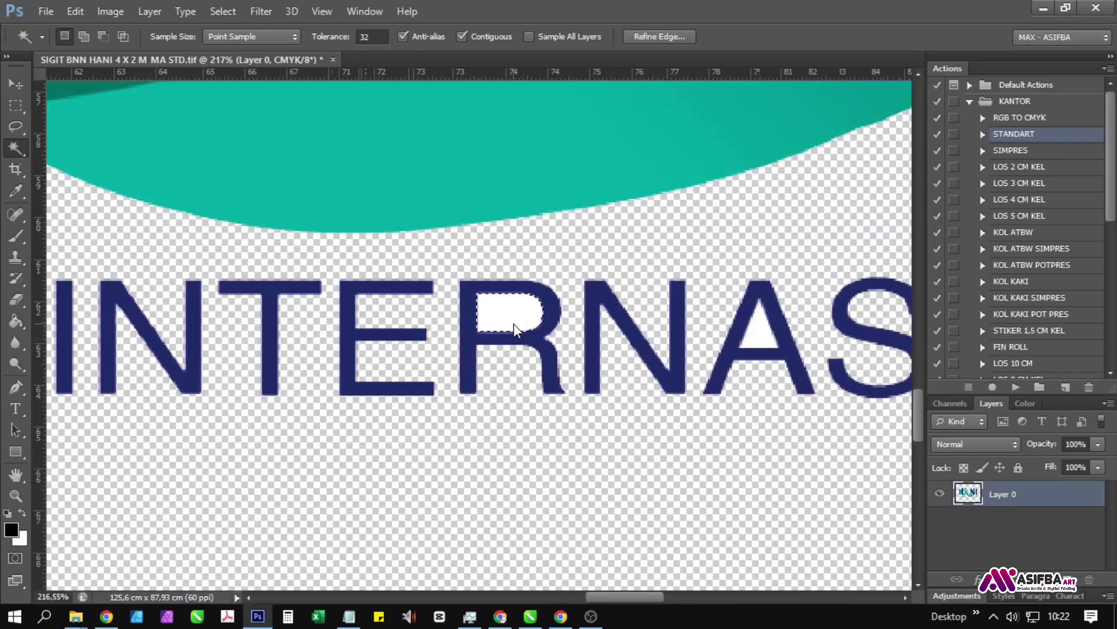
pyautogui.press('Delete')
pyautogui.moveTo(696, 414); pyautogui.dragTo(369, 417)
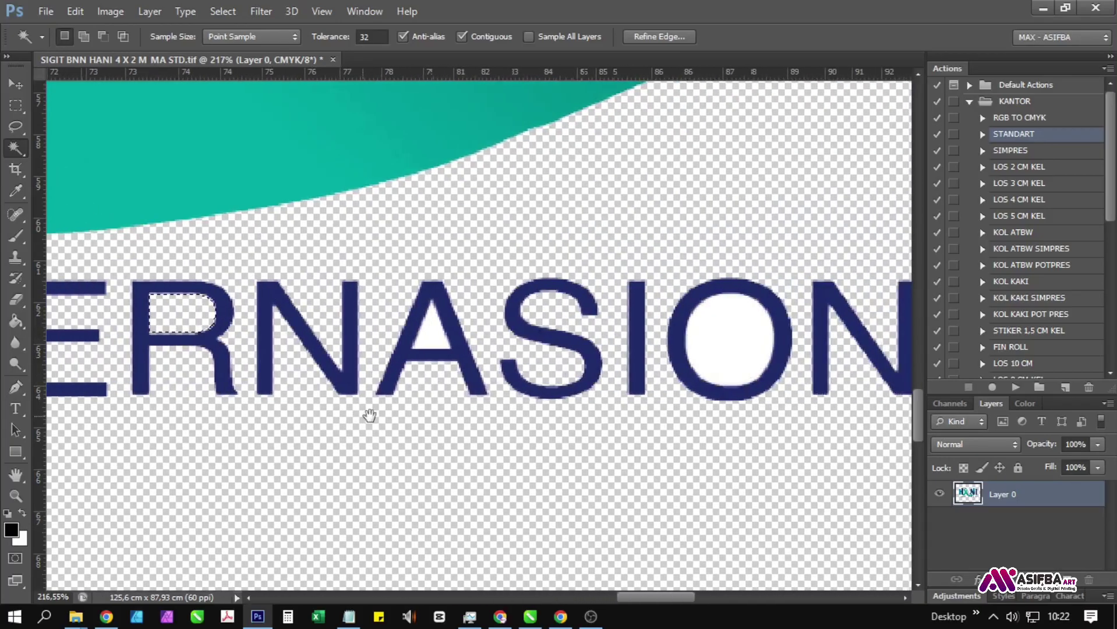
pyautogui.click(431, 327)
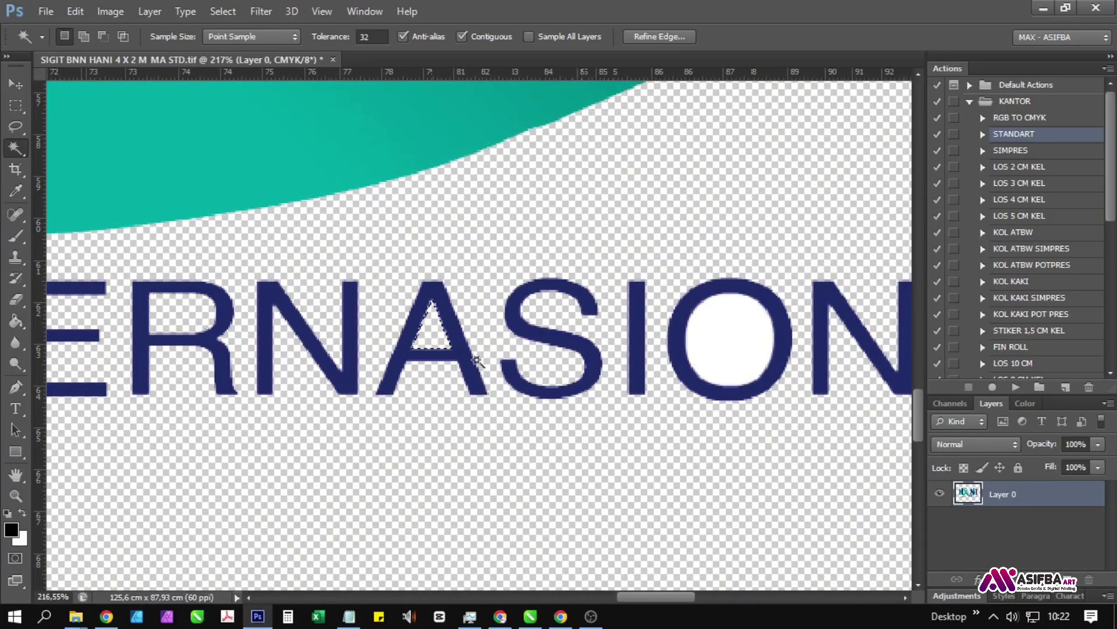
pyautogui.click(719, 361)
pyautogui.press('Delete')
pyautogui.moveTo(538, 417); pyautogui.dragTo(144, 399)
pyautogui.click(396, 325)
pyautogui.press('Delete')
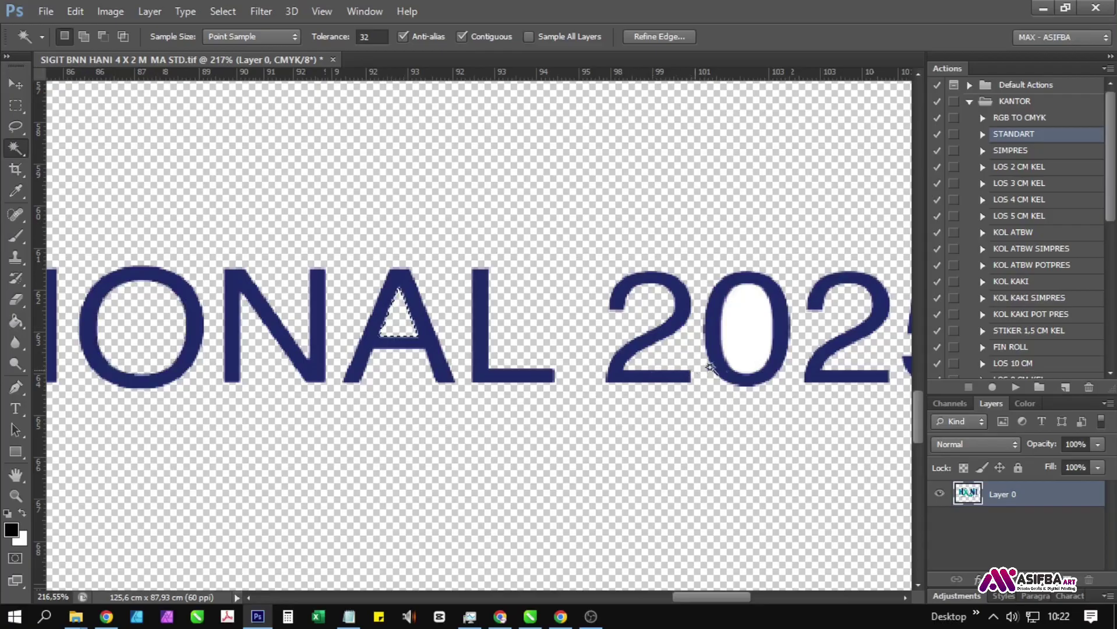
# Delete the white fill inside the 0 of "2025" and clear the selection.
pyautogui.click(751, 363)
pyautogui.press('Delete')
pyautogui.moveTo(776, 418); pyautogui.dragTo(408, 421)
pyautogui.hotkey('ctrl', 'd')
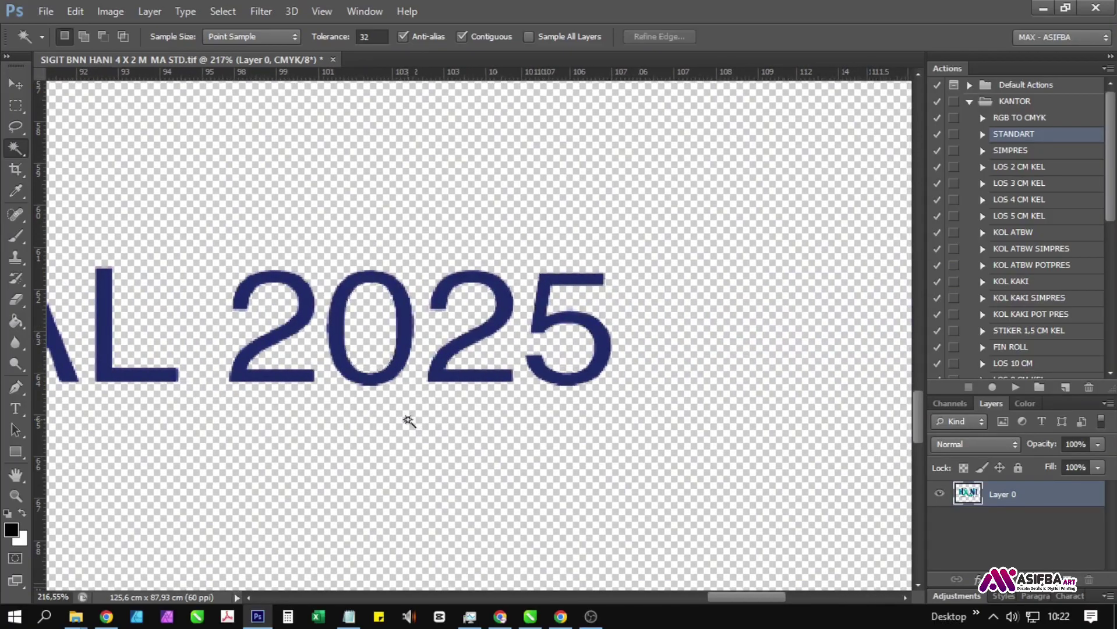
pyautogui.scroll(-5, 409, 421)
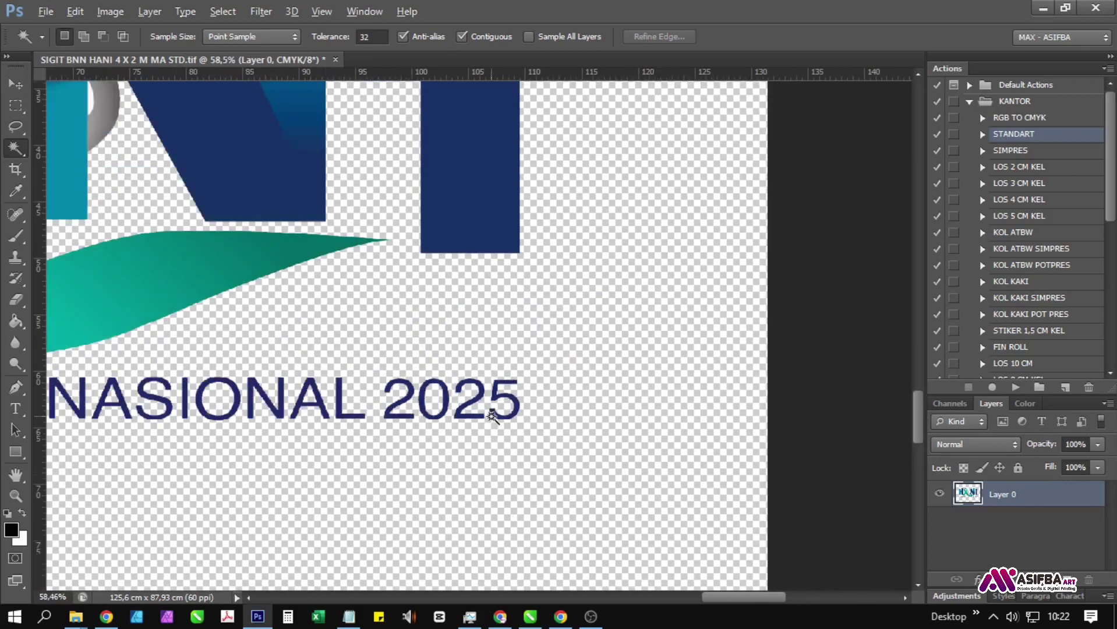
pyautogui.scroll(-4, 492, 414)
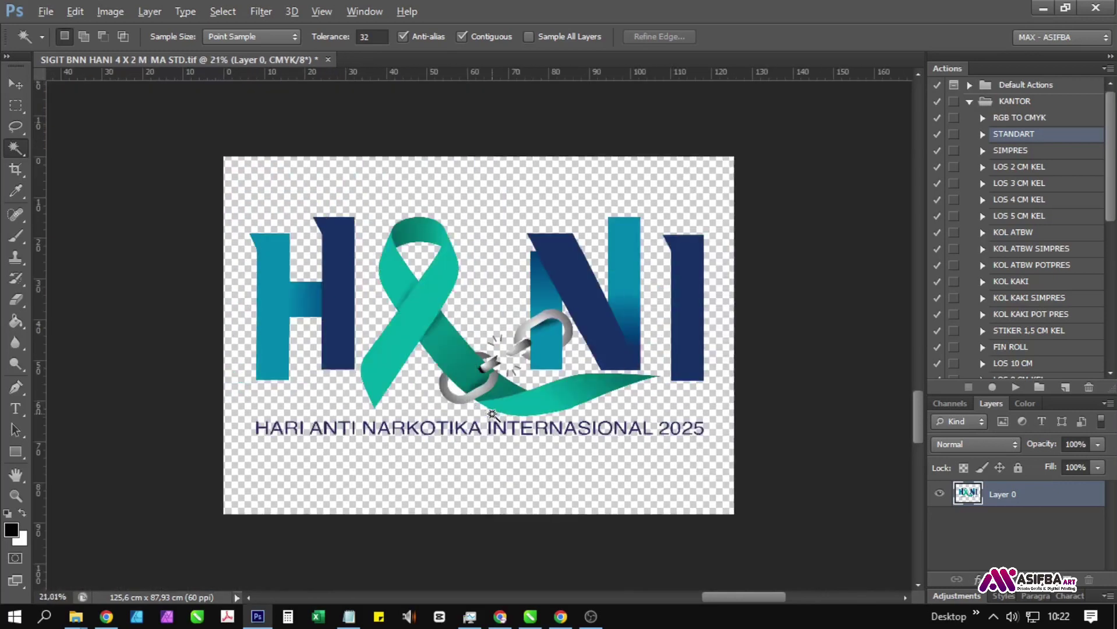
# Add a white 40 px outside stroke to the HANI logo layer.
pyautogui.click(7, 91)
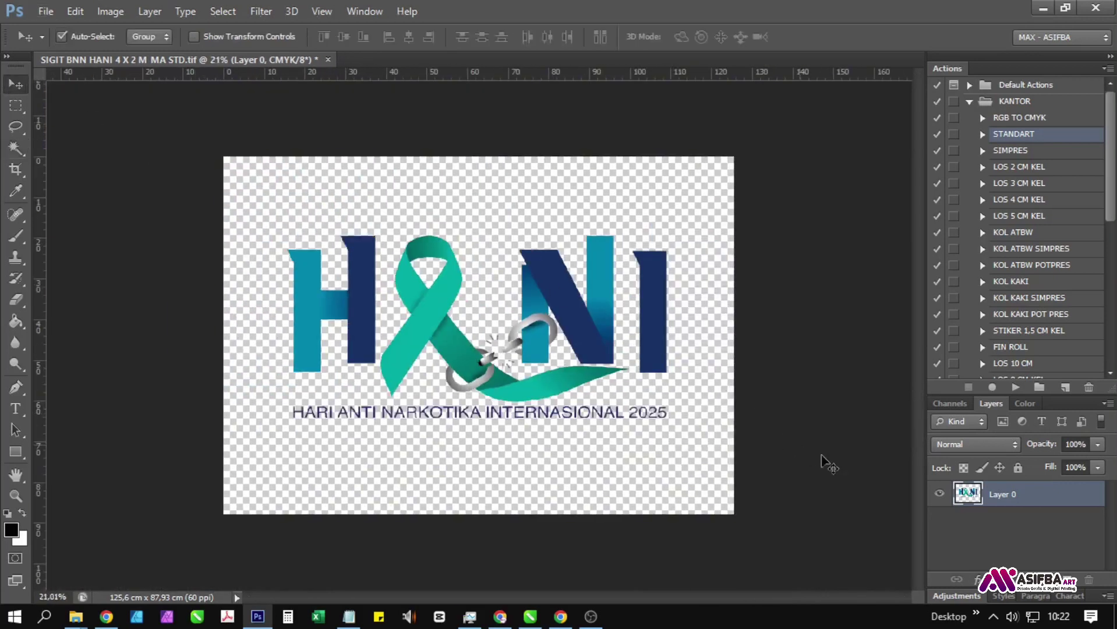
pyautogui.click(976, 579)
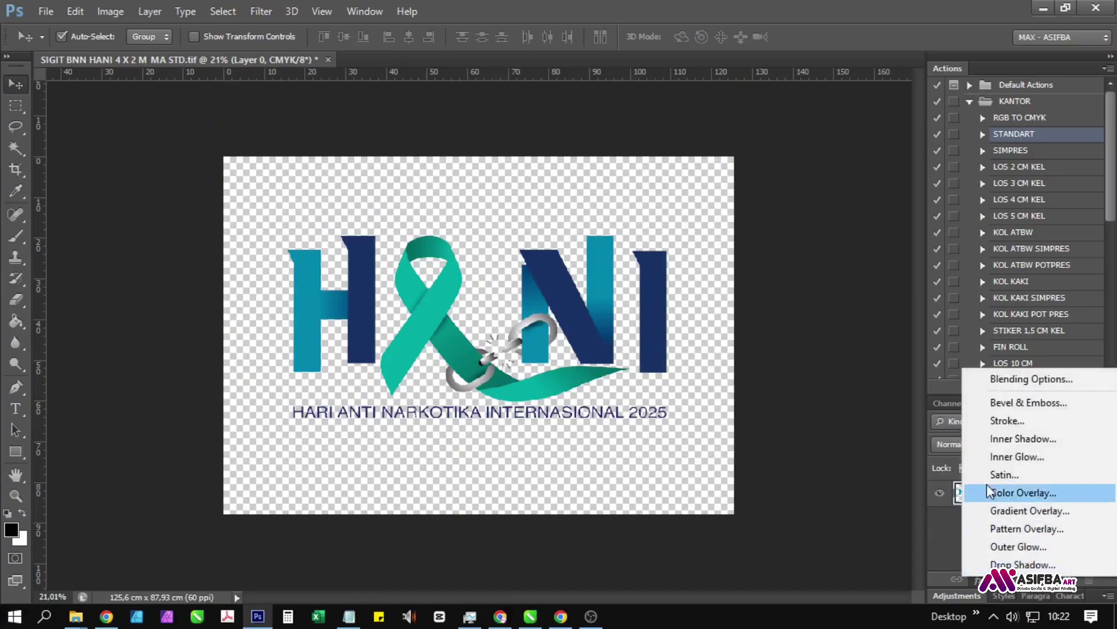
pyautogui.click(1018, 422)
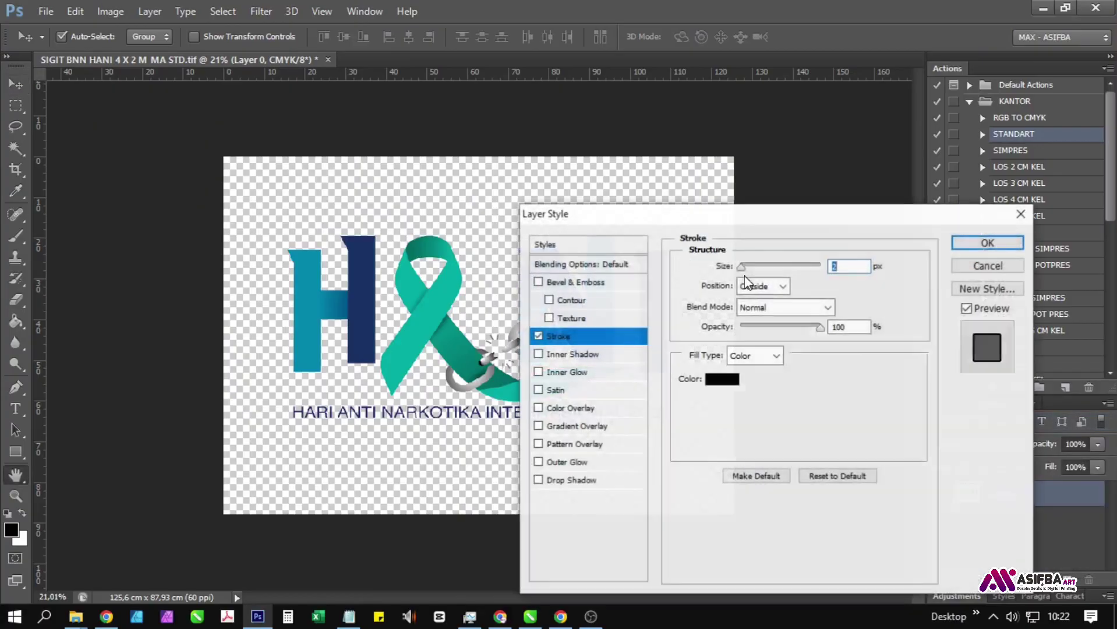
pyautogui.click(714, 384)
pyautogui.moveTo(550, 264); pyautogui.dragTo(465, 182)
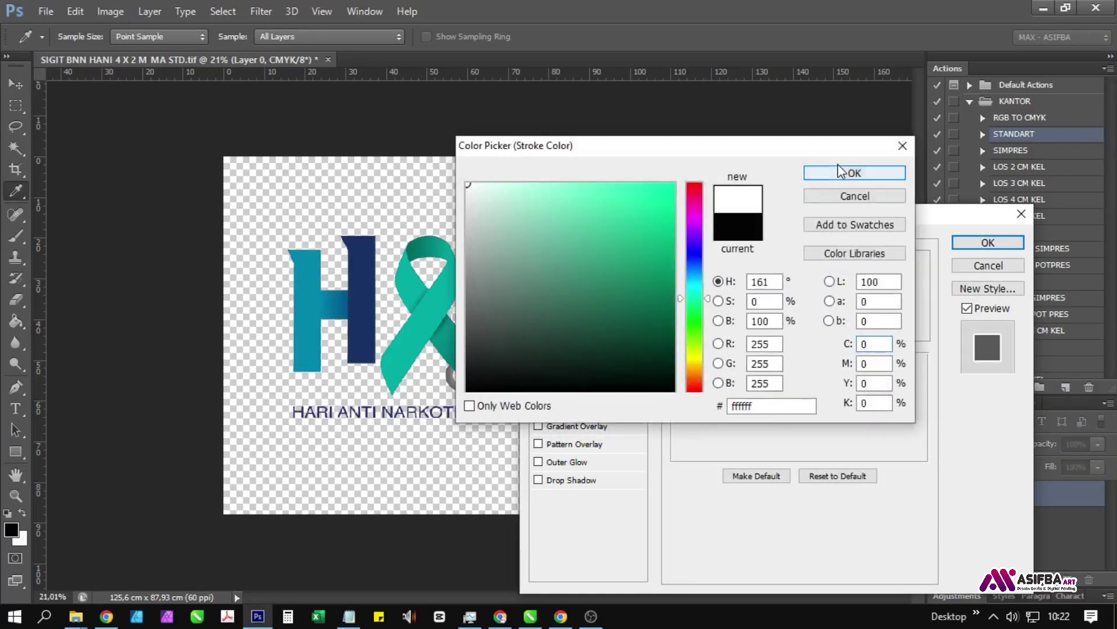
pyautogui.click(842, 179)
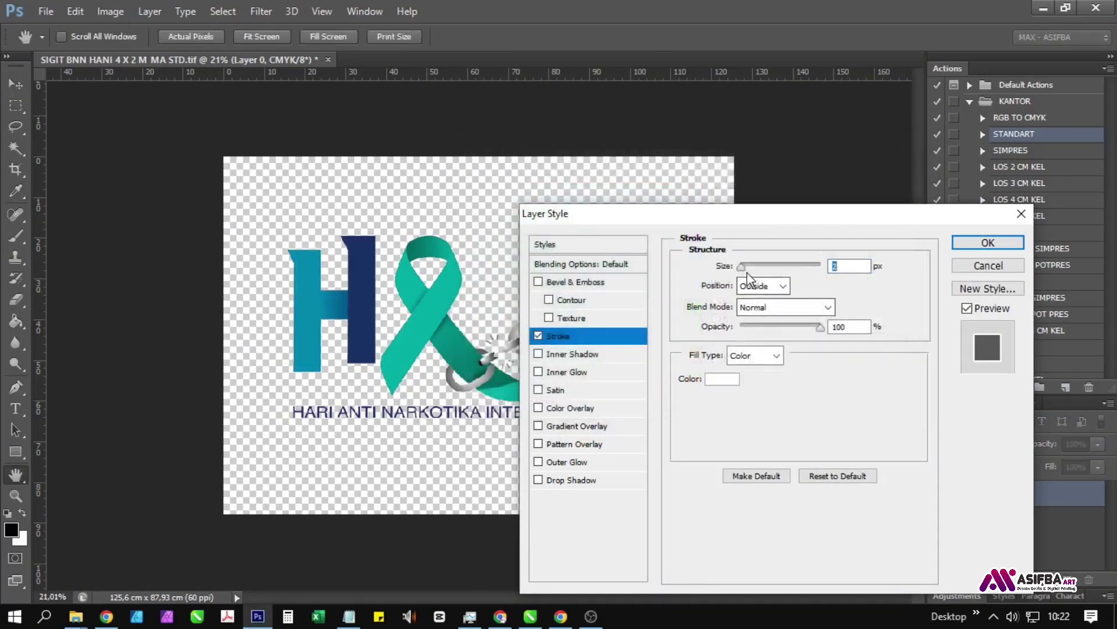
pyautogui.moveTo(752, 269); pyautogui.dragTo(756, 273)
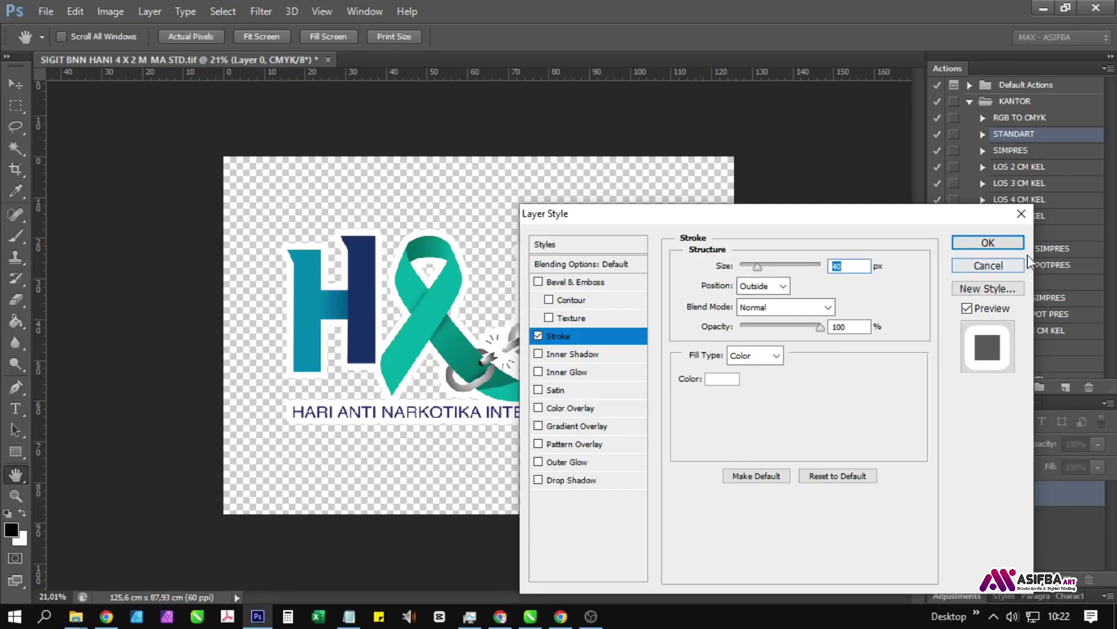
pyautogui.click(987, 241)
pyautogui.scroll(2, 616, 315)
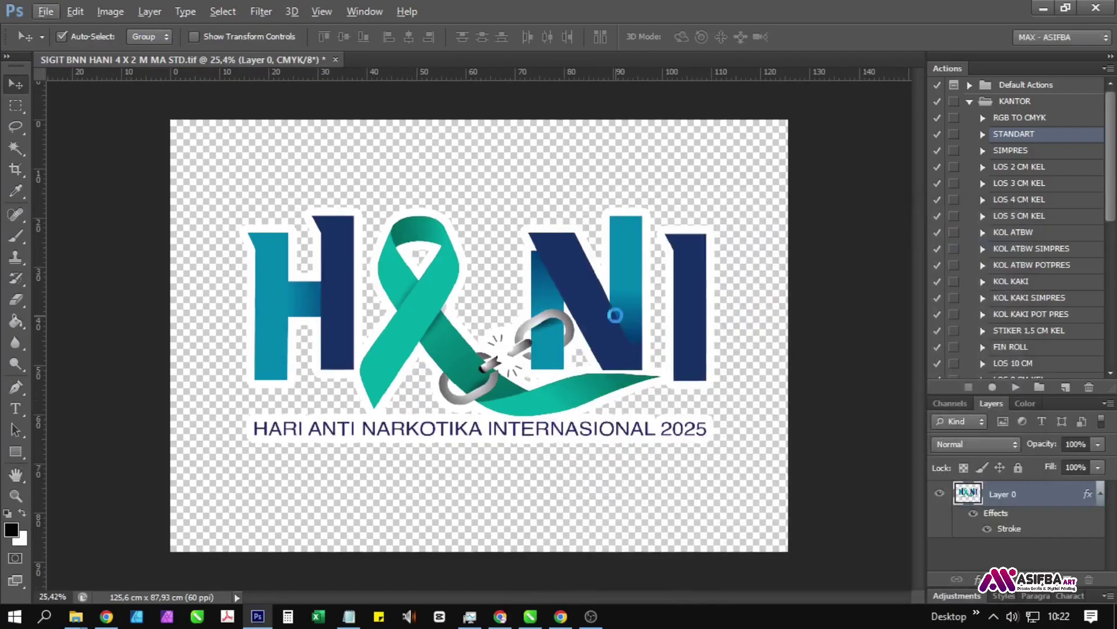
# Save the logo as a TIFF with LZW compression and transparency, and close its document.
pyautogui.hotkey('ctrl', 's')
pyautogui.click(468, 127)
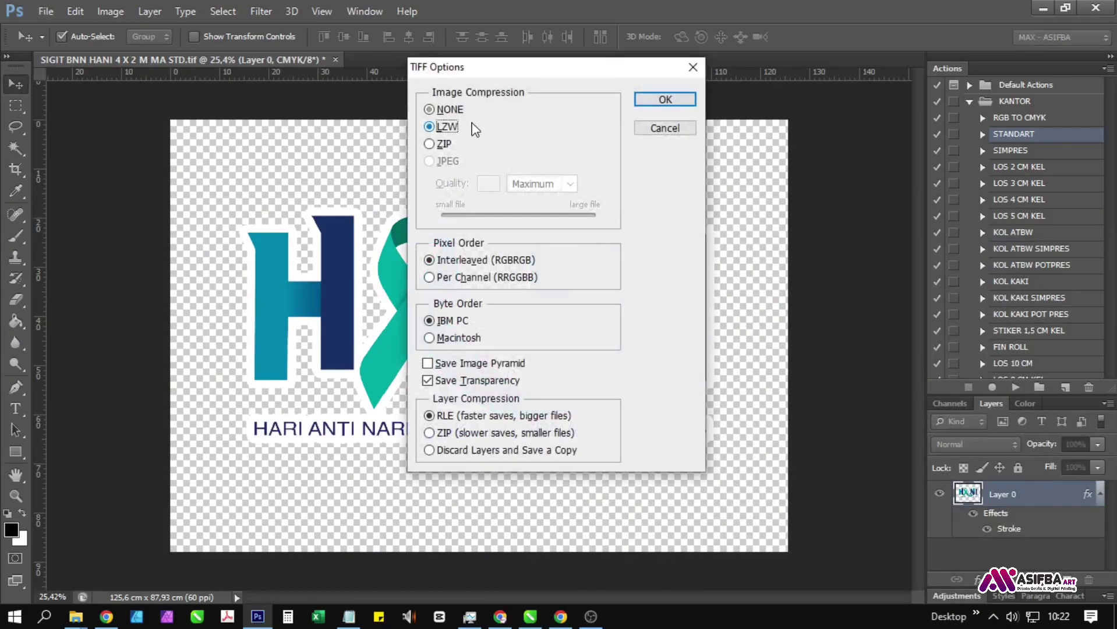
pyautogui.click(664, 100)
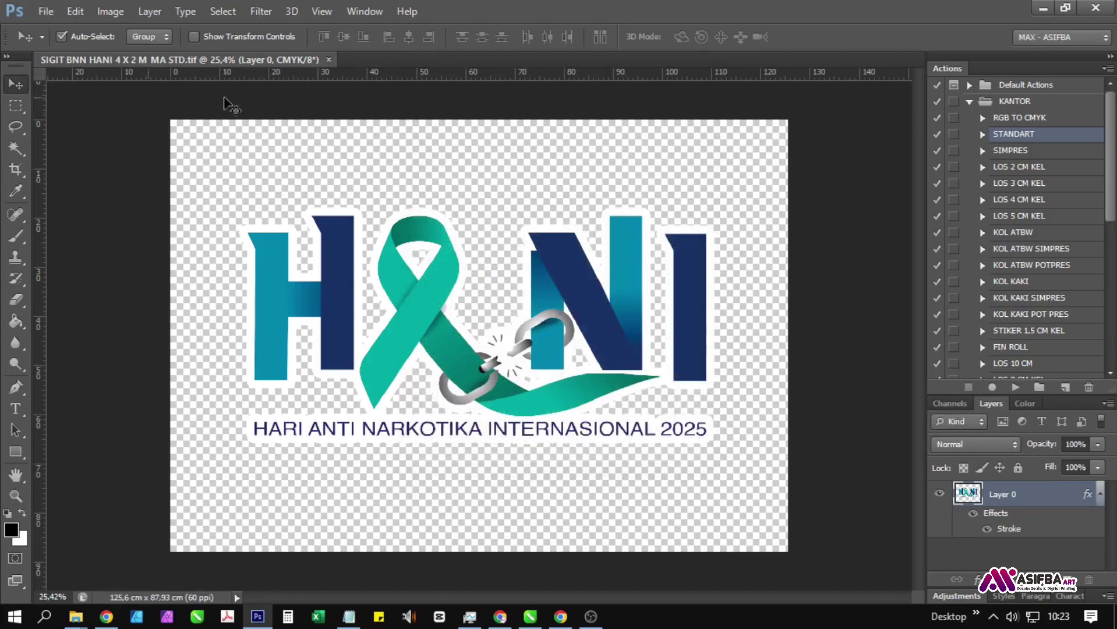
pyautogui.click(329, 59)
# Bring the outlined SIGIT BNN HANI 4 X 2 M MA STD logo file into the CorelDRAW document and delete the large white-background HANI logo.
pyautogui.hotkey('alt', 'Tab')
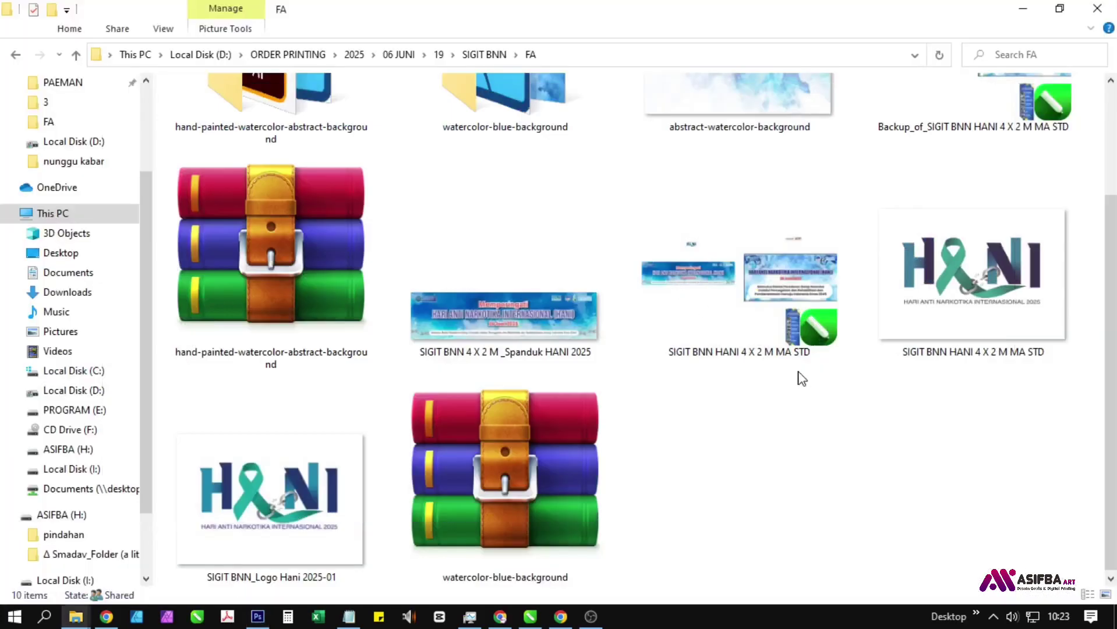
pyautogui.moveTo(905, 357); pyautogui.dragTo(606, 304)
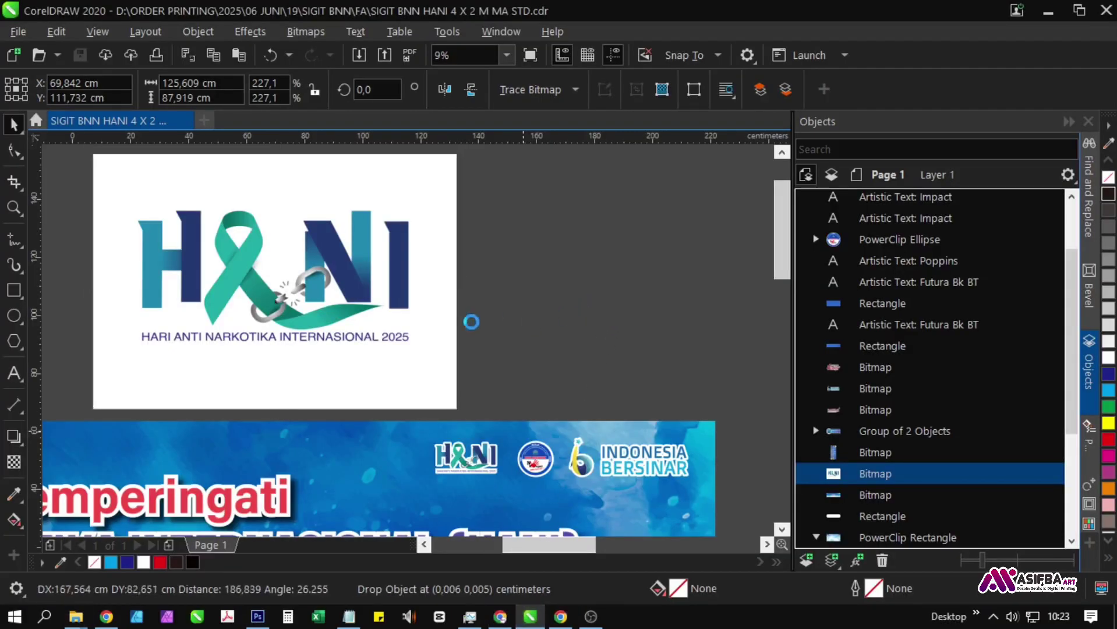
pyautogui.click(352, 332)
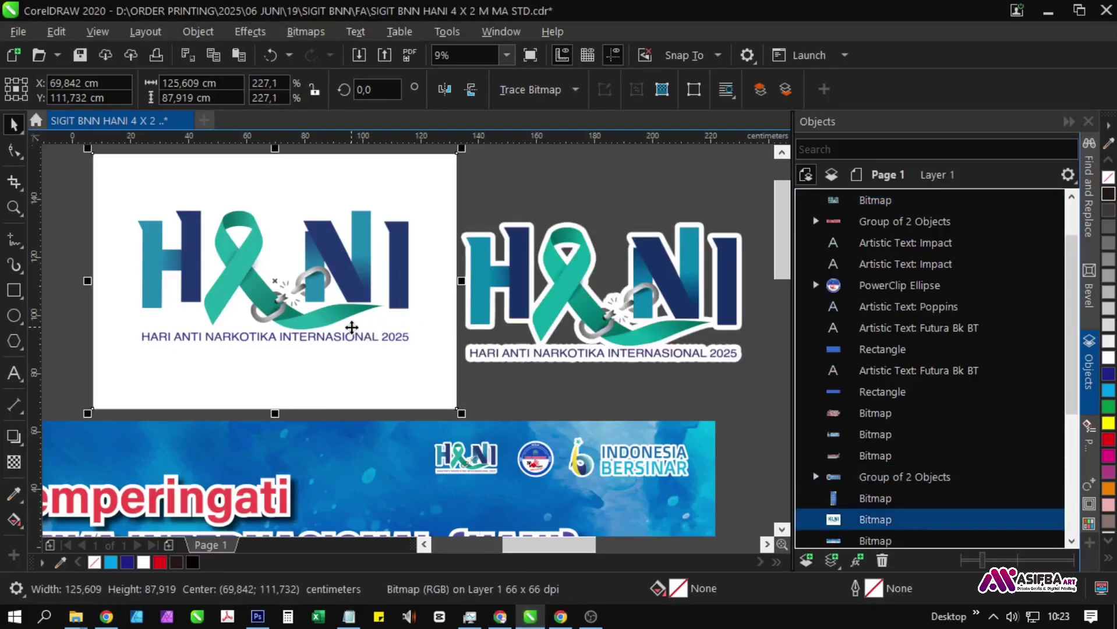
pyautogui.press('Delete')
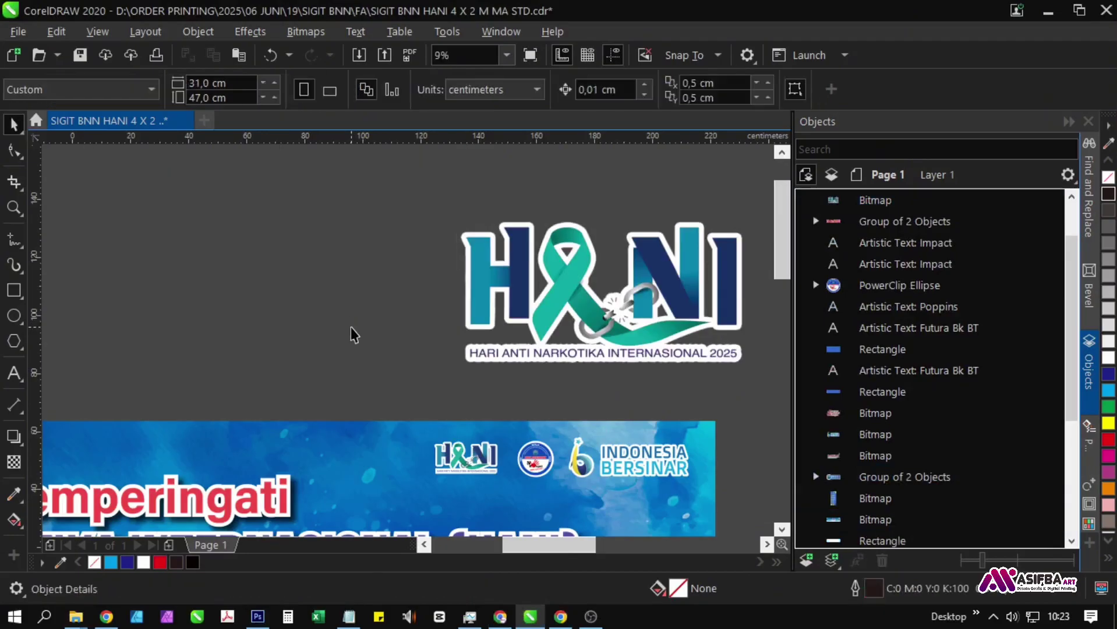
# Place the outlined HANI logo on the 4 × 2 m banner beside the round emblem and scale it to about 61.5 × 43 cm.
pyautogui.click(561, 326)
pyautogui.moveTo(556, 393); pyautogui.dragTo(364, 312)
pyautogui.scroll(-1, 124, 311)
pyautogui.scroll(-1, 124, 312)
pyautogui.scroll(1, 412, 351)
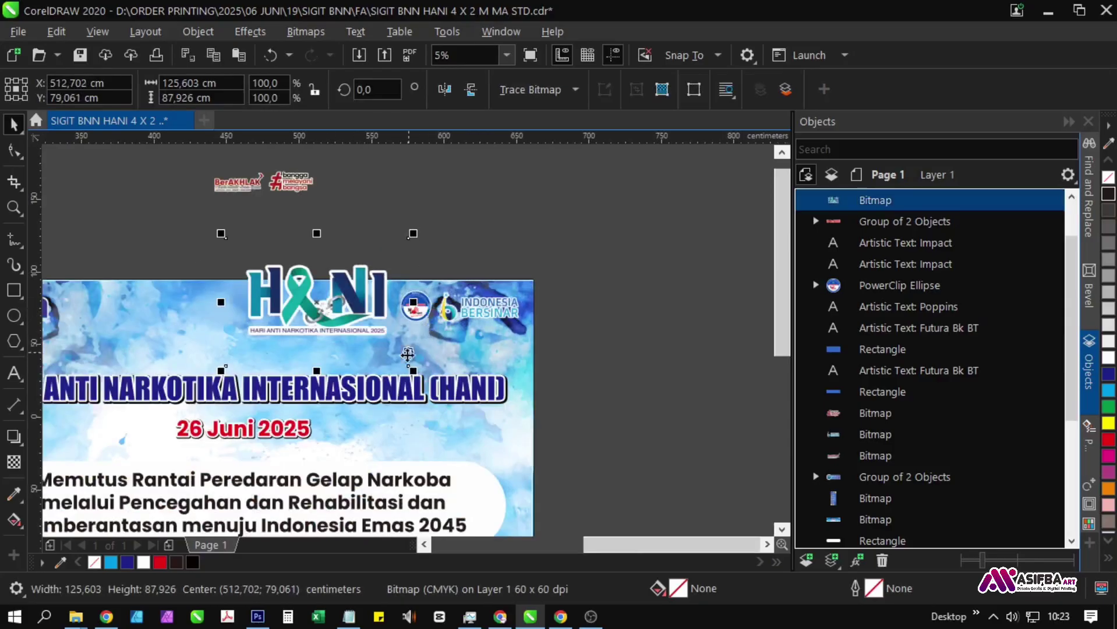
pyautogui.moveTo(413, 370); pyautogui.dragTo(377, 349)
pyautogui.scroll(1, 369, 317)
pyautogui.moveTo(308, 296); pyautogui.dragTo(379, 320)
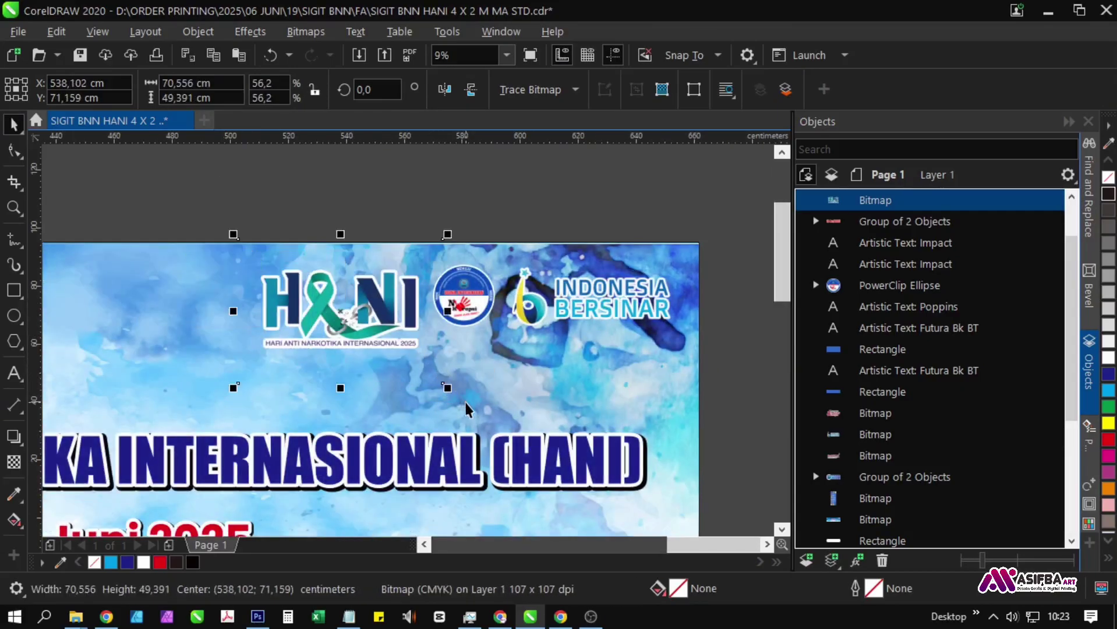
pyautogui.moveTo(452, 394); pyautogui.dragTo(436, 385)
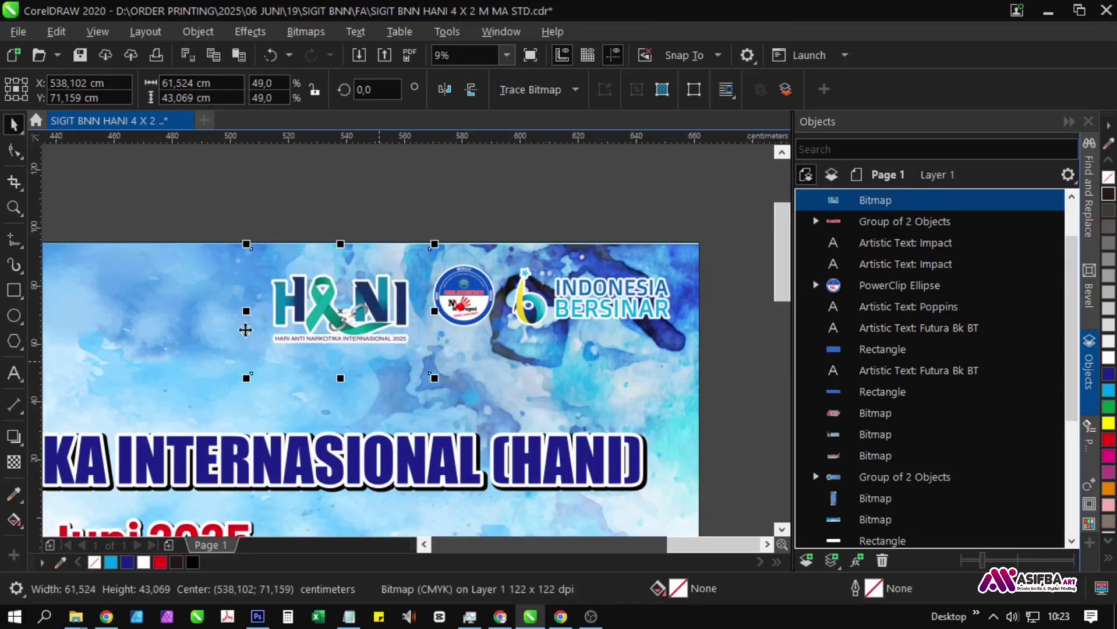
# Crop the empty area above and below the HANI logo by moving its bitmap's upper and lower edges inward.
pyautogui.click(13, 151)
pyautogui.scroll(1, 278, 241)
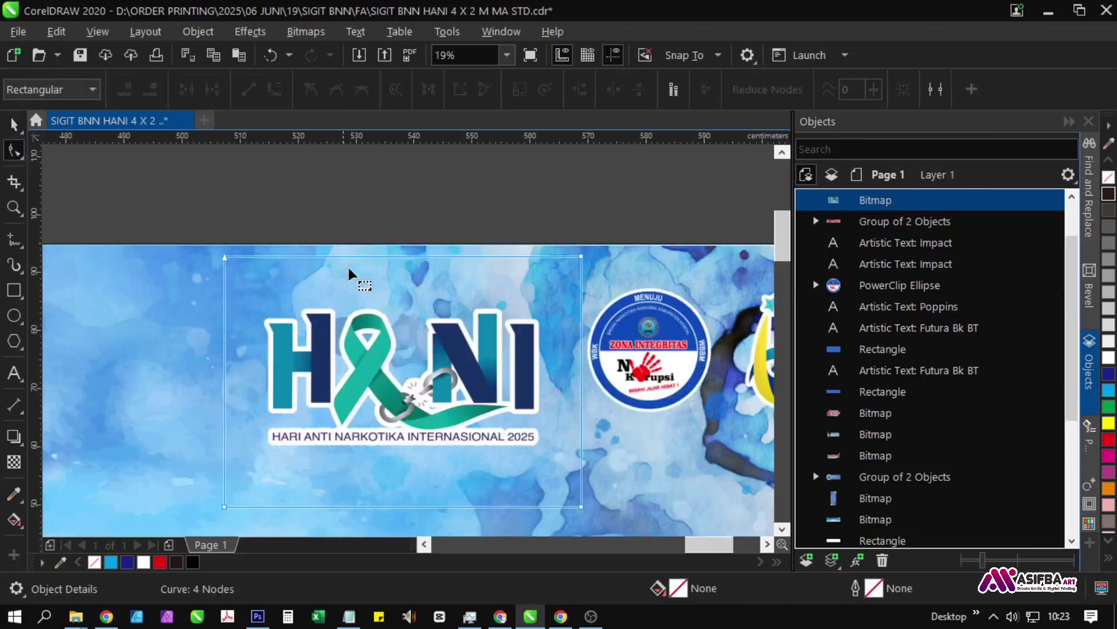
pyautogui.moveTo(389, 257); pyautogui.dragTo(389, 292)
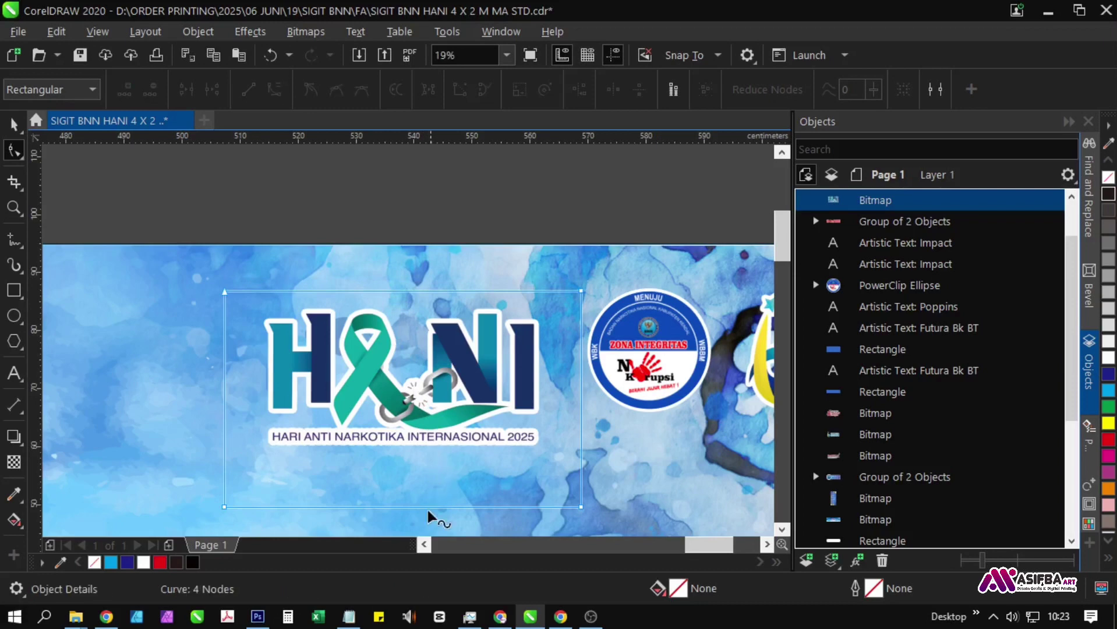
pyautogui.moveTo(423, 508); pyautogui.dragTo(423, 461)
pyautogui.scroll(-2, 508, 305)
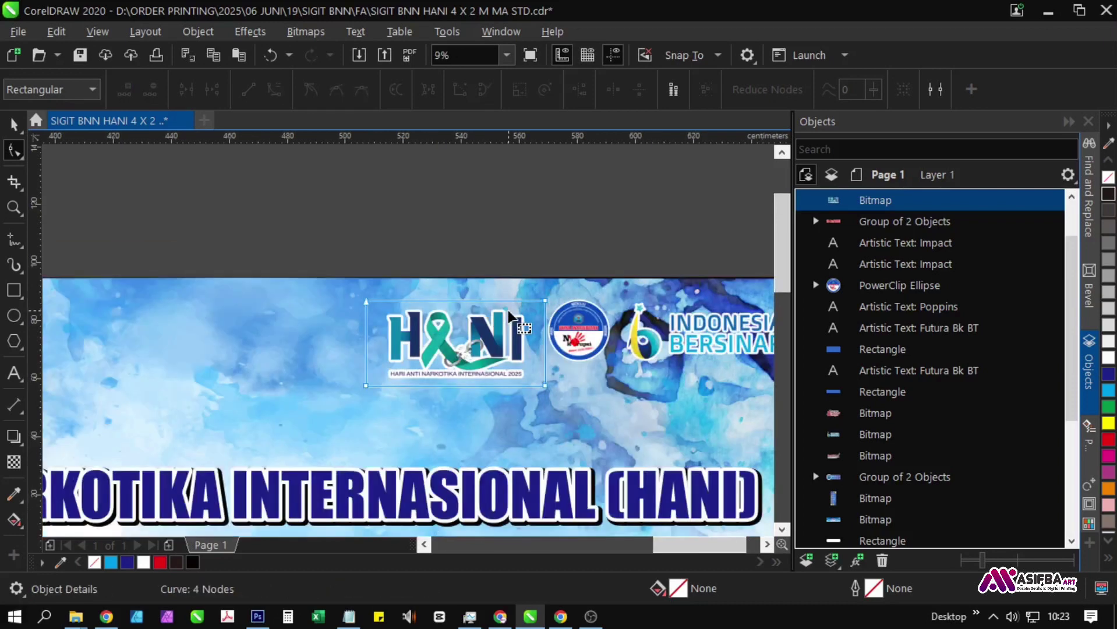
# Align the HANI logo with the round emblem on a common horizontal centre line.
pyautogui.press('space')
pyautogui.keyDown('shift'); pyautogui.click(579, 344); pyautogui.keyUp('shift')
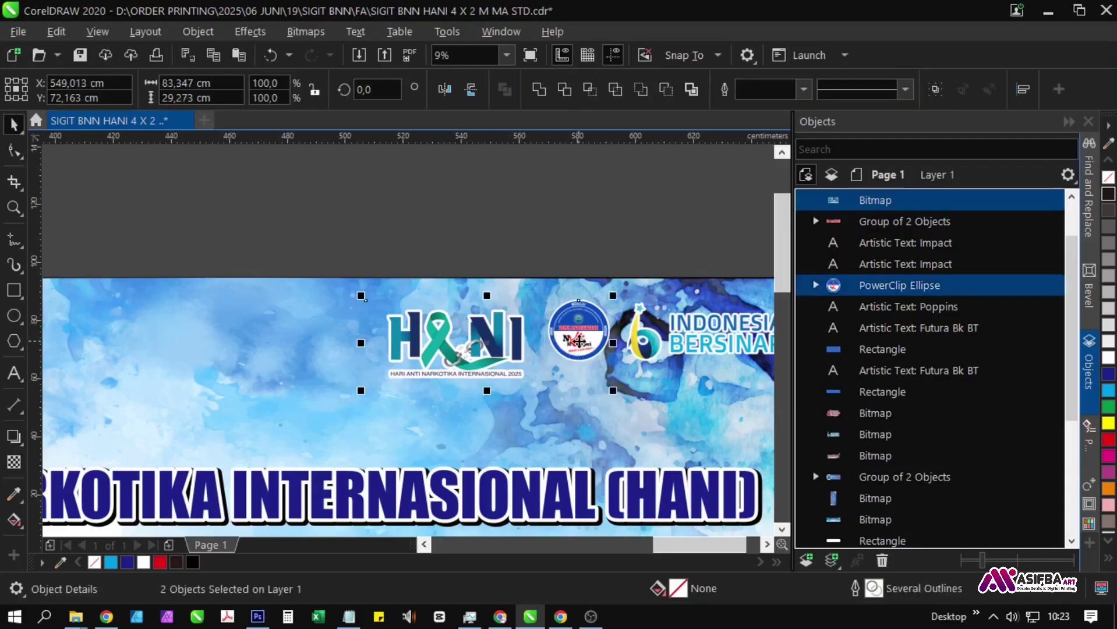
pyautogui.press('e')
pyautogui.click(583, 254)
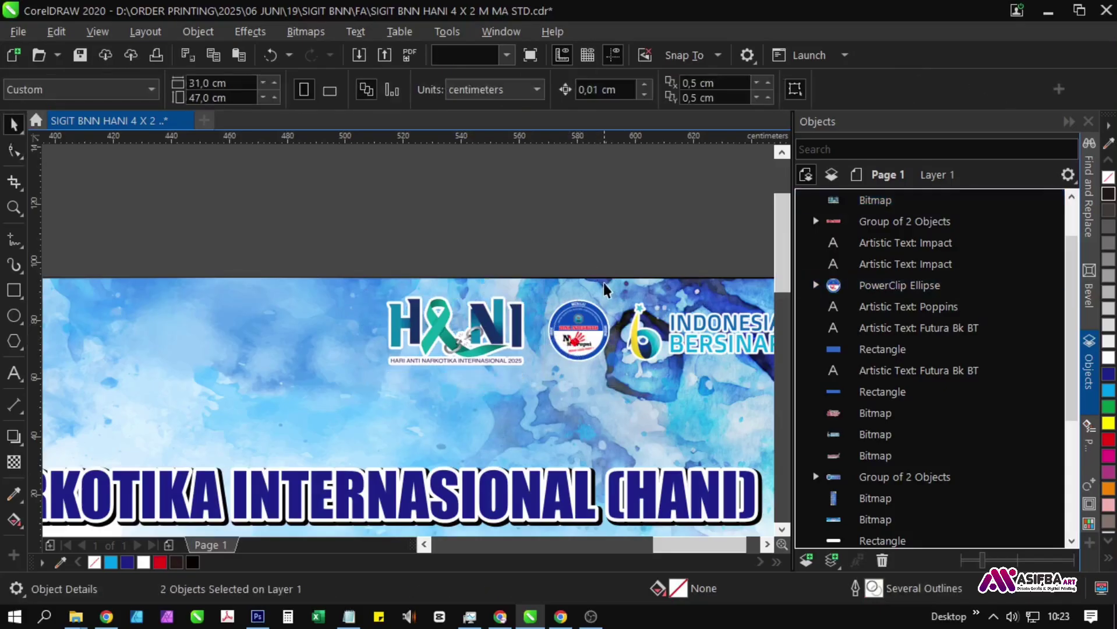
# Enlarge the Kabupaten Kendal logo group on the banner to about 75 × 26 cm.
pyautogui.moveTo(604, 283); pyautogui.dragTo(445, 192)
pyautogui.scroll(-2, 445, 191)
pyautogui.moveTo(493, 234); pyautogui.dragTo(747, 248)
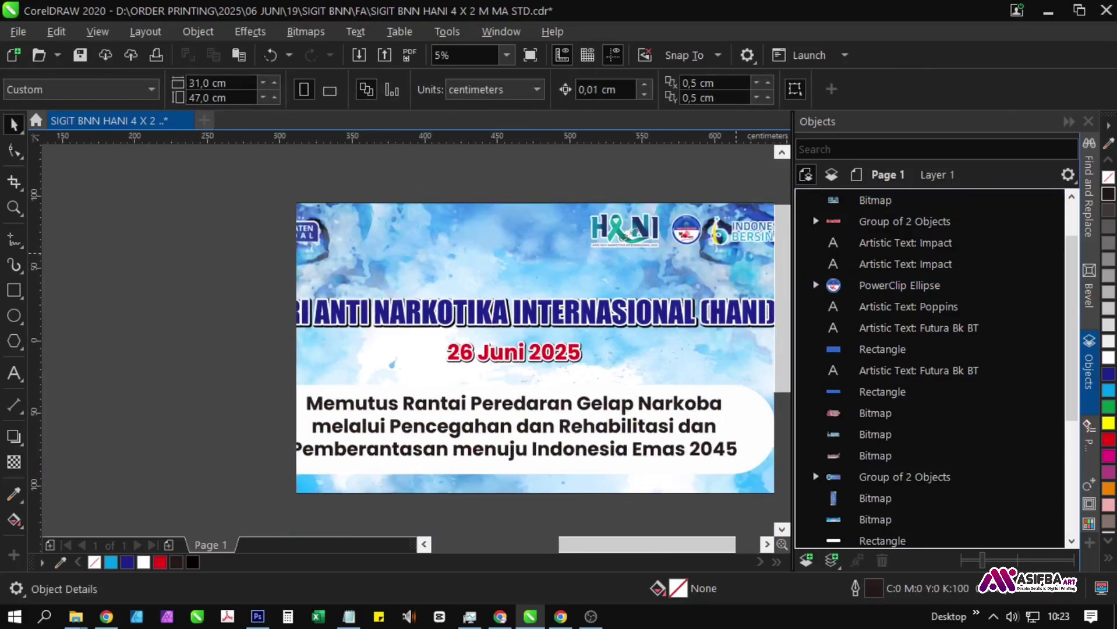
pyautogui.click(322, 247)
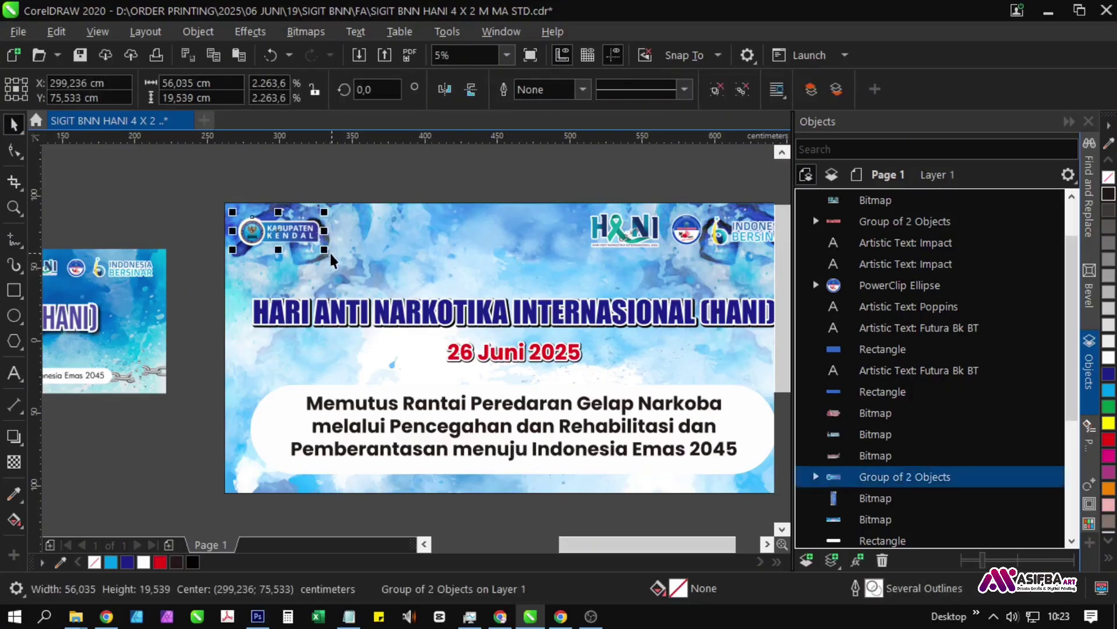
pyautogui.moveTo(329, 252); pyautogui.dragTo(354, 277)
pyautogui.moveTo(471, 300); pyautogui.dragTo(331, 278)
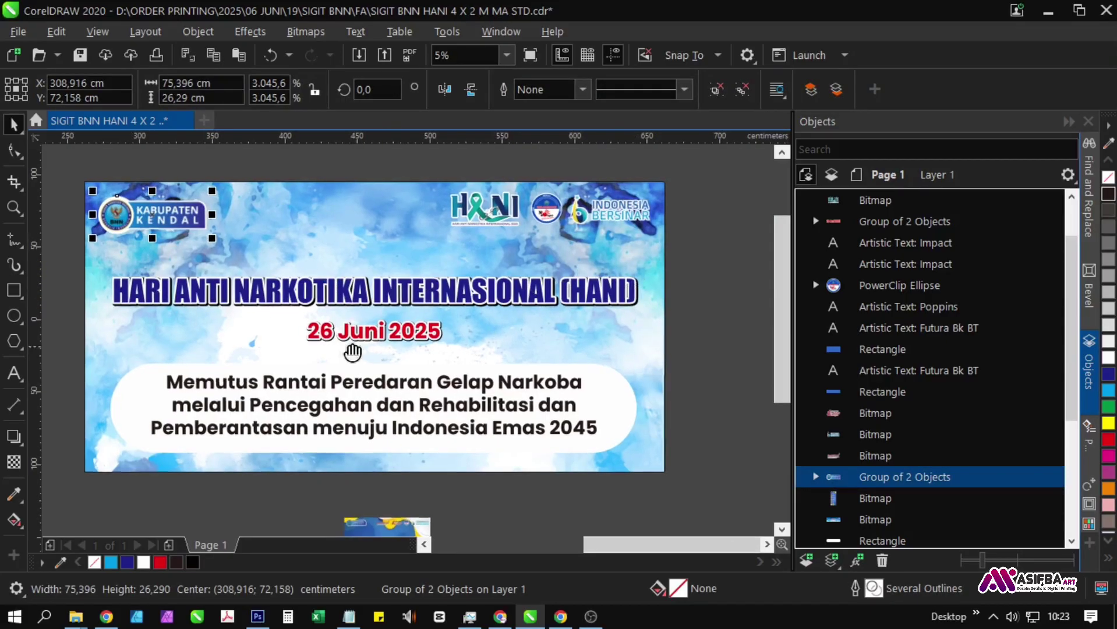
pyautogui.scroll(-2, 627, 291)
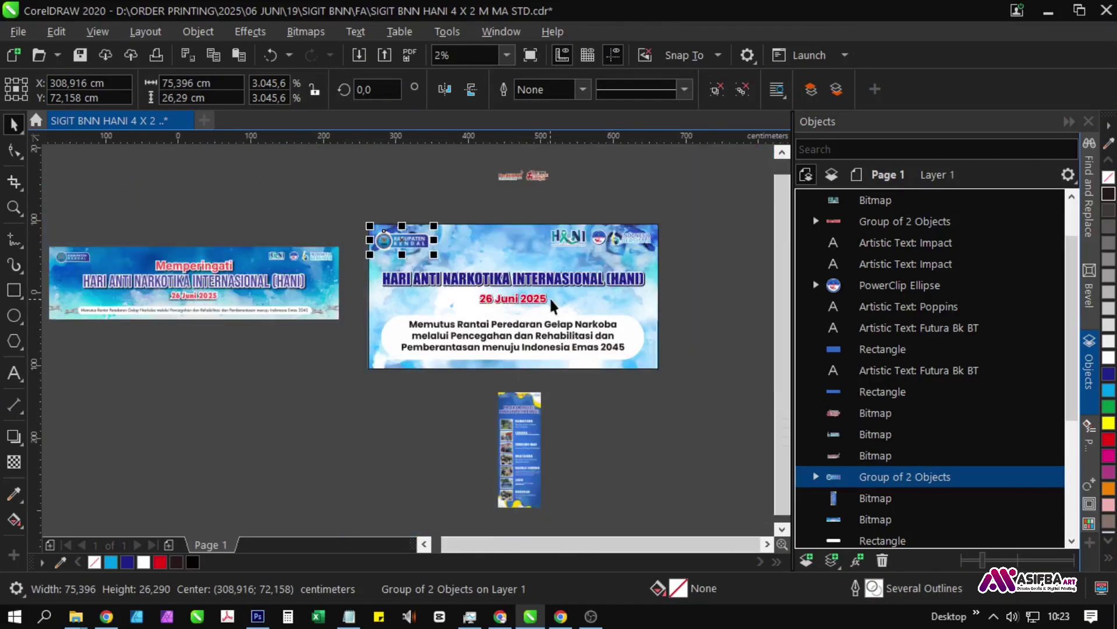
# Enlarge the "HARI ANTI NARKOTIKA INTERNASIONAL (HANI)" heading with its shadow copy to about 373 cm wide and move it up about 6 cm.
pyautogui.click(683, 288)
pyautogui.moveTo(677, 297); pyautogui.dragTo(247, 239)
pyautogui.scroll(1, 668, 294)
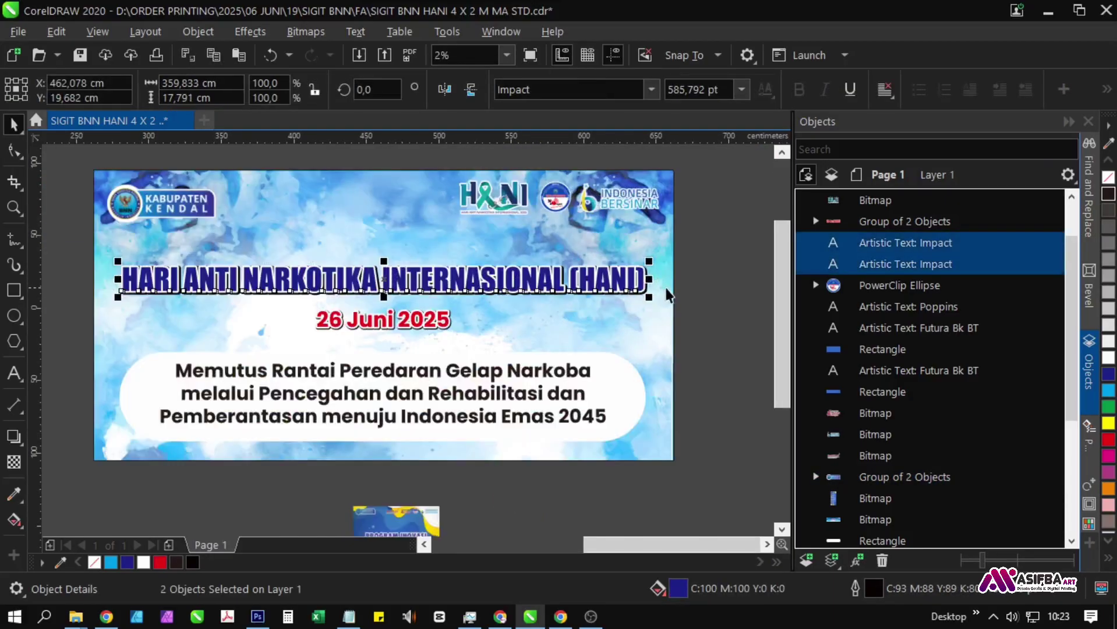
pyautogui.moveTo(650, 278); pyautogui.dragTo(660, 242)
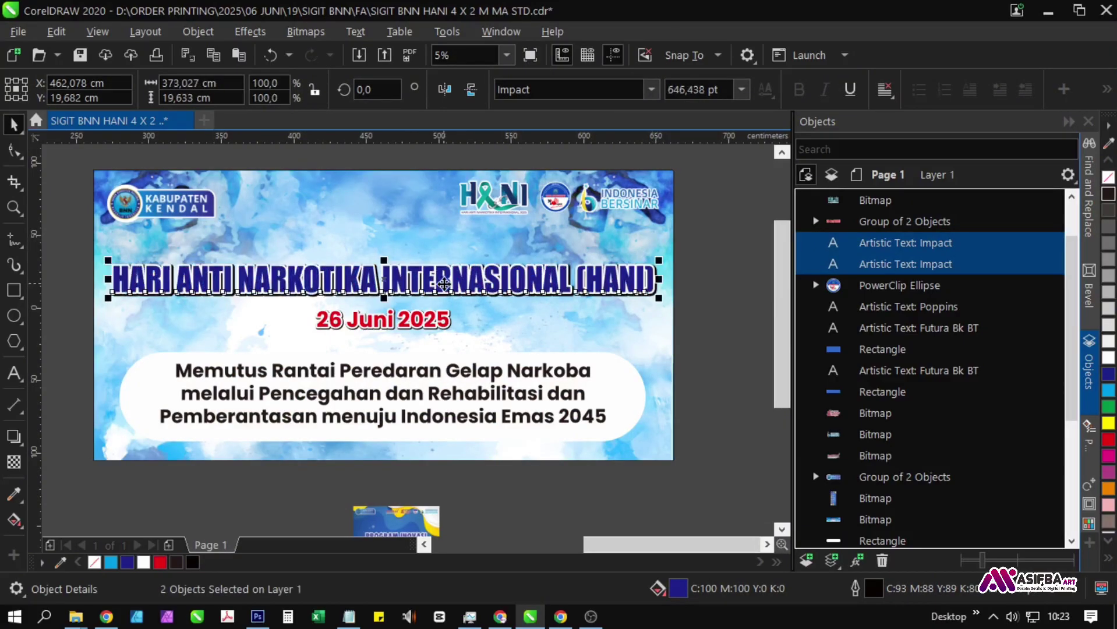
pyautogui.scroll(2, 452, 282)
pyautogui.moveTo(452, 283); pyautogui.dragTo(438, 265)
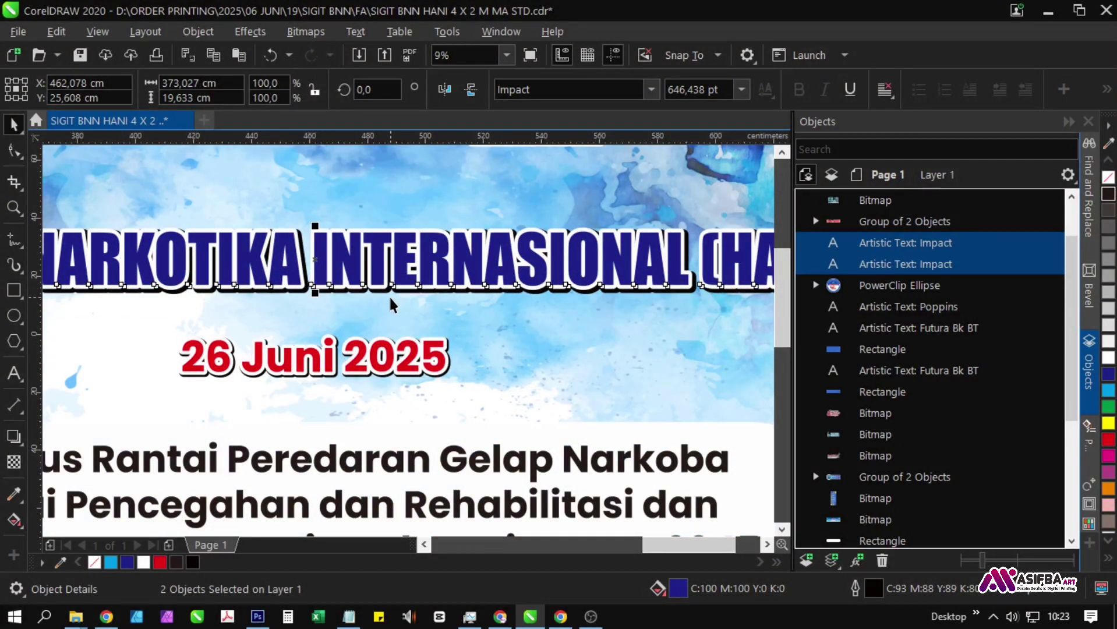
# Enlarge the "26 Juni 2025" date group to about 99 × 13 cm around its centre.
pyautogui.scroll(-2, 391, 301)
pyautogui.moveTo(683, 363); pyautogui.dragTo(379, 350)
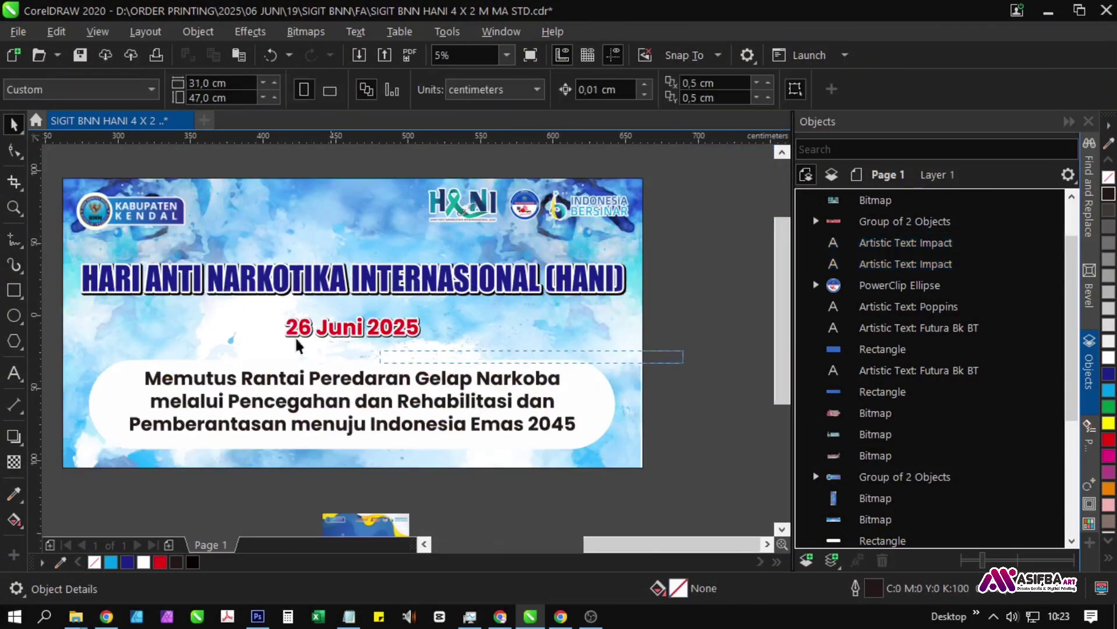
pyautogui.moveTo(210, 295); pyautogui.dragTo(209, 294)
pyautogui.scroll(2, 429, 347)
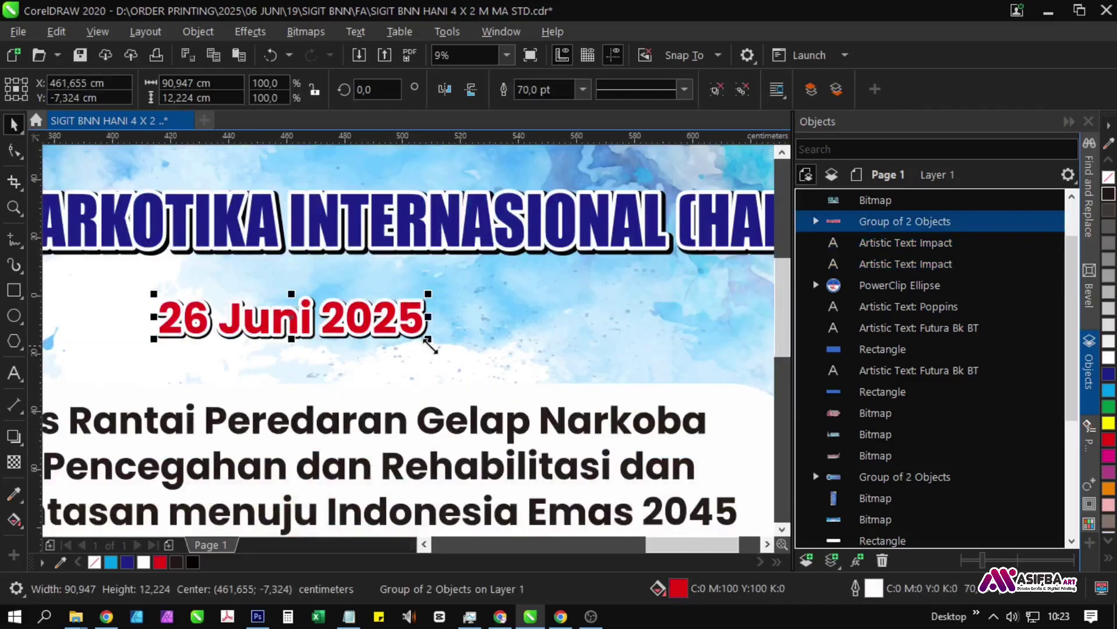
pyautogui.moveTo(432, 345); pyautogui.dragTo(442, 353)
# Save the banner document and zoom to the complete 4 × 2 m banner to check its layout.
pyautogui.scroll(-4, 399, 337)
pyautogui.click(282, 192)
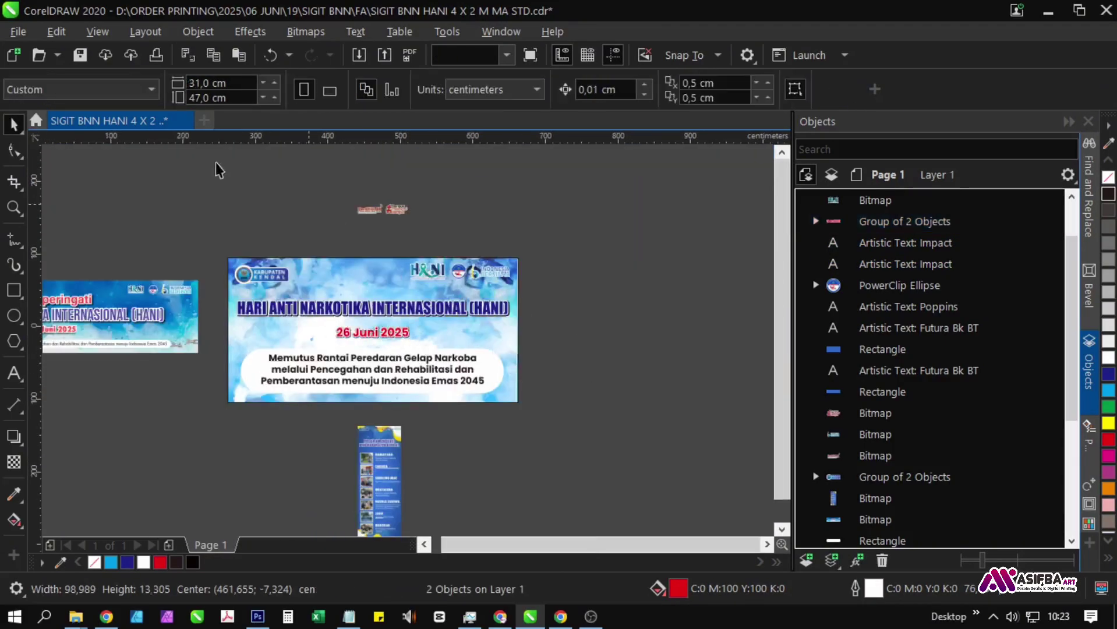
pyautogui.click(75, 55)
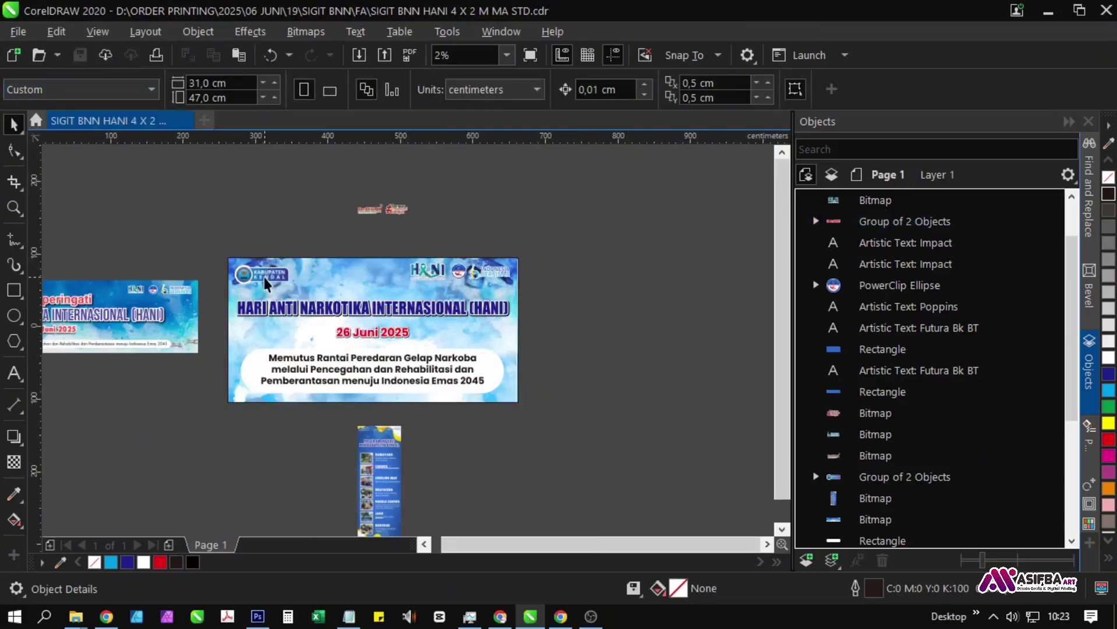
pyautogui.moveTo(191, 228); pyautogui.dragTo(567, 430)
pyautogui.click(506, 55)
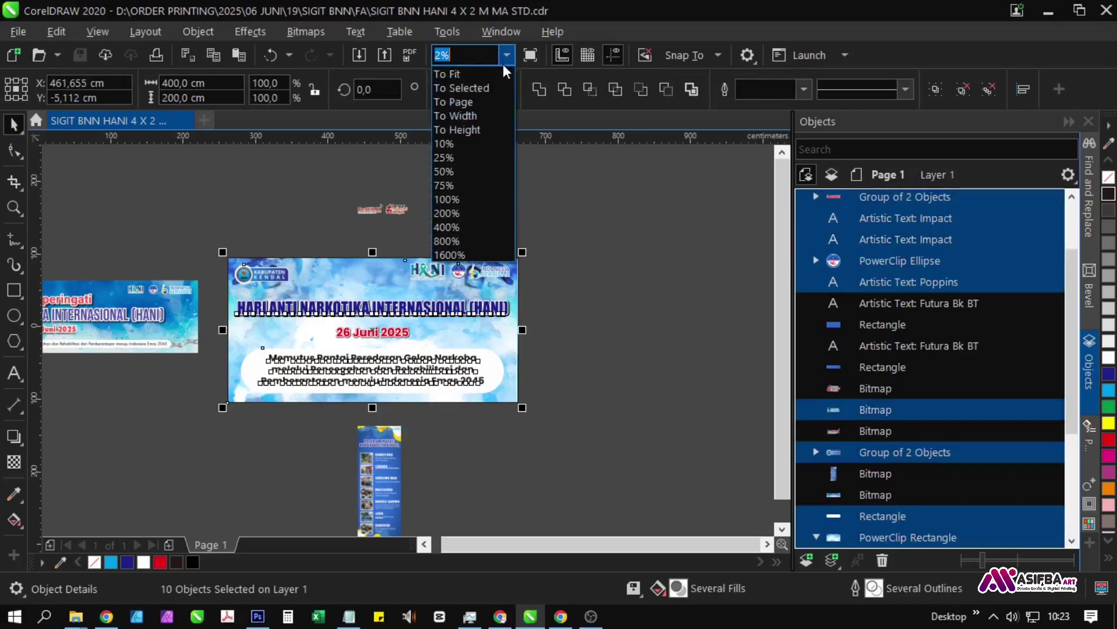
pyautogui.click(504, 84)
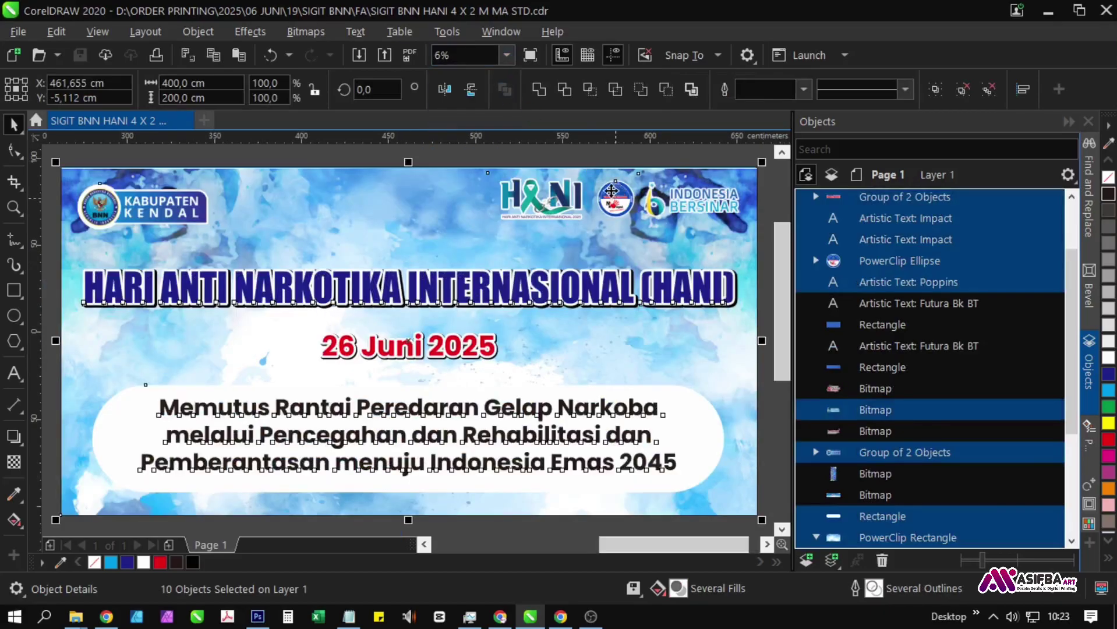
pyautogui.click(585, 158)
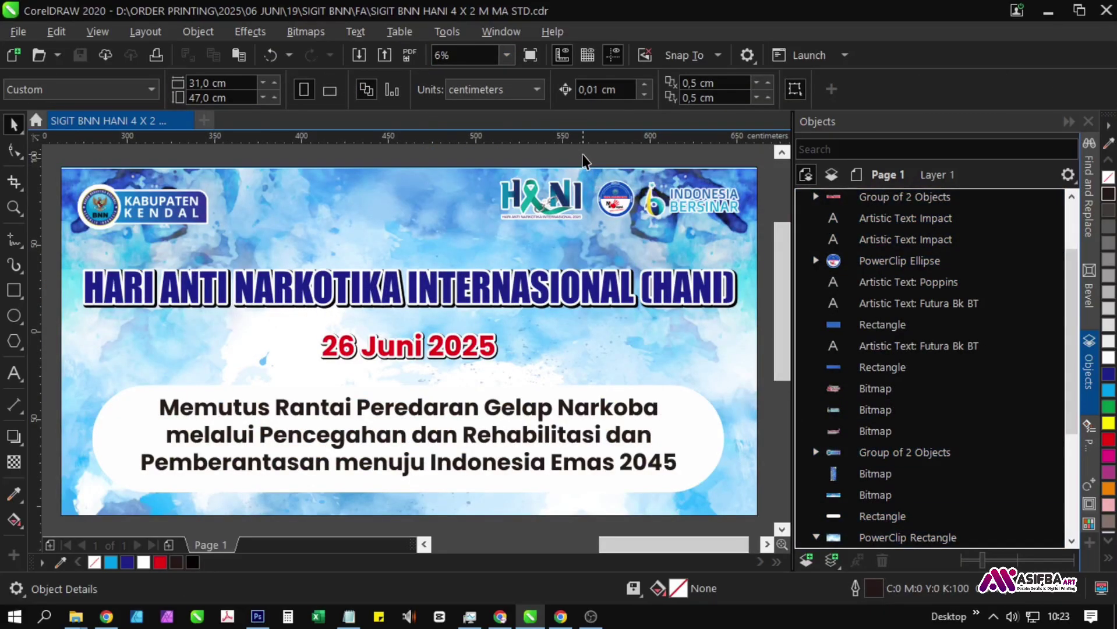